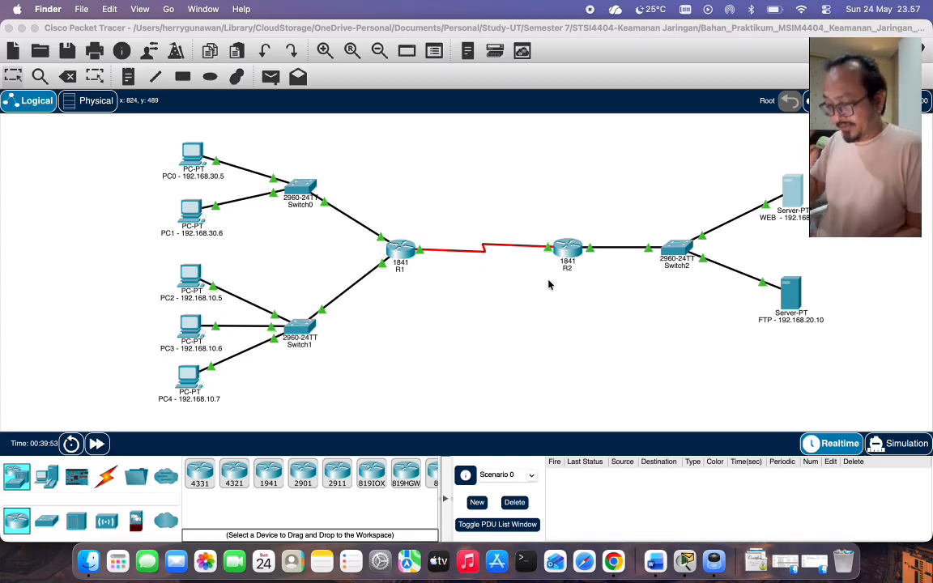
Review the lab guide PDF, then bring Packet Tracer back to the front.
click(712, 560)
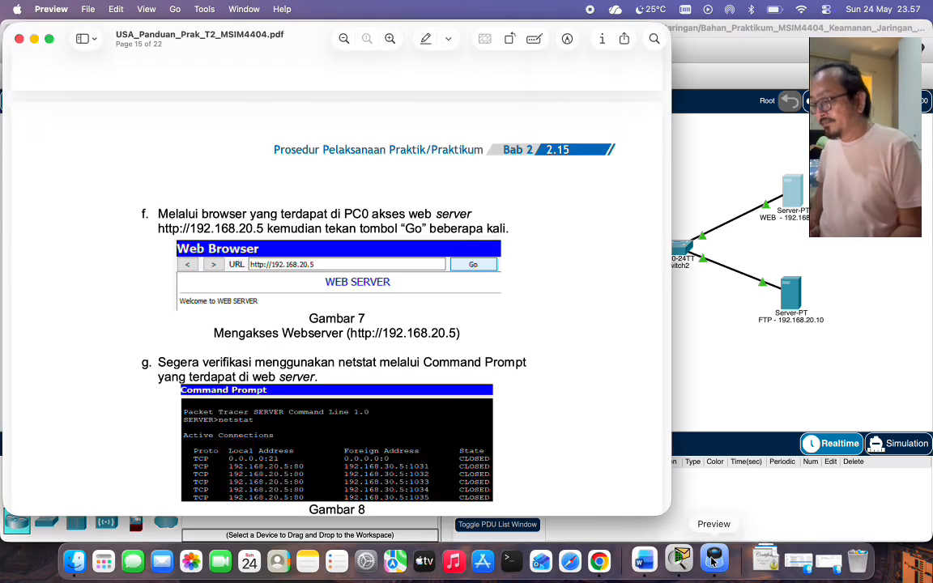
scroll(502, 269, up, 15)
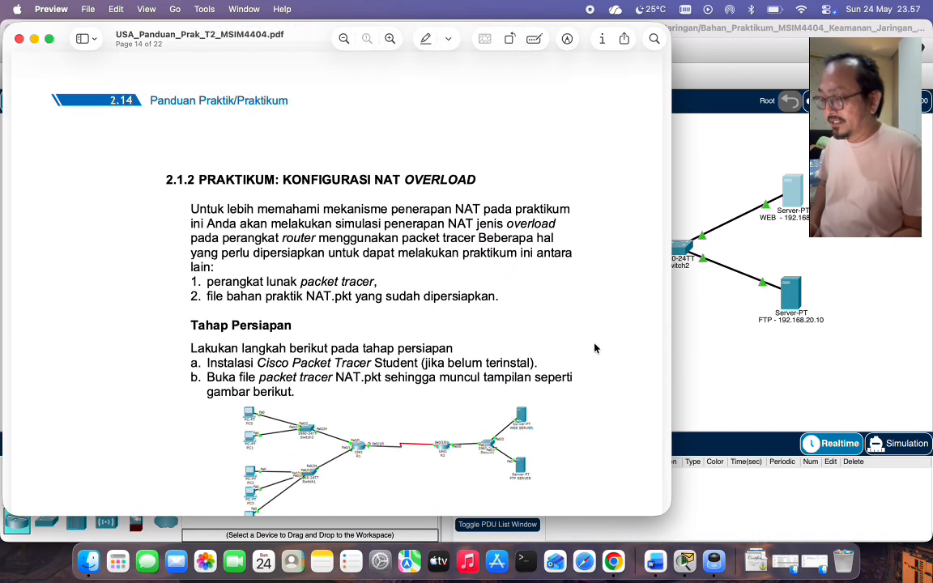
click(676, 380)
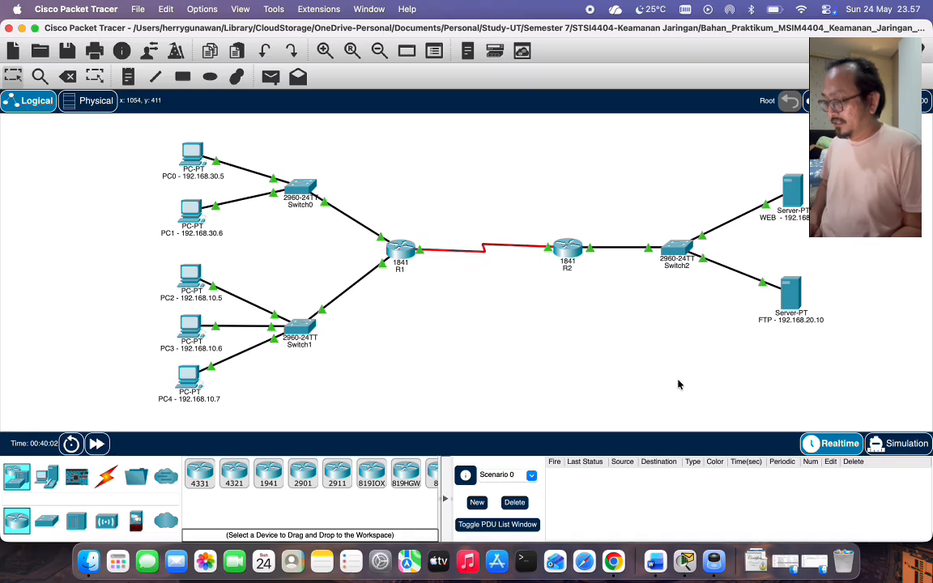
Read the STSI4404.26 Tugas.2 assignment in Chrome, then minimise the browser.
click(613, 560)
click(409, 33)
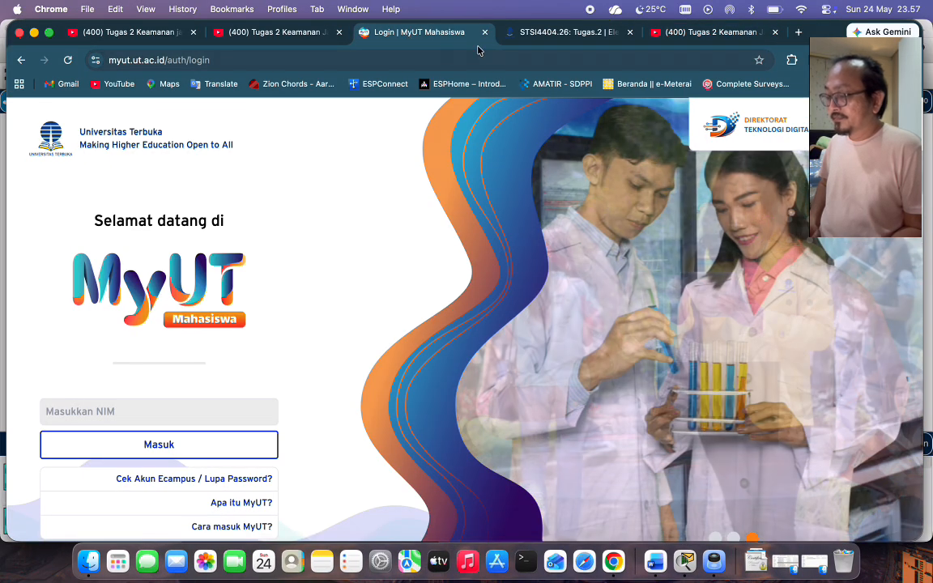
click(536, 33)
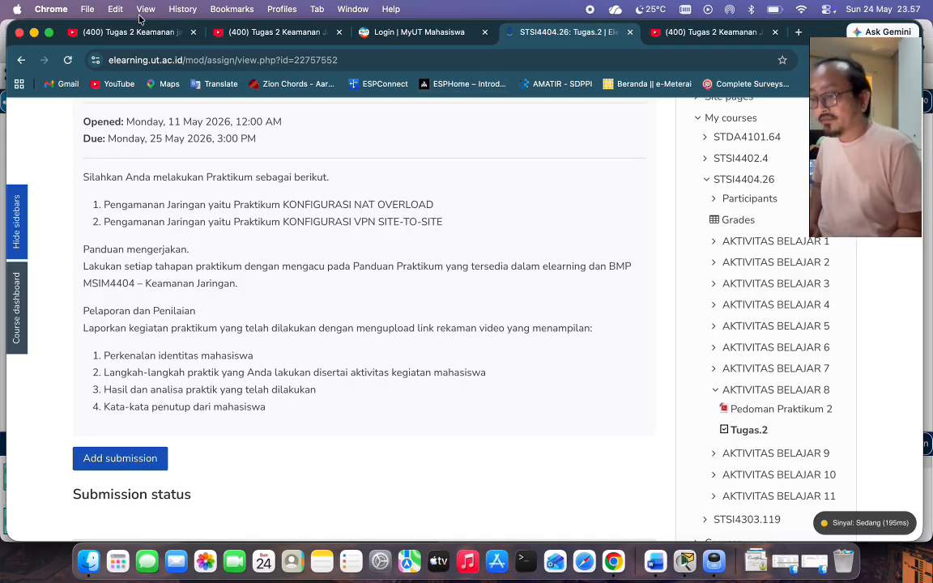
click(34, 32)
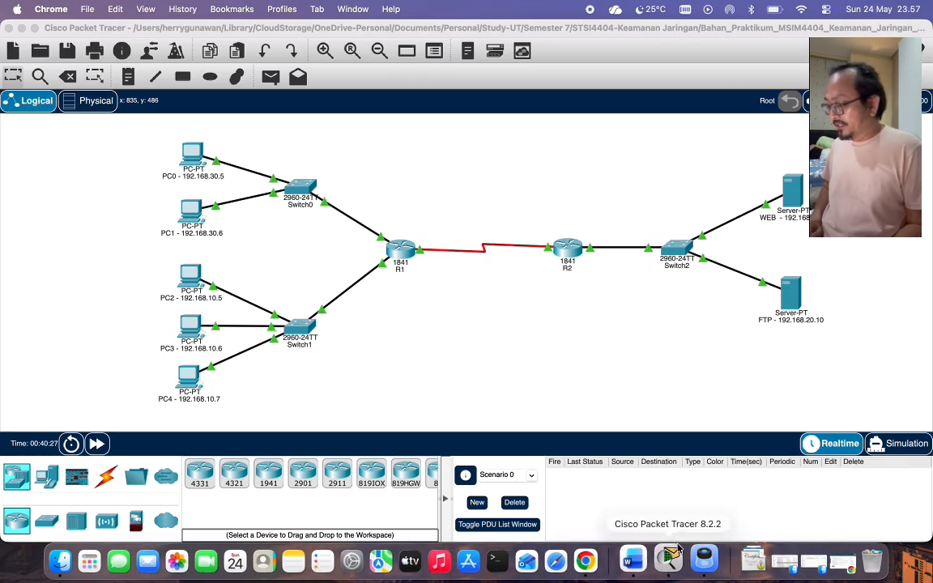
click(712, 562)
scroll(530, 350, down, 5)
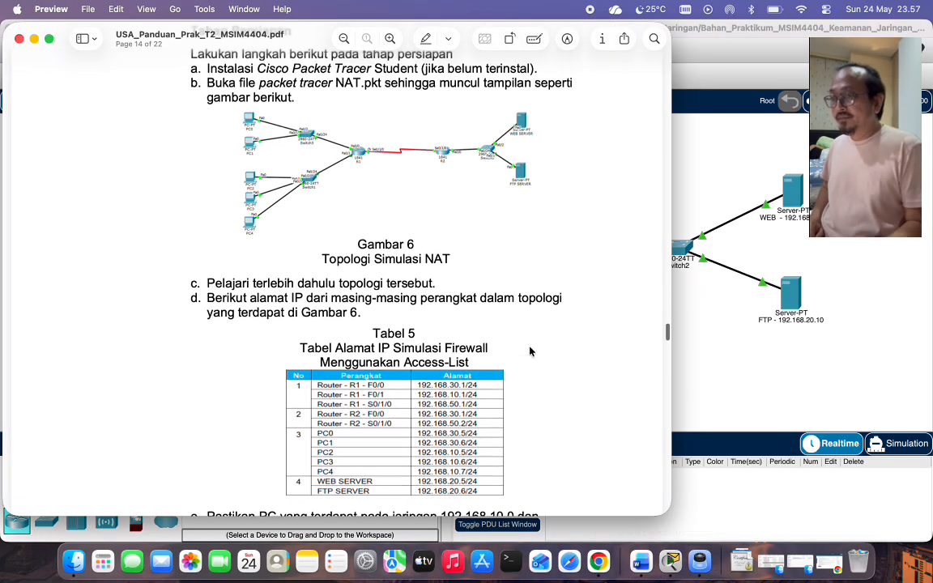
scroll(530, 351, up, 1)
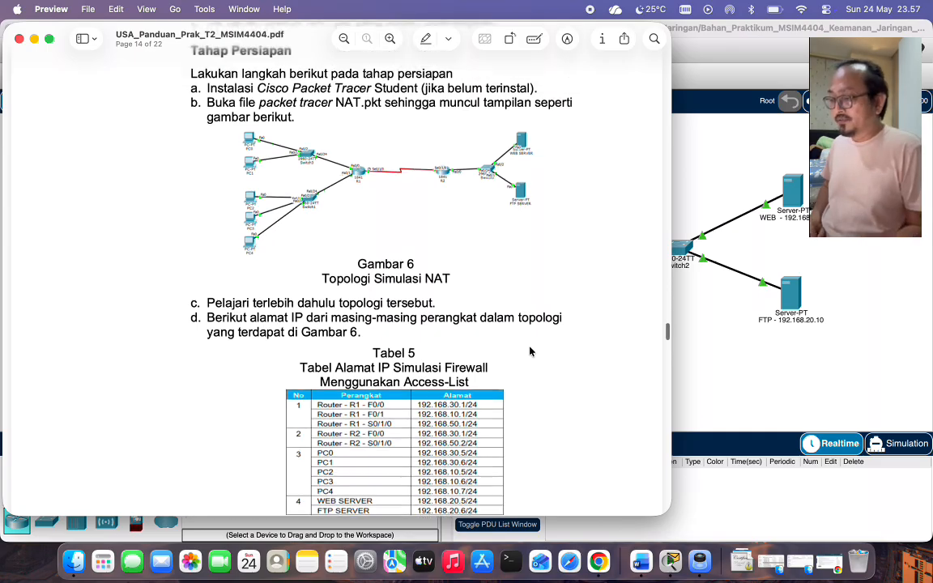
scroll(530, 350, down, 3)
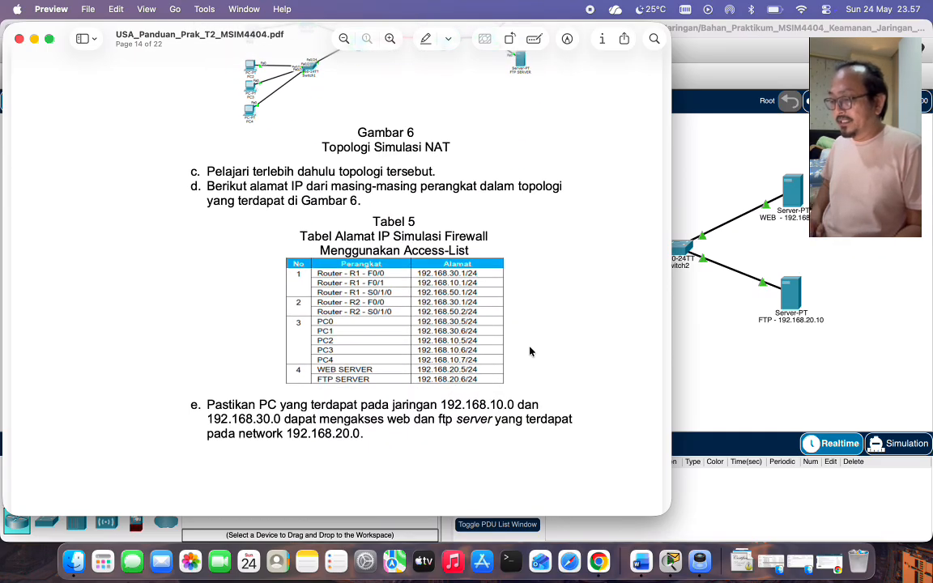
scroll(530, 350, down, 8)
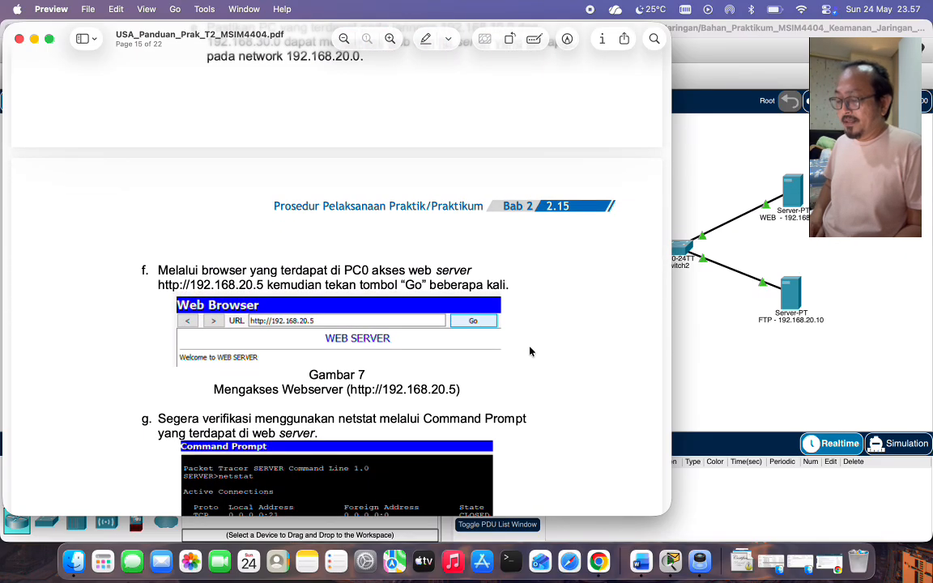
scroll(529, 351, up, 2)
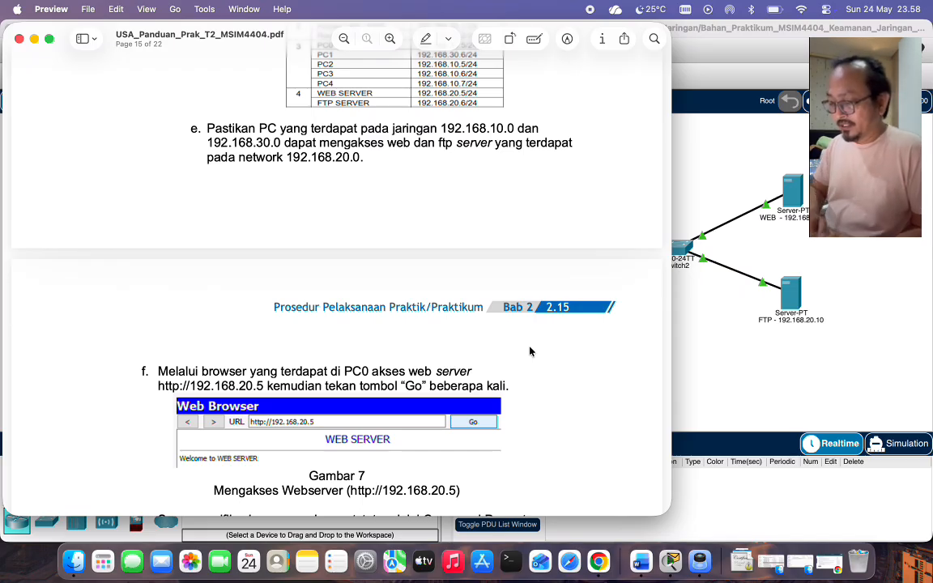
scroll(337, 424, down, 3)
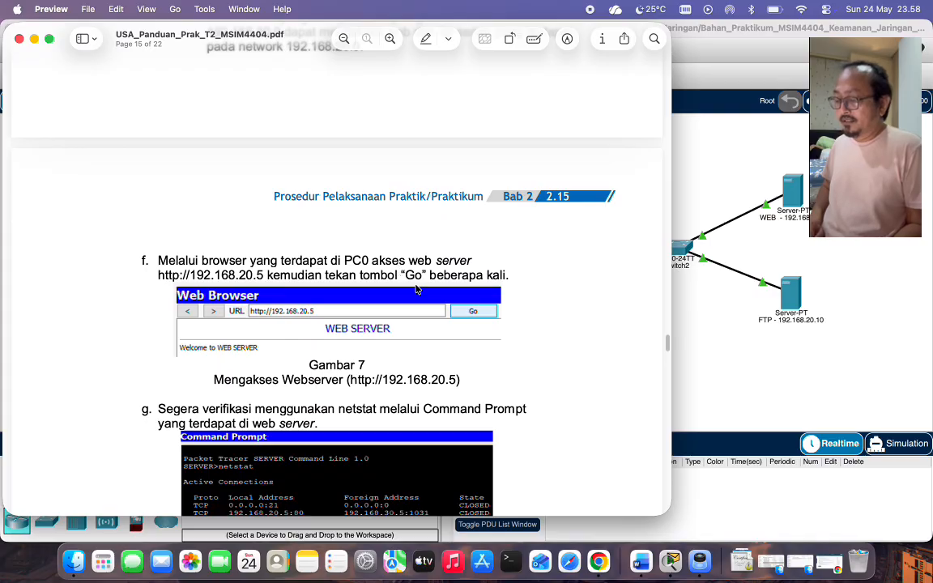
scroll(416, 289, down, 5)
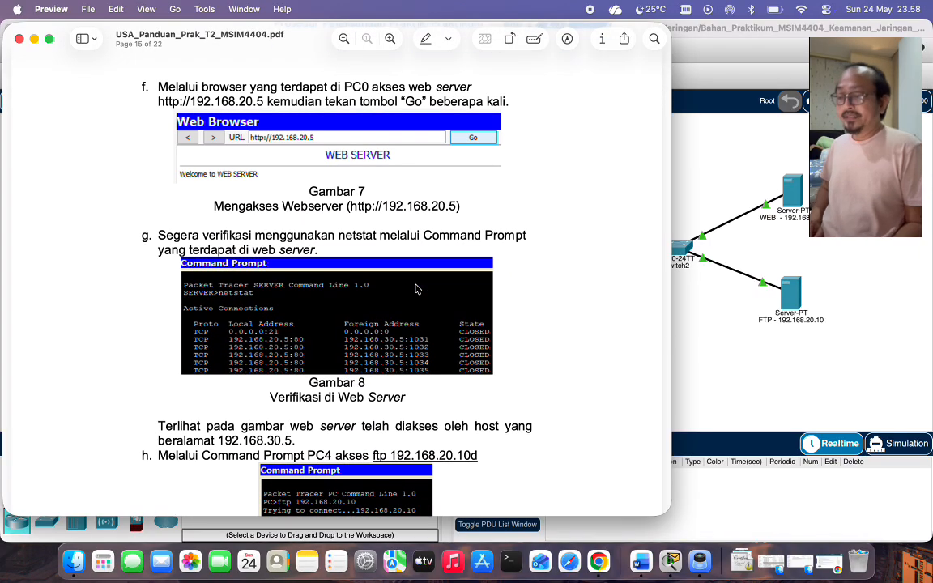
scroll(626, 212, down, 2)
click(708, 172)
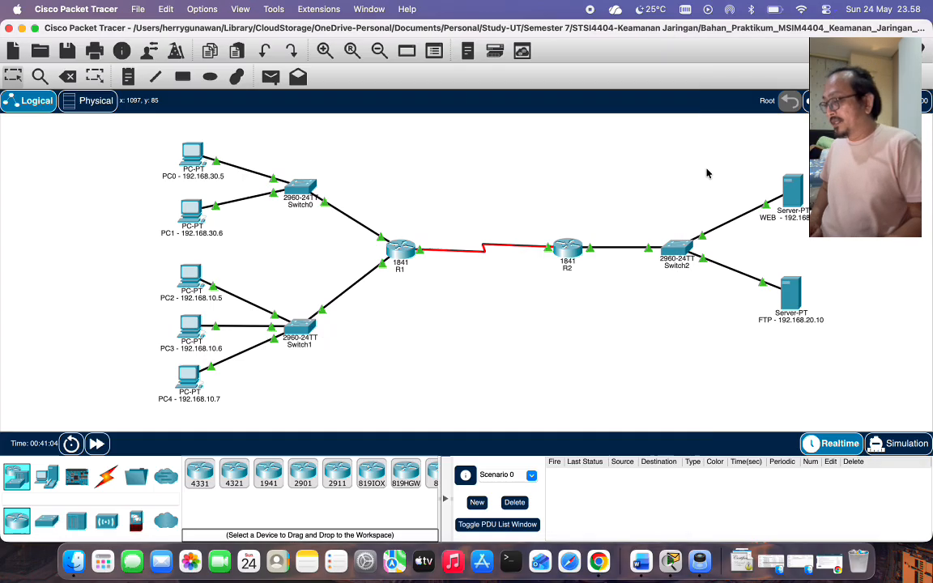
Open the WEB server's Command Prompt and PC0's window side by side.
click(790, 195)
click(502, 166)
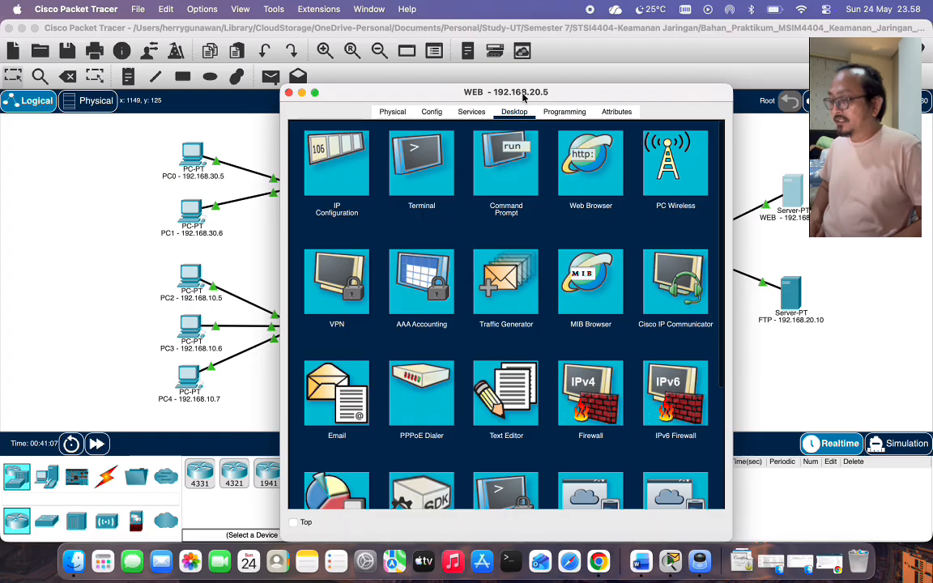
drag(522, 98, 720, 71)
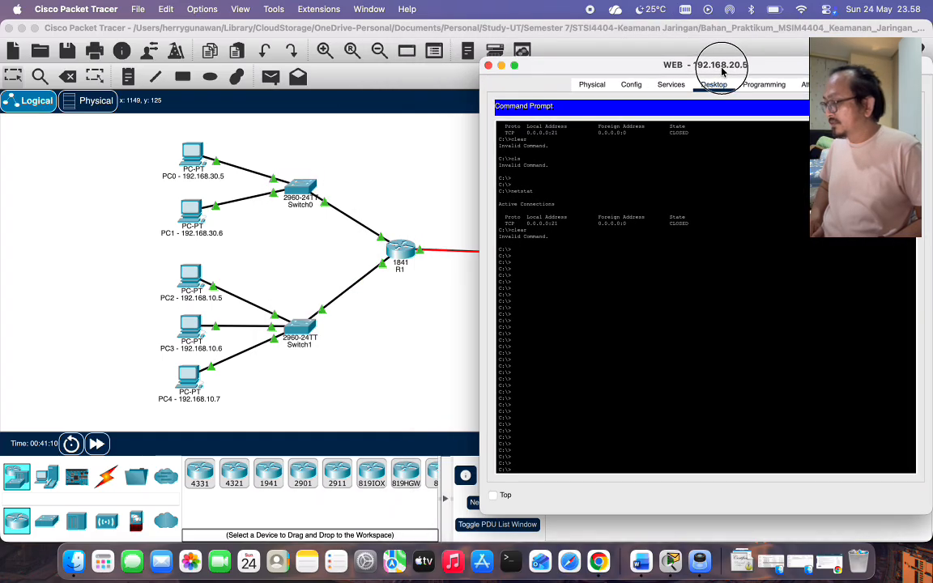
click(192, 152)
drag(363, 93, 93, 78)
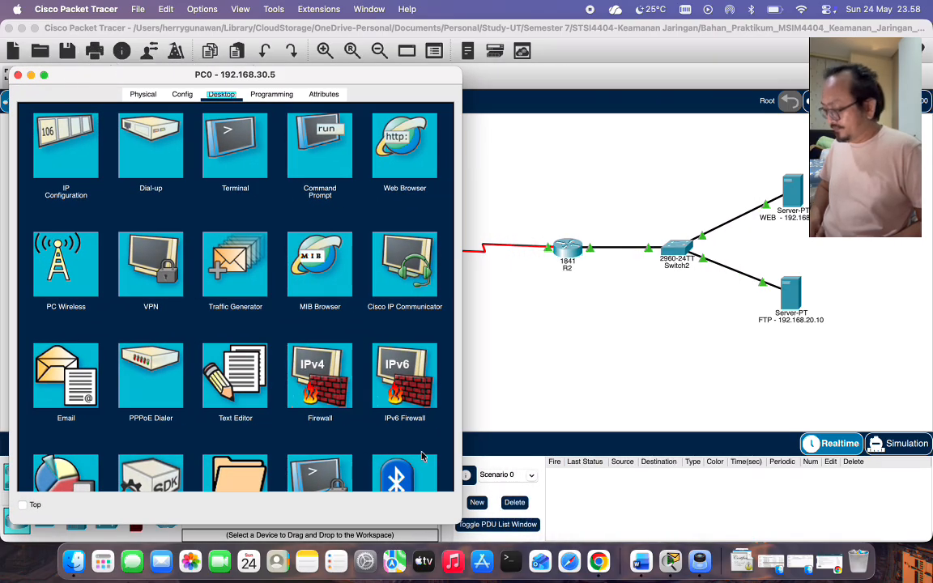
Run netstat on the WEB server's Command Prompt.
right_click(663, 568)
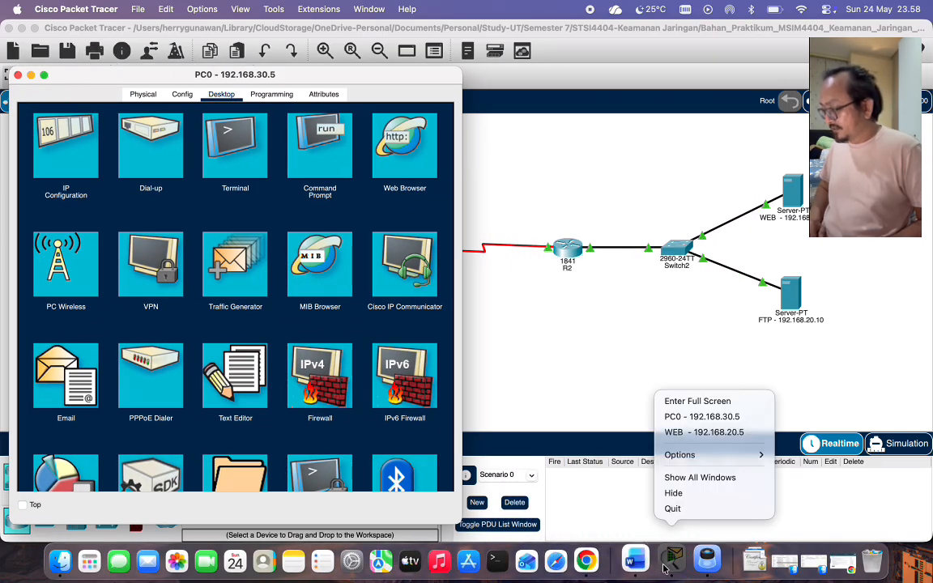
click(704, 433)
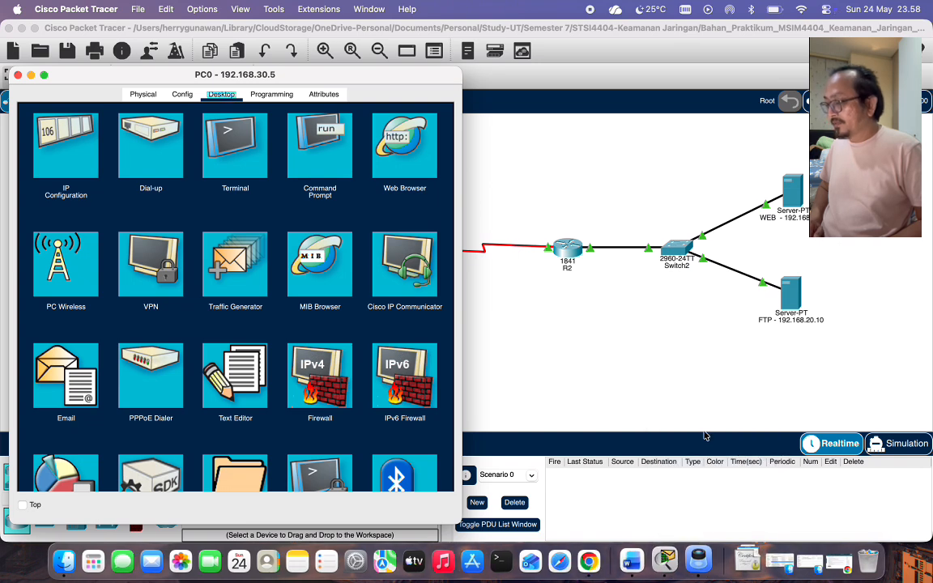
text(netstat)
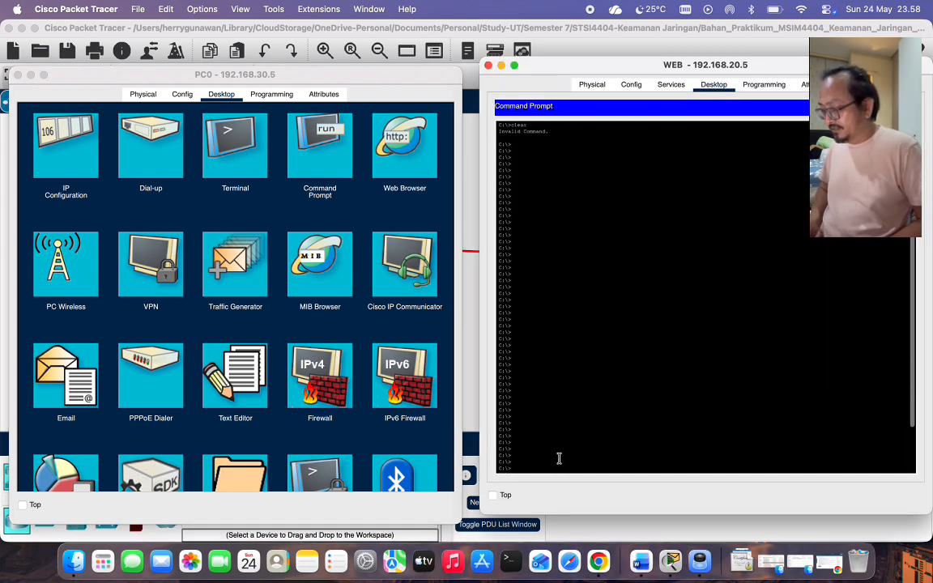
key(Return)
text(netstat)
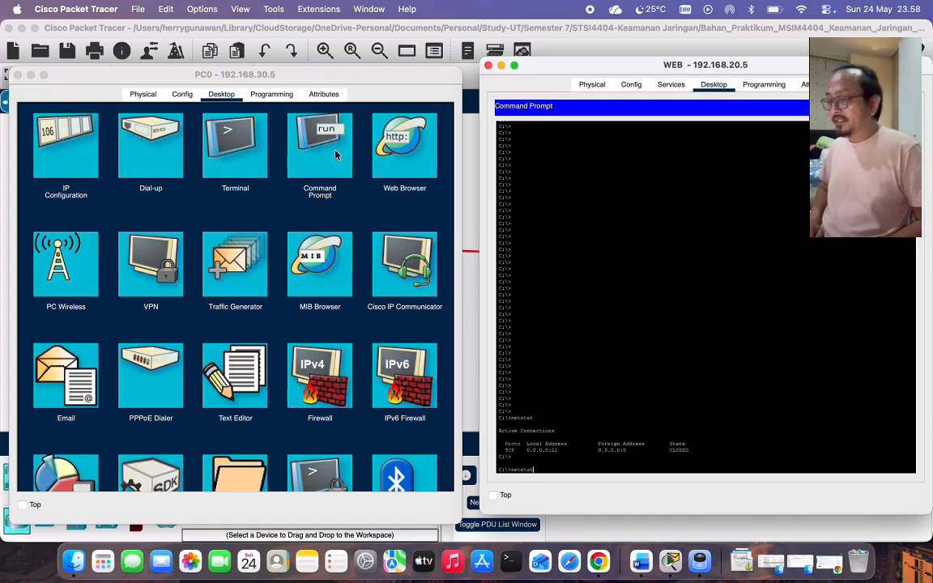
click(397, 148)
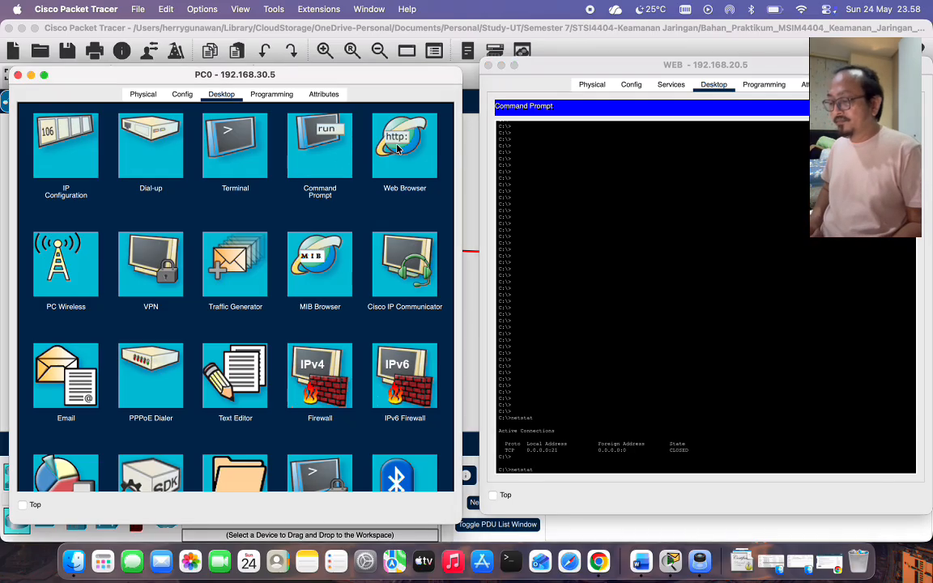
click(406, 145)
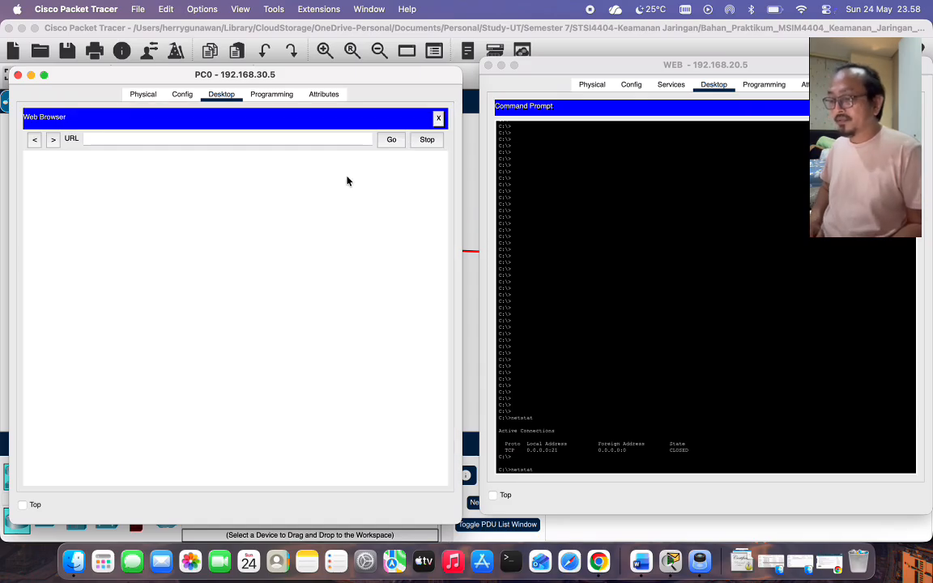
click(204, 140)
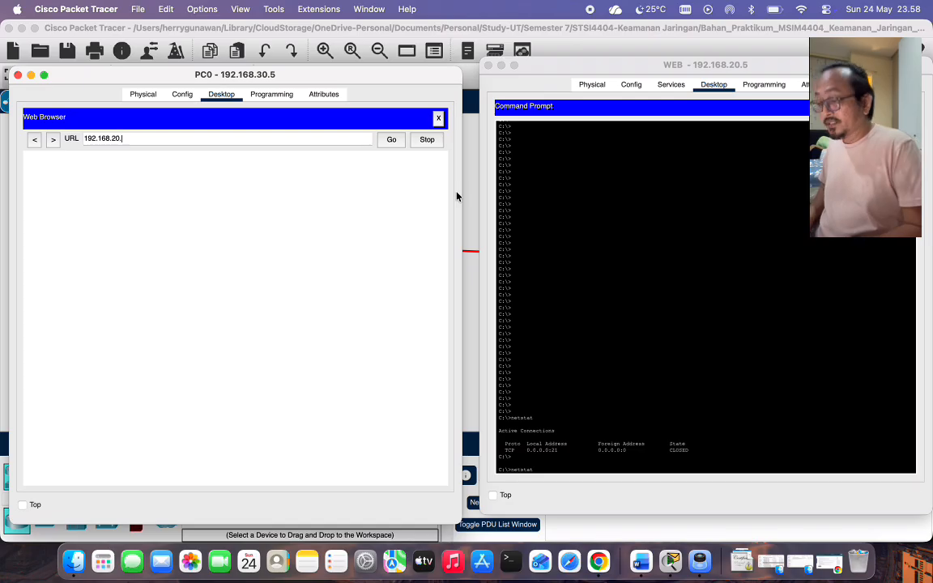
text(5)
click(390, 140)
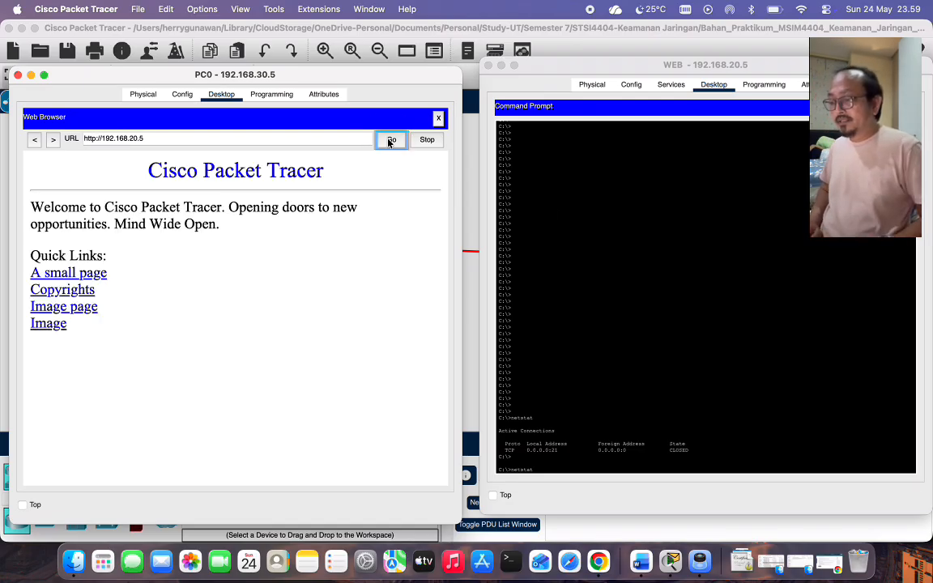
click(390, 142)
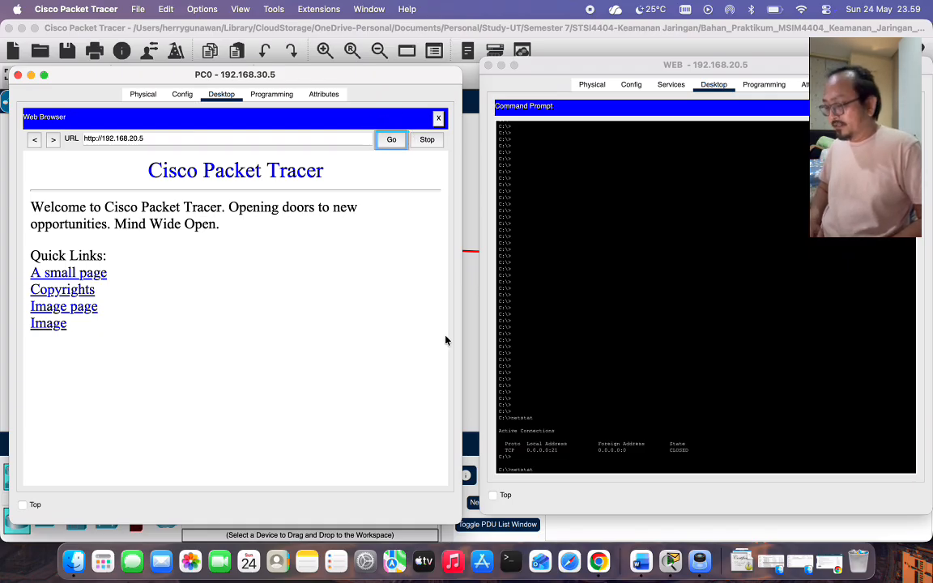
Rerun netstat on WEB to see PC0's 192.168.30.5 connections, then close PC0.
triple_click(557, 468)
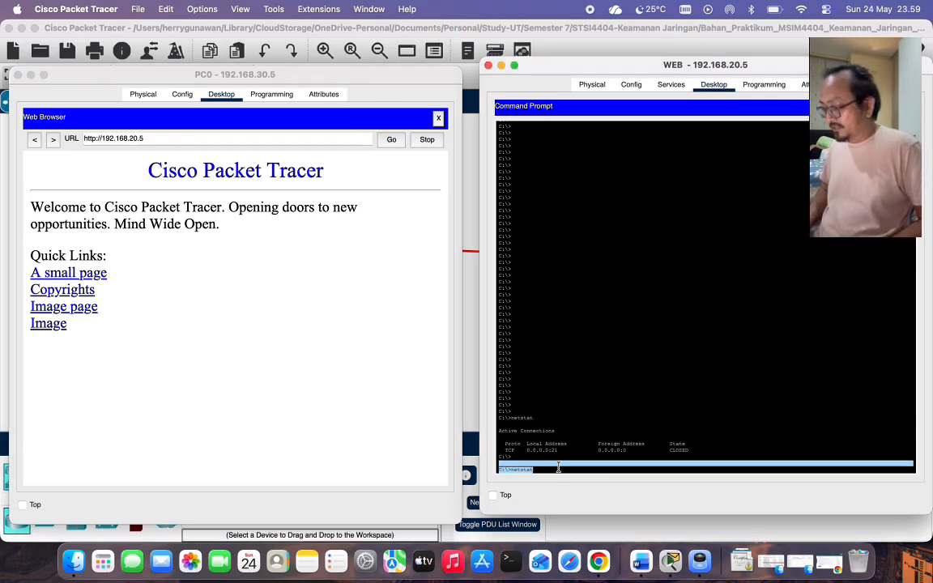
key(Return)
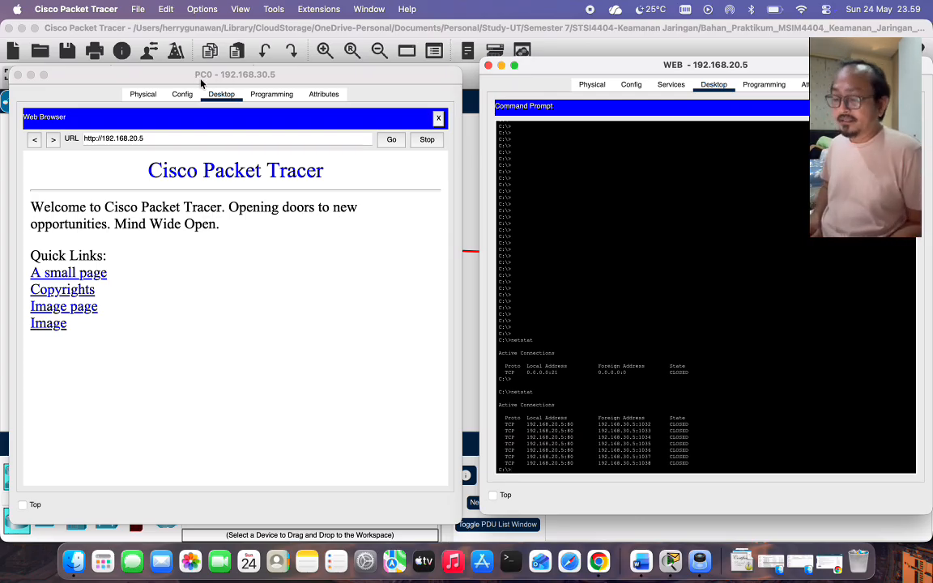
click(17, 74)
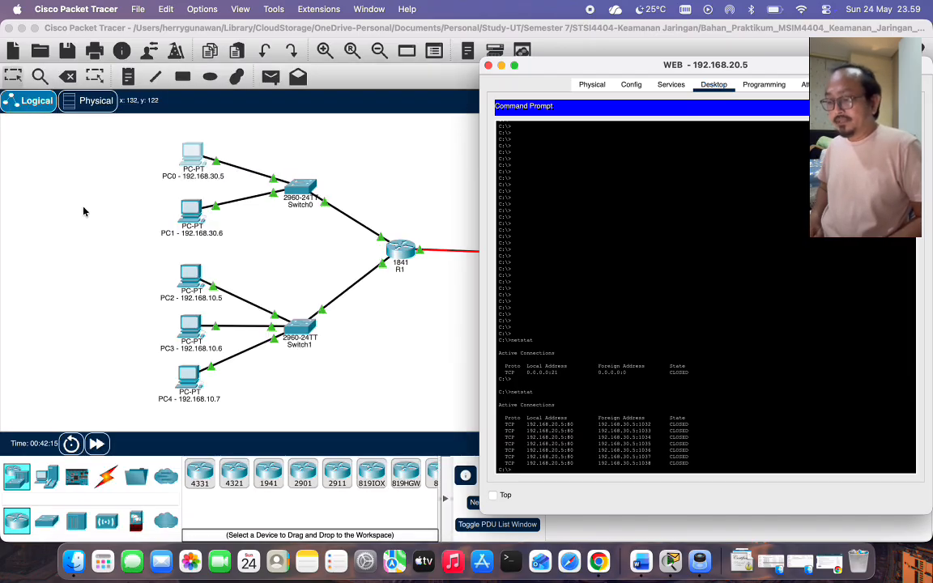
Open PC2's web browser alongside the WEB server's window.
click(192, 281)
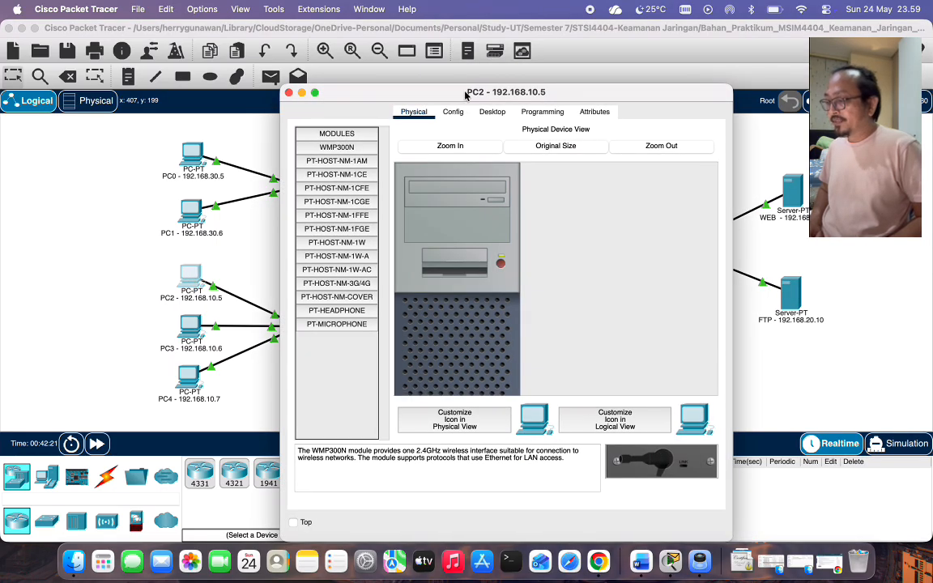
drag(419, 87, 183, 54)
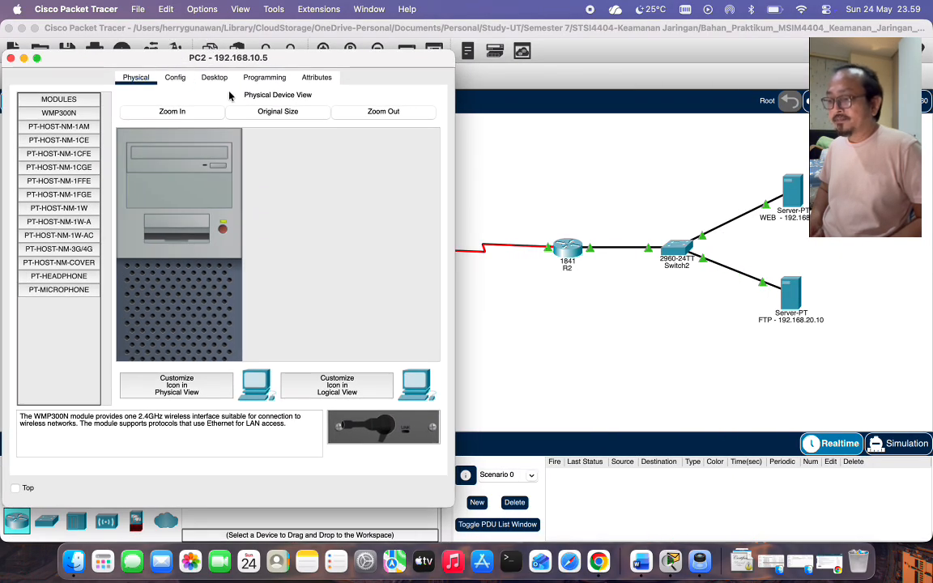
click(222, 77)
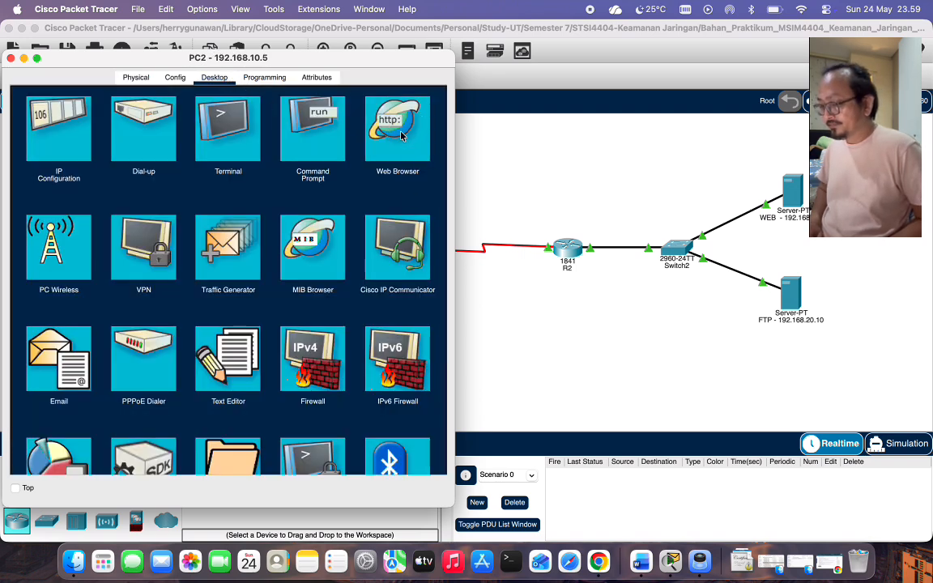
click(372, 175)
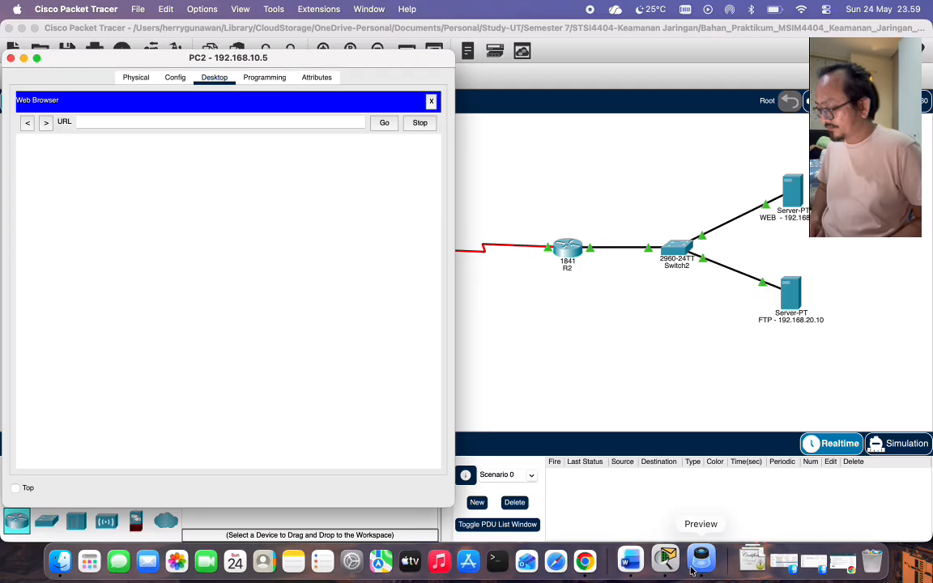
right_click(667, 558)
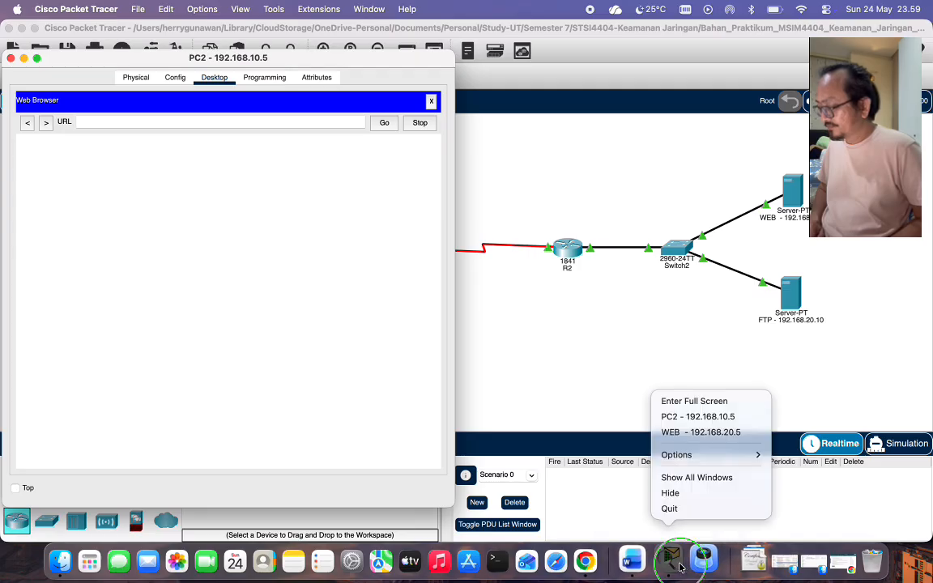
click(713, 433)
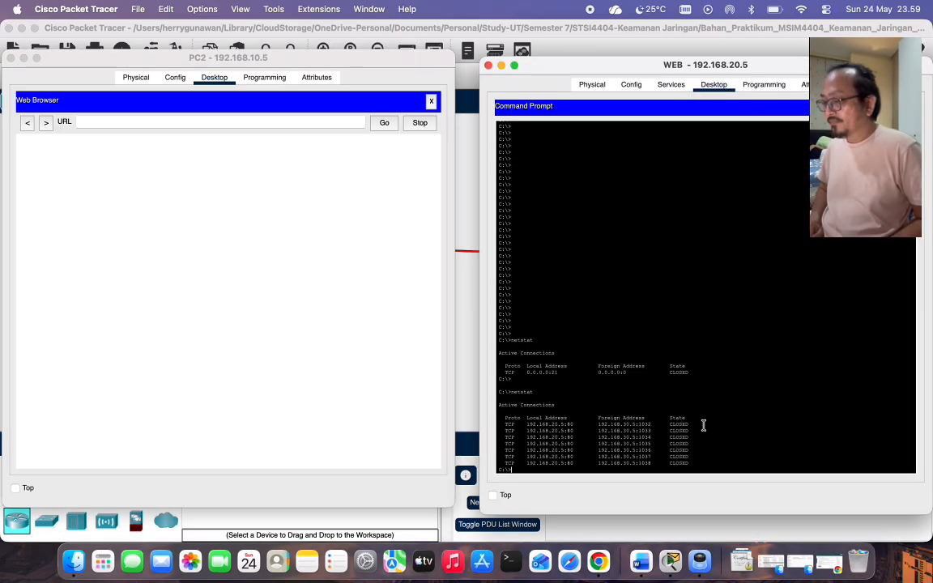
Load 192.168.20.5 in PC2's browser.
click(254, 124)
text(192.168.)
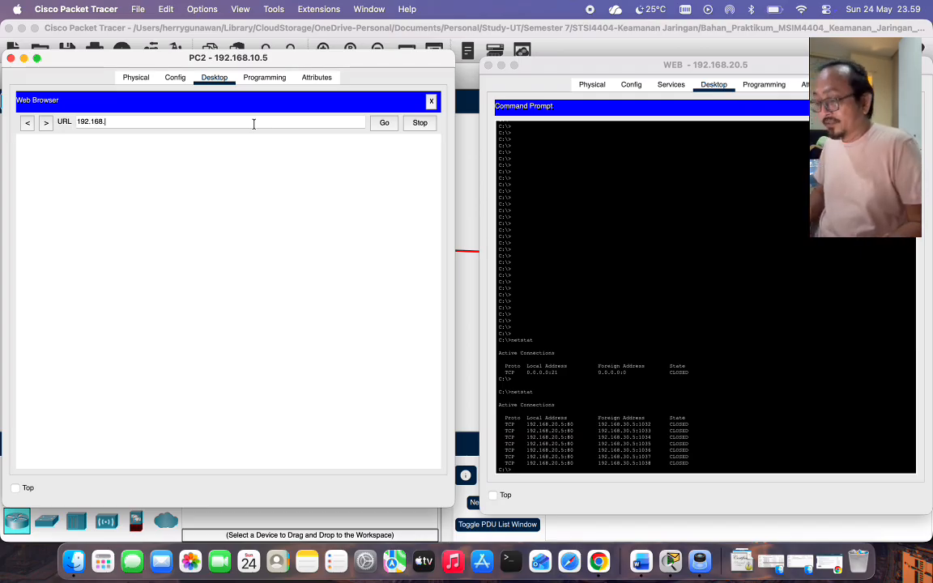
text(20.5)
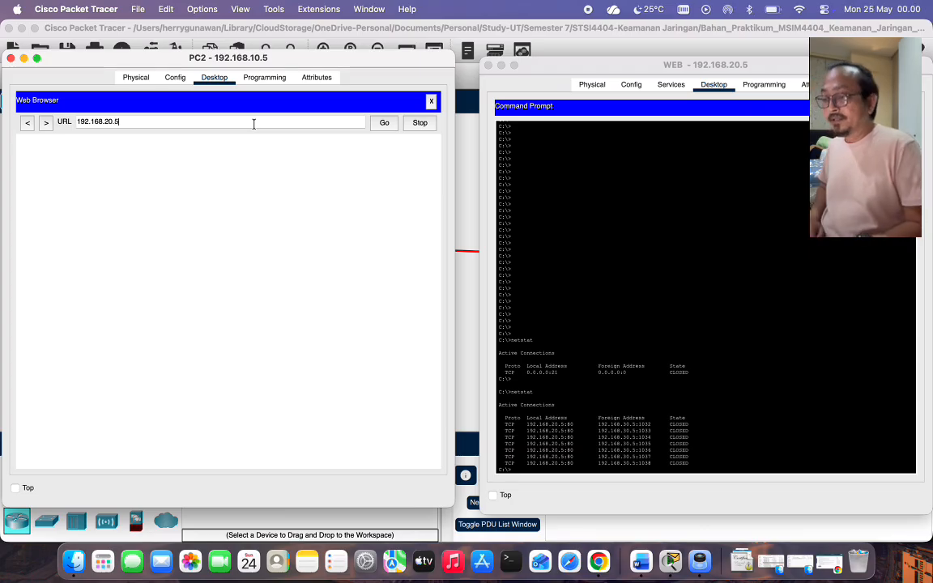
click(382, 123)
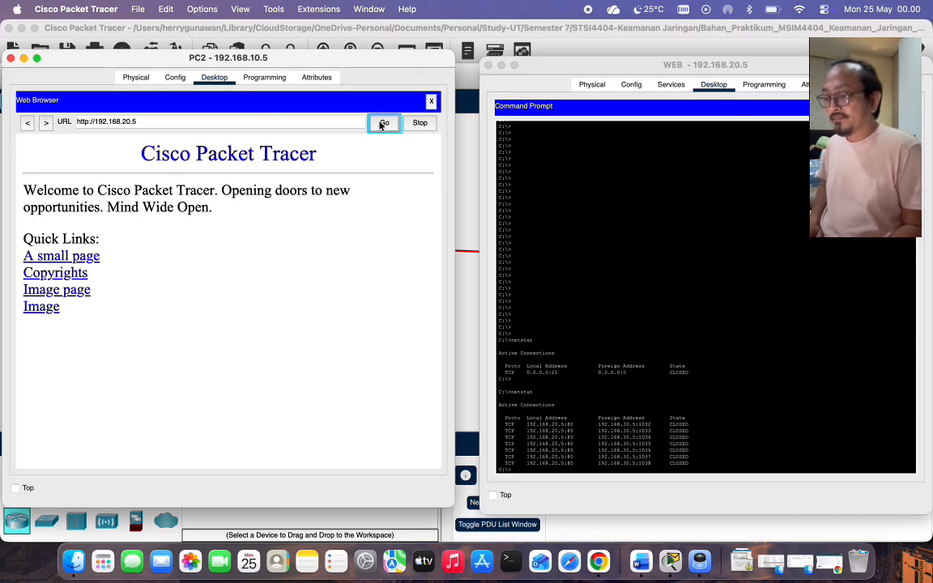
click(386, 125)
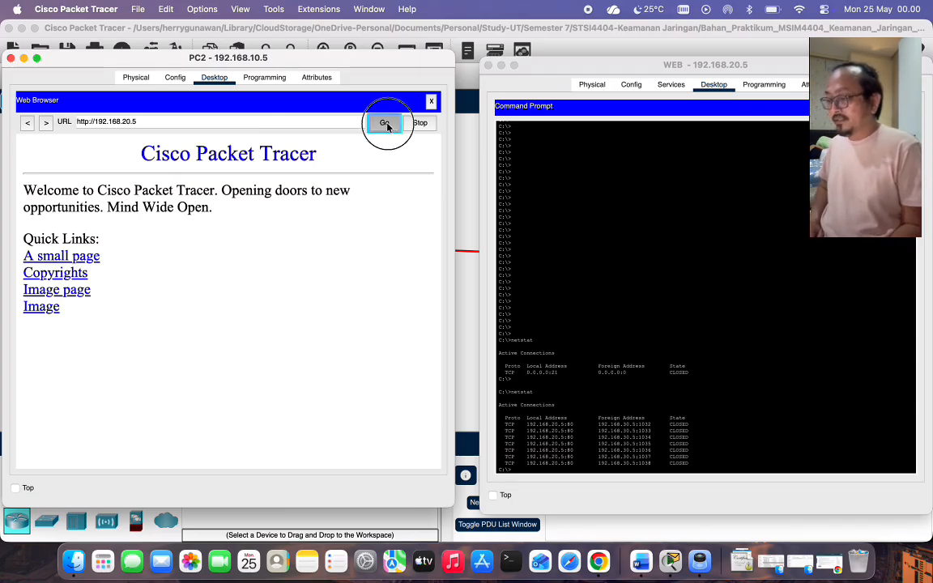
Run netstat on the WEB server to see new connections, then close WEB.
click(627, 384)
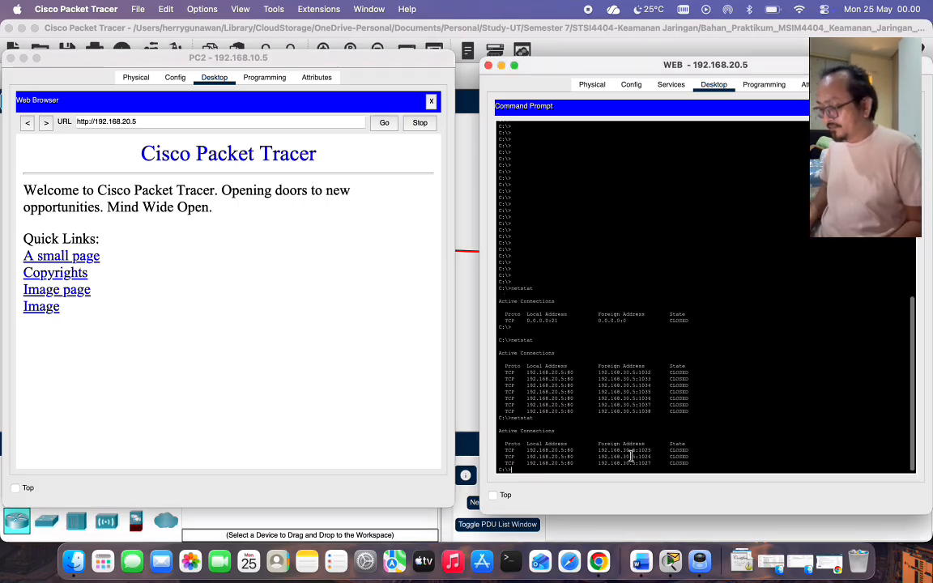
key(Return)
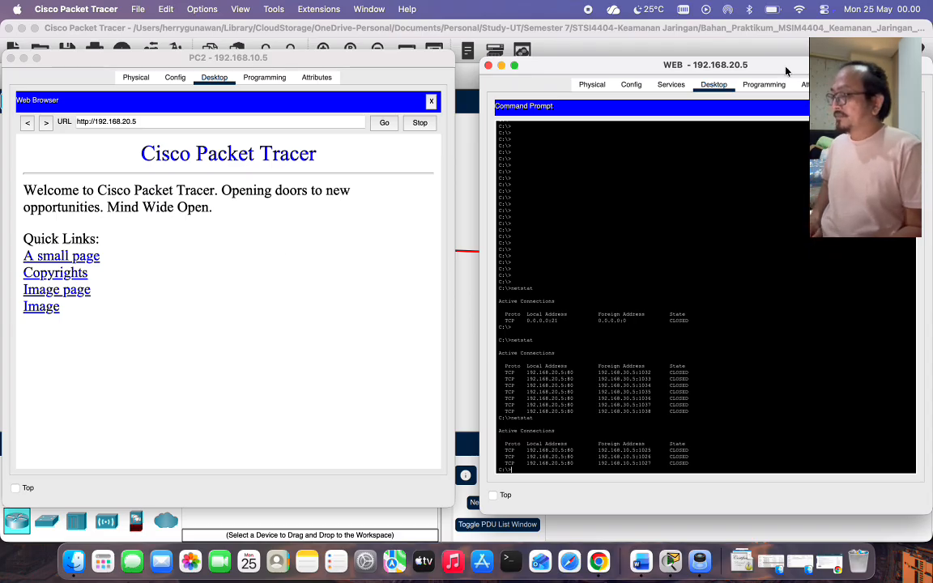
drag(792, 66, 784, 62)
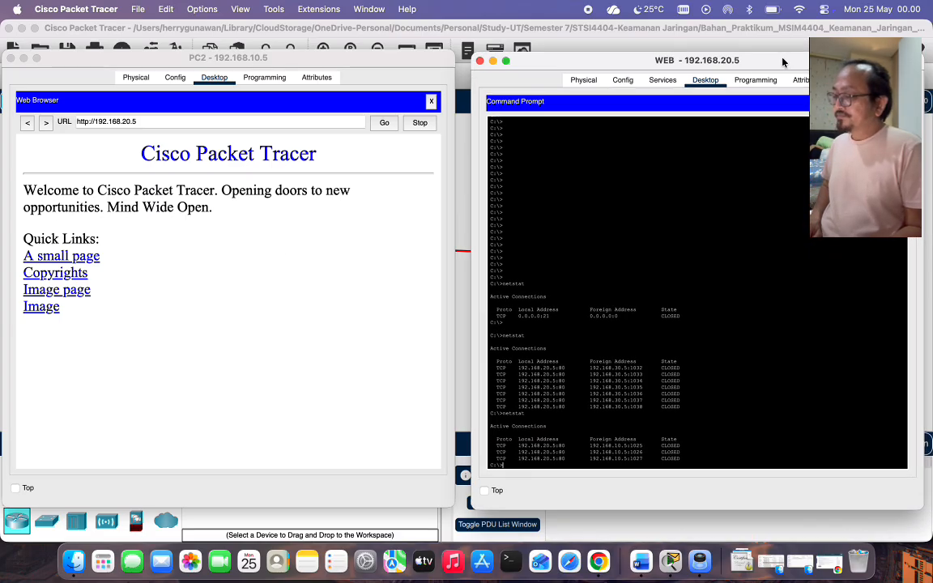
click(479, 61)
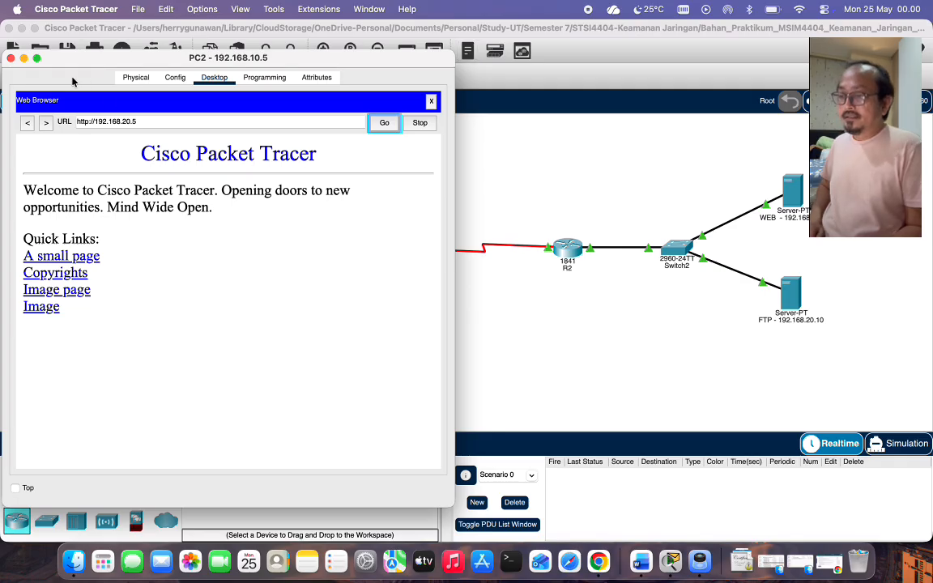
Close PC2 and open the FTP server's Command Prompt on the right.
click(11, 58)
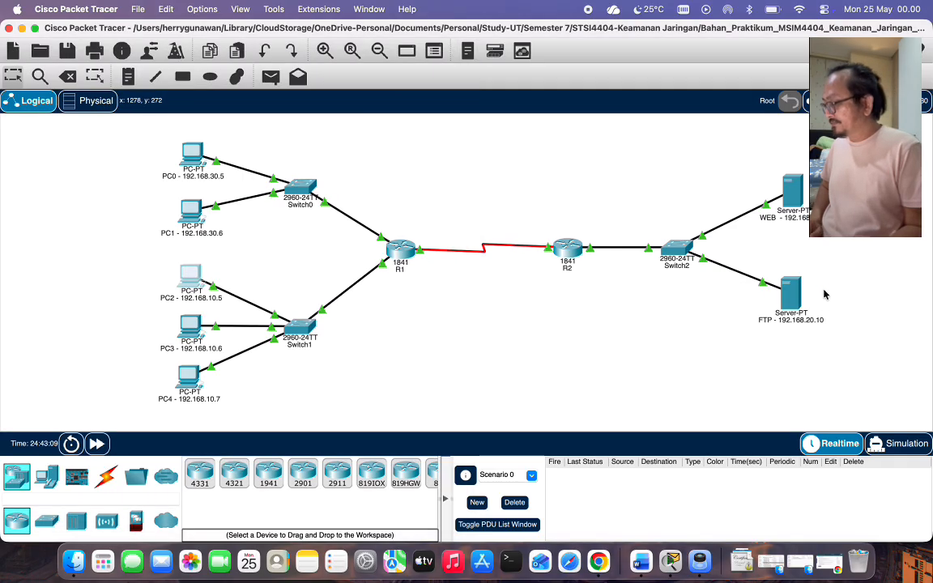
click(790, 292)
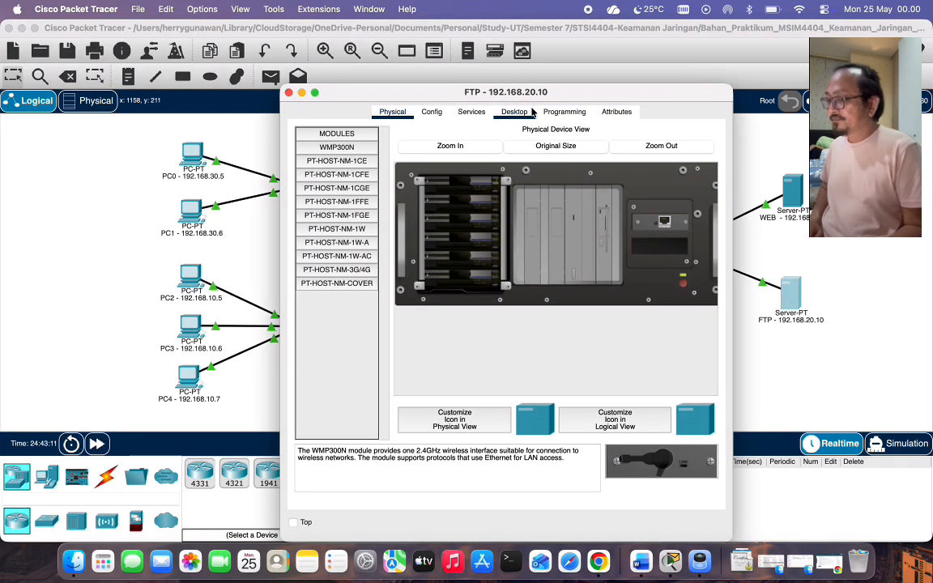
click(522, 112)
click(518, 150)
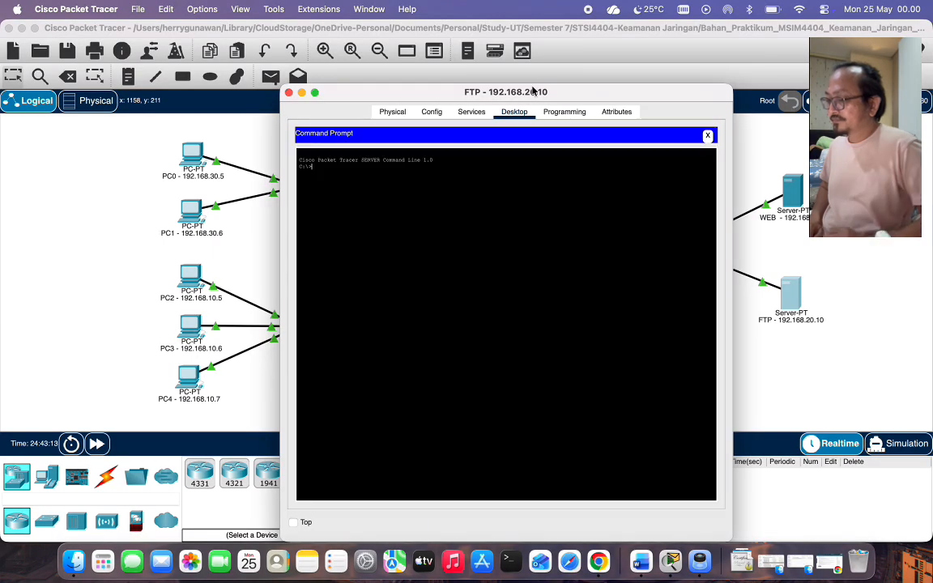
drag(534, 91, 733, 81)
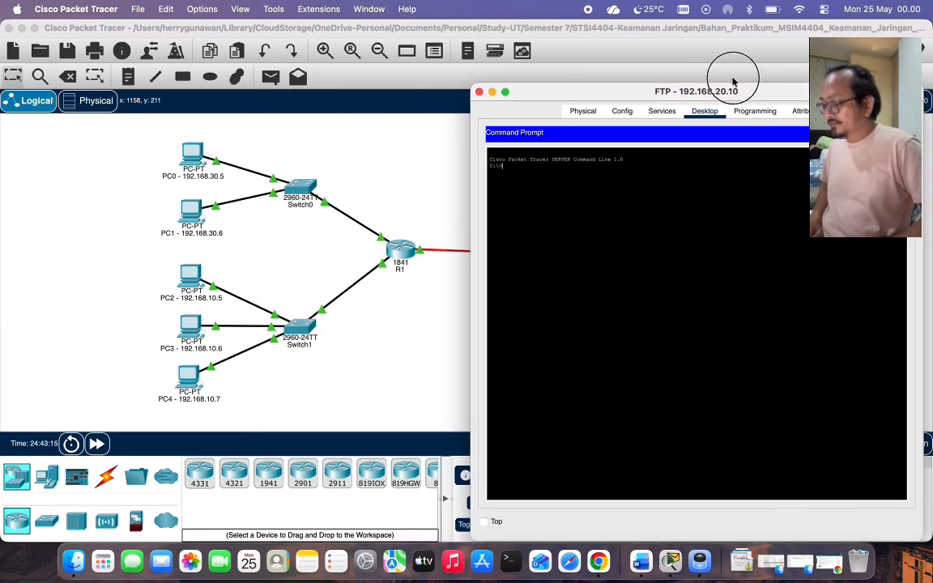
Open PC1's Desktop at the left edge, with the FTP server window beside it.
click(190, 211)
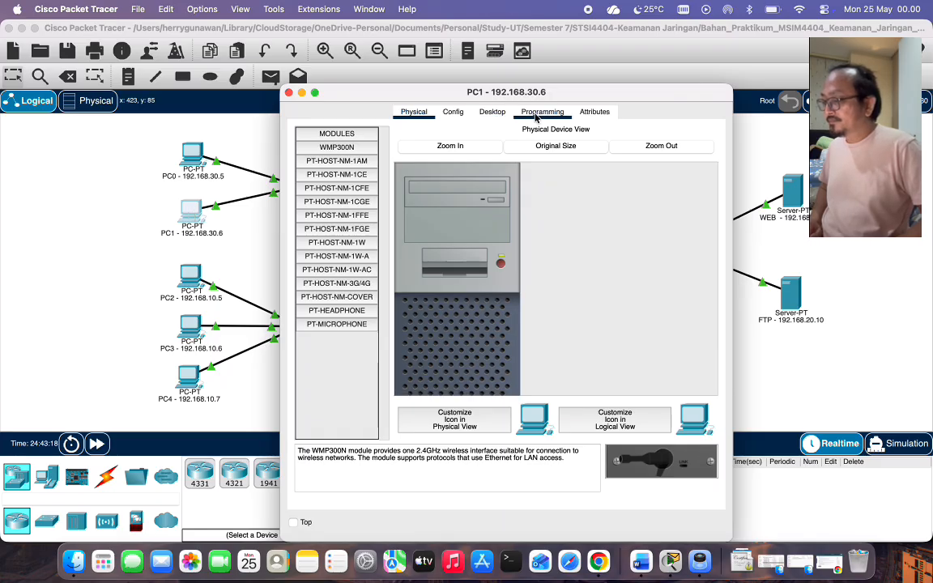
click(489, 112)
click(451, 73)
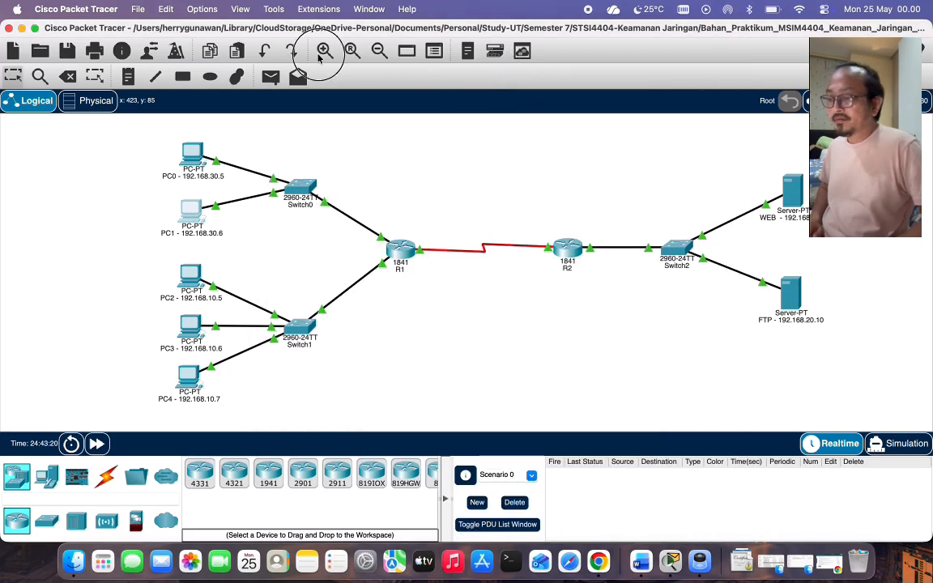
right_click(684, 566)
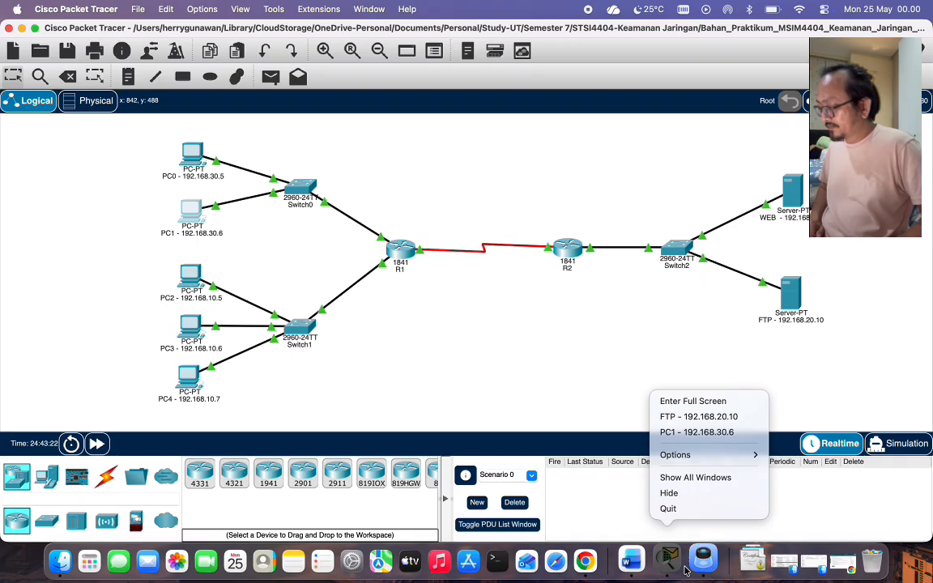
click(690, 433)
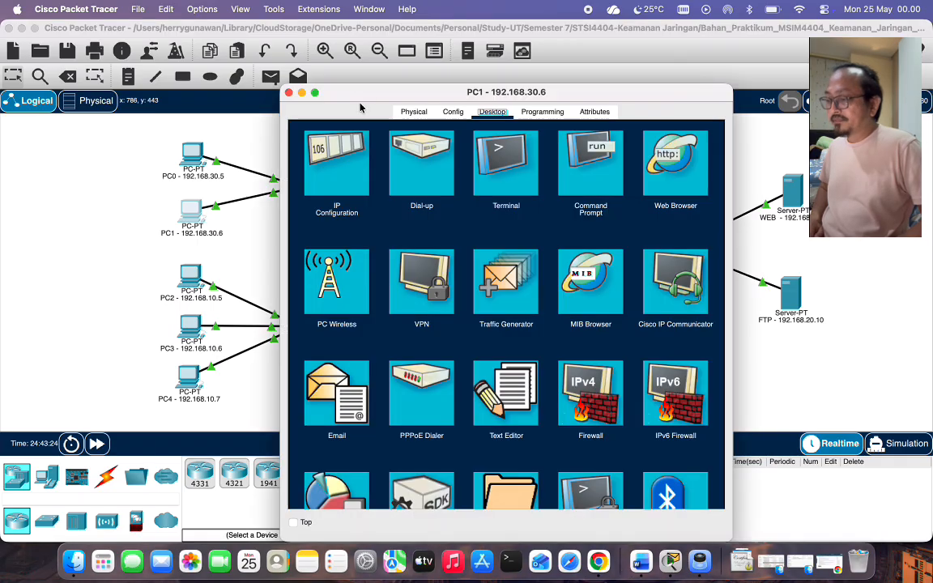
drag(380, 90, 112, 74)
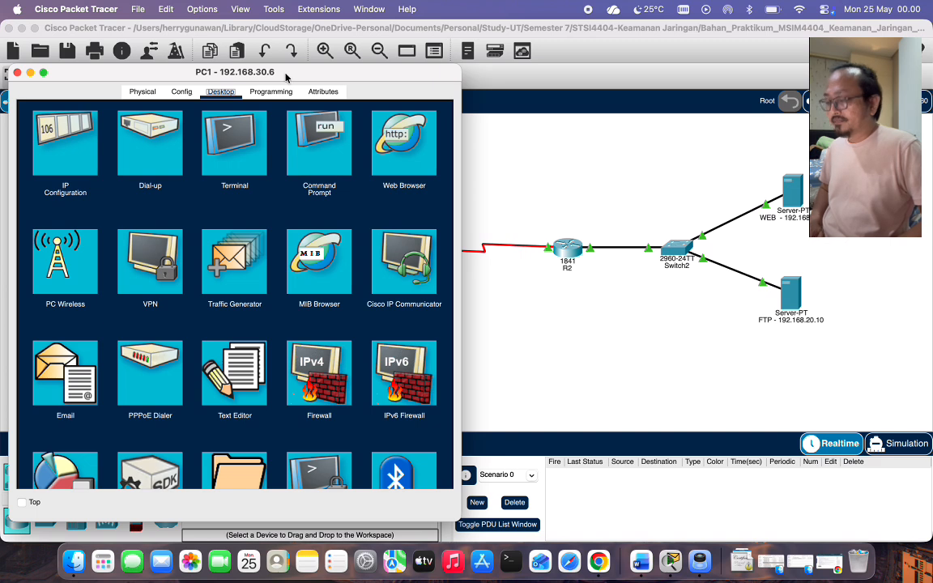
right_click(670, 562)
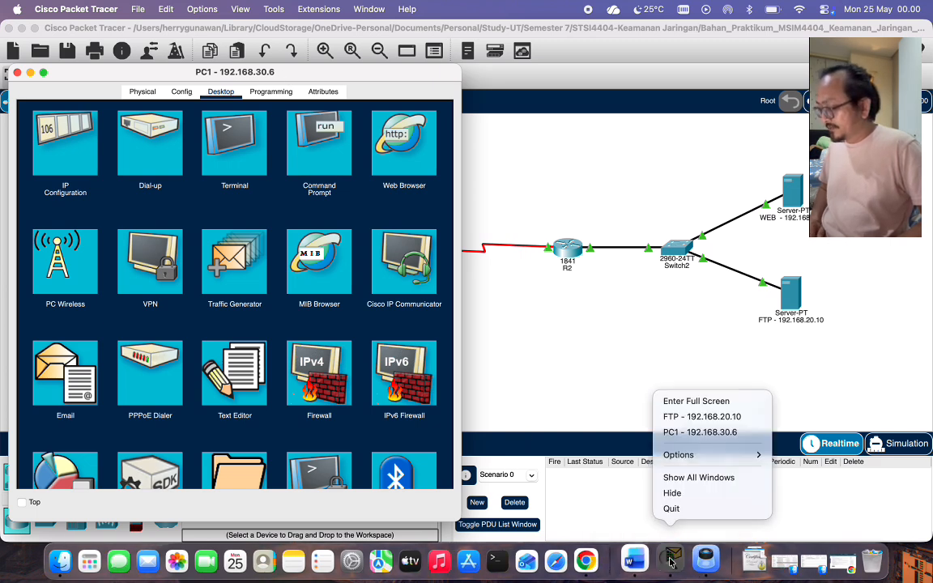
click(701, 416)
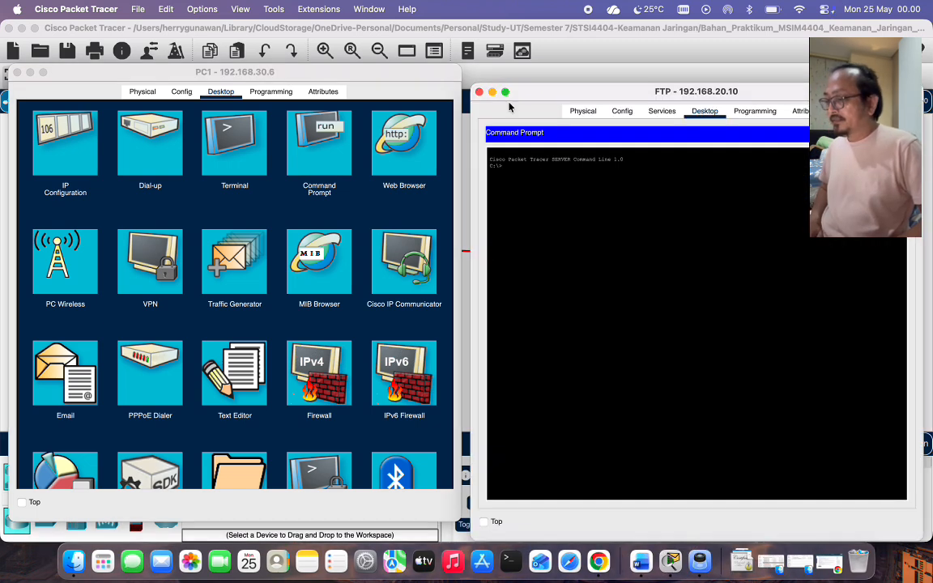
From PC1, FTP to 192.168.20.10, log in with the FTP credentials, and list files with dir.
click(334, 141)
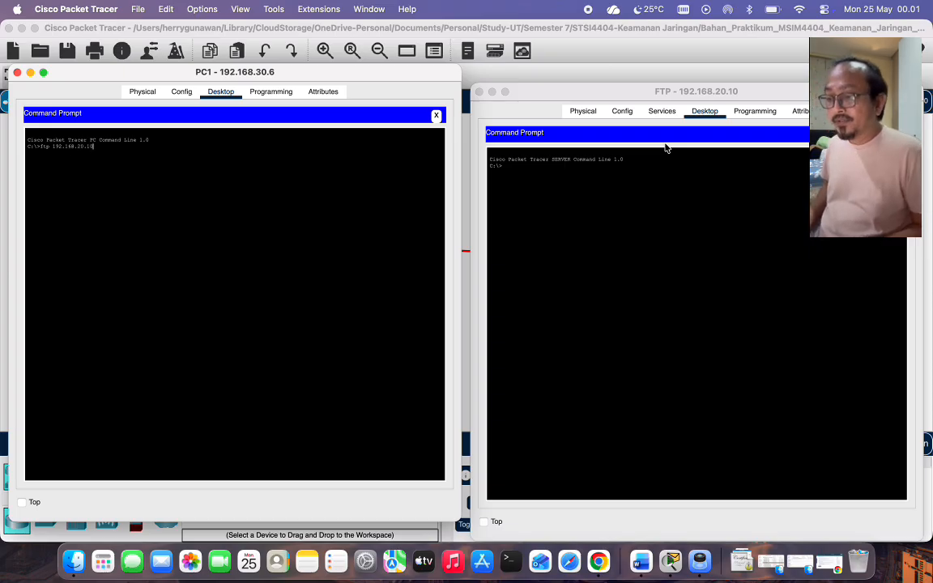
key(Return)
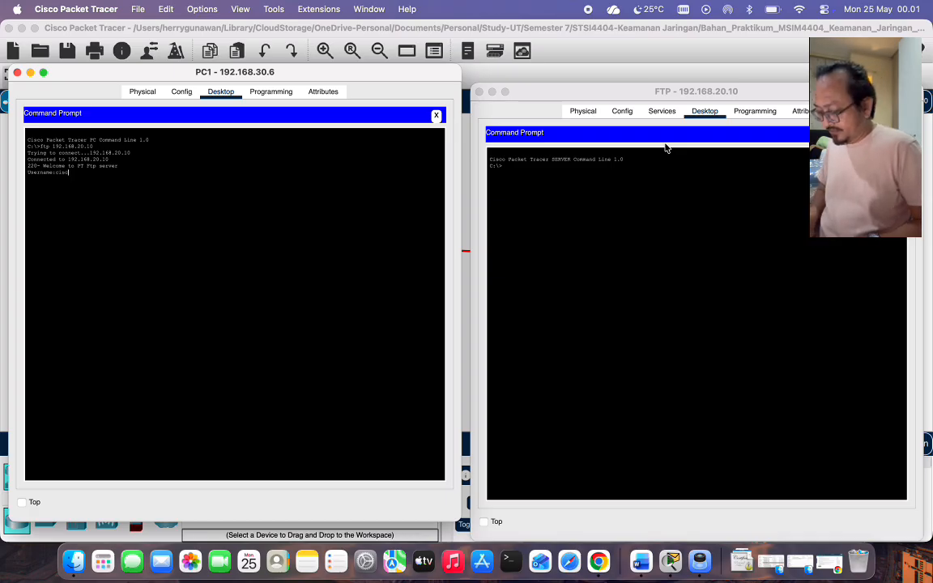
text(cisco)
key(Return)
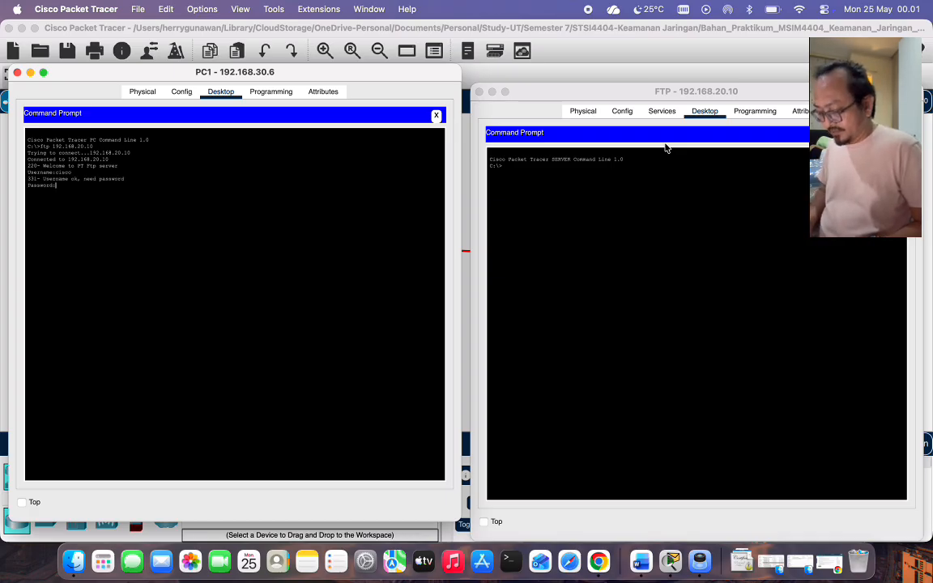
key(Return)
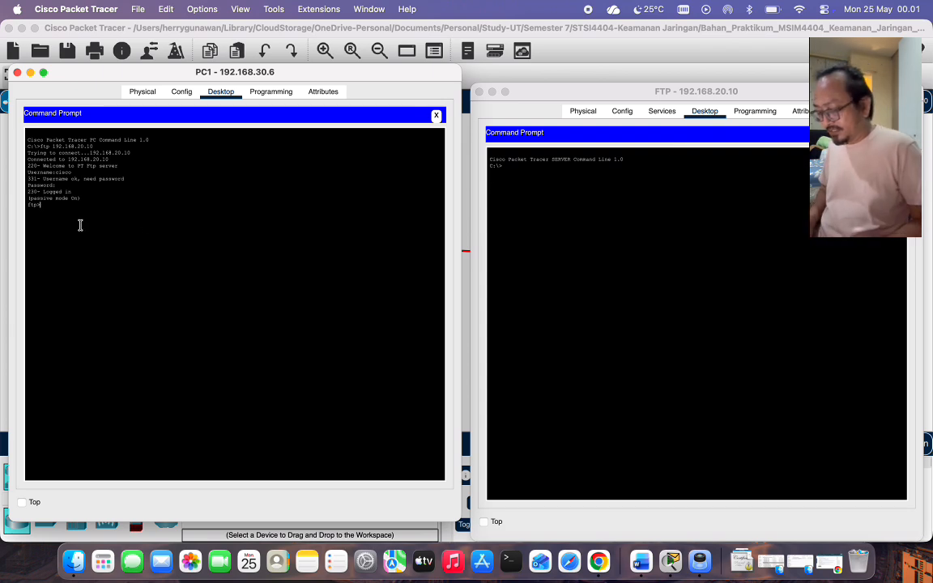
text(dir)
key(Return)
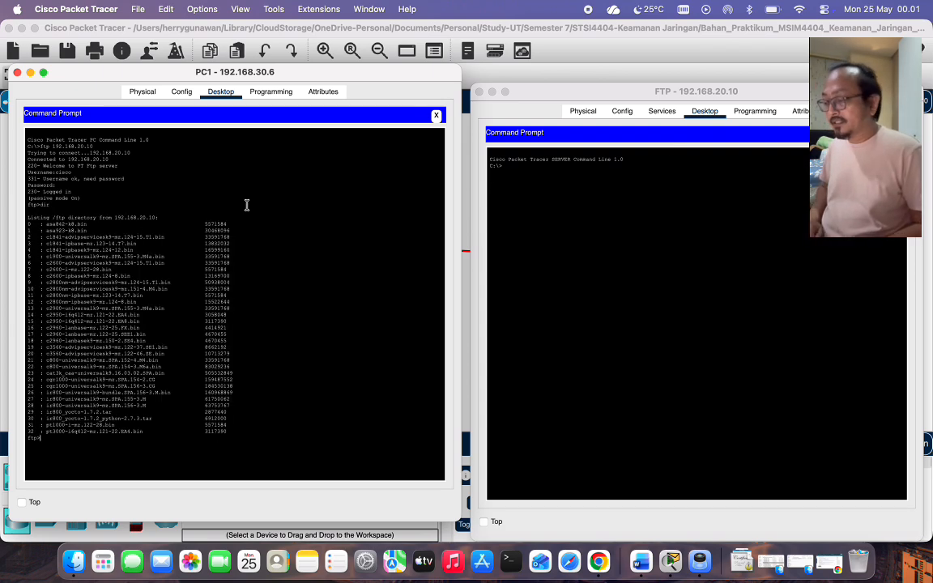
Run netstat on the FTP server to see PC1's connection, then close PC1's window.
click(555, 188)
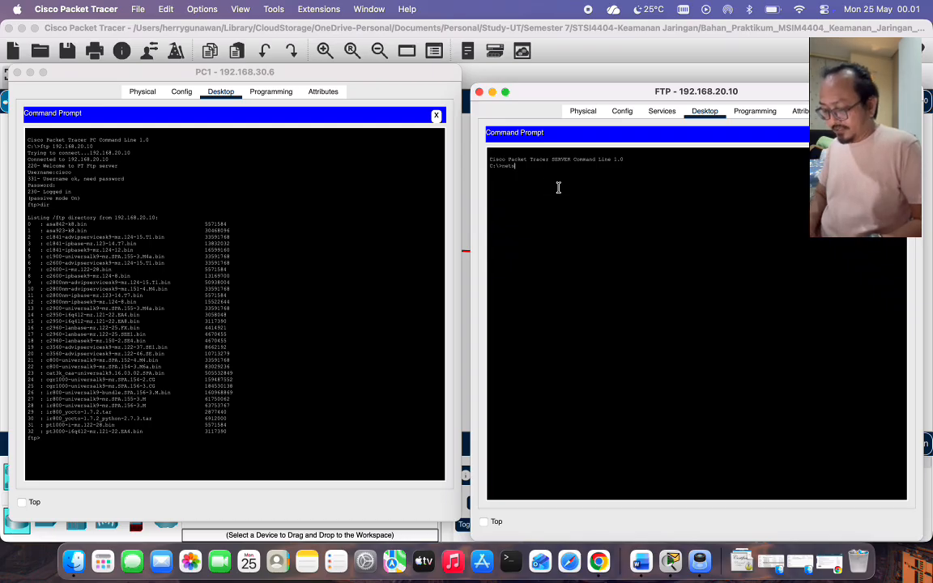
key(Return)
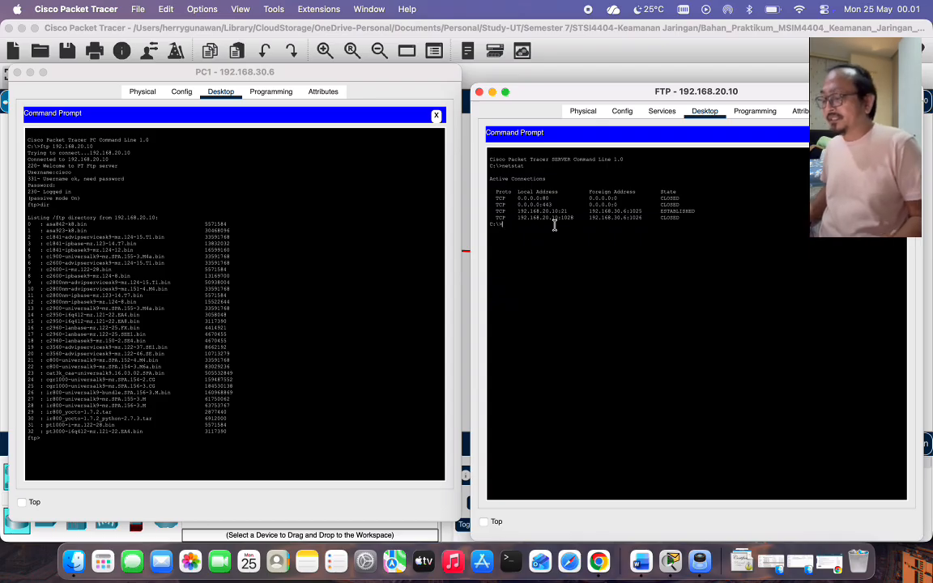
click(17, 73)
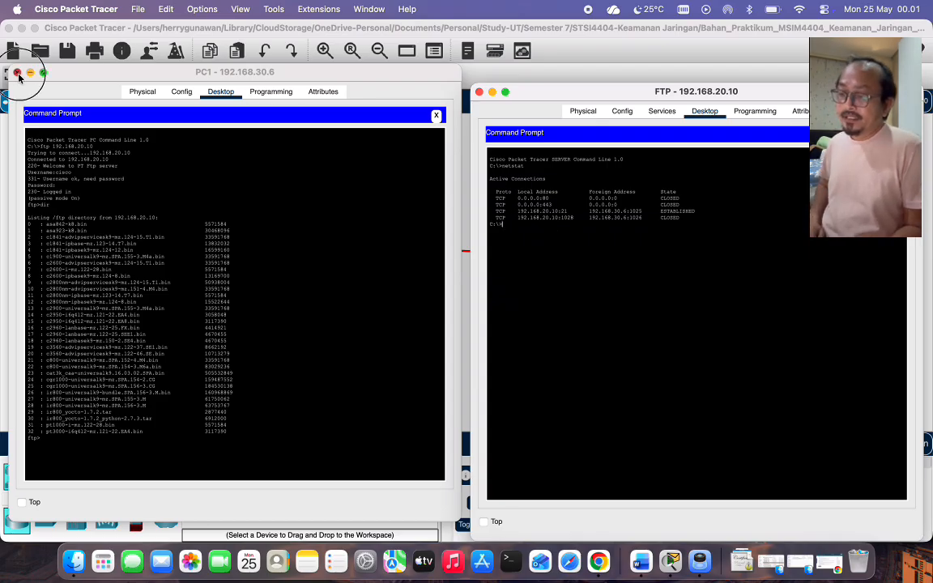
click(479, 92)
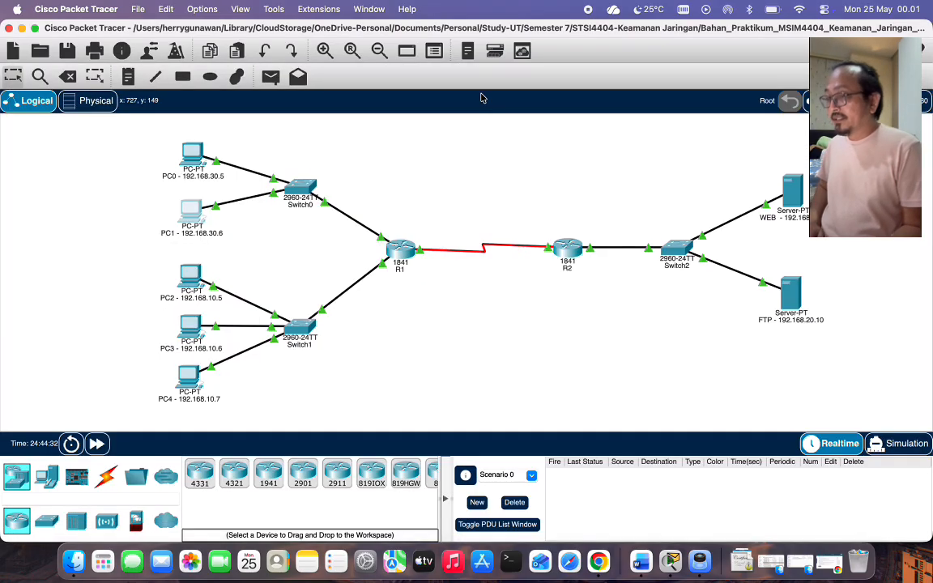
click(699, 561)
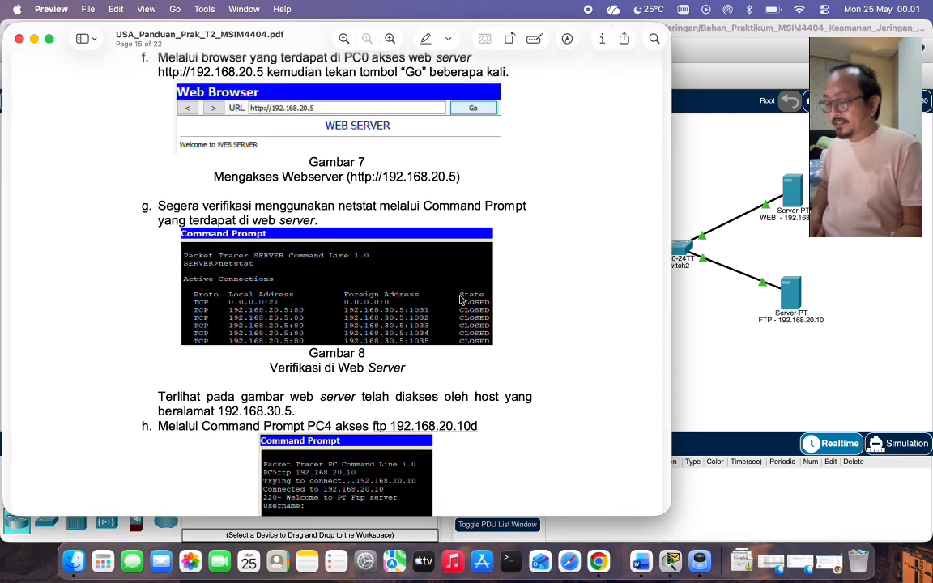
scroll(460, 300, down, 2)
scroll(449, 287, down, 3)
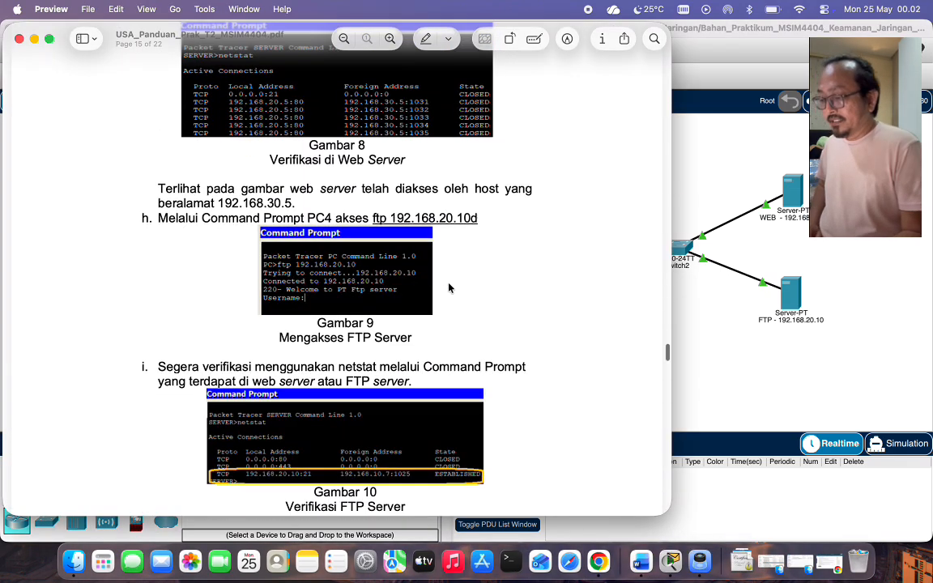
scroll(449, 287, down, 2)
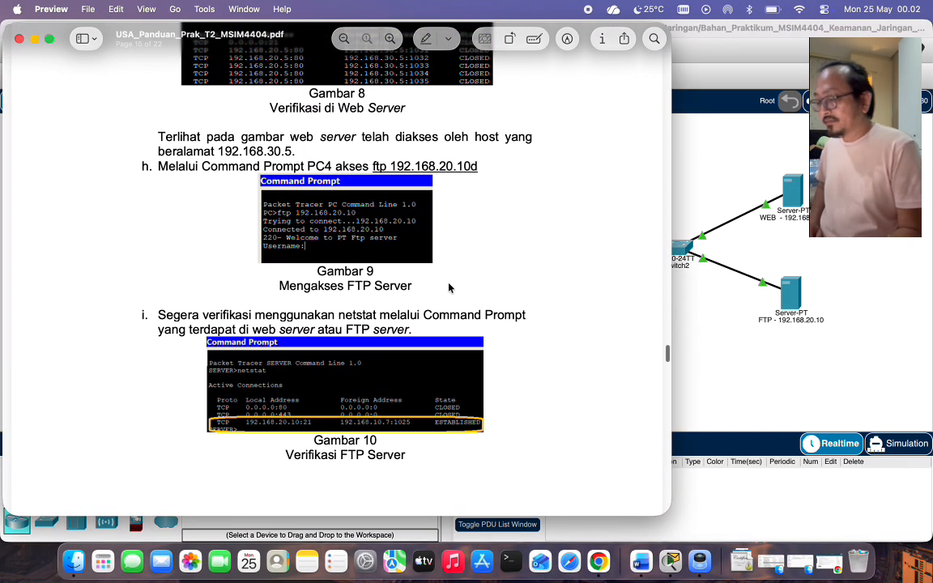
scroll(449, 287, down, 2)
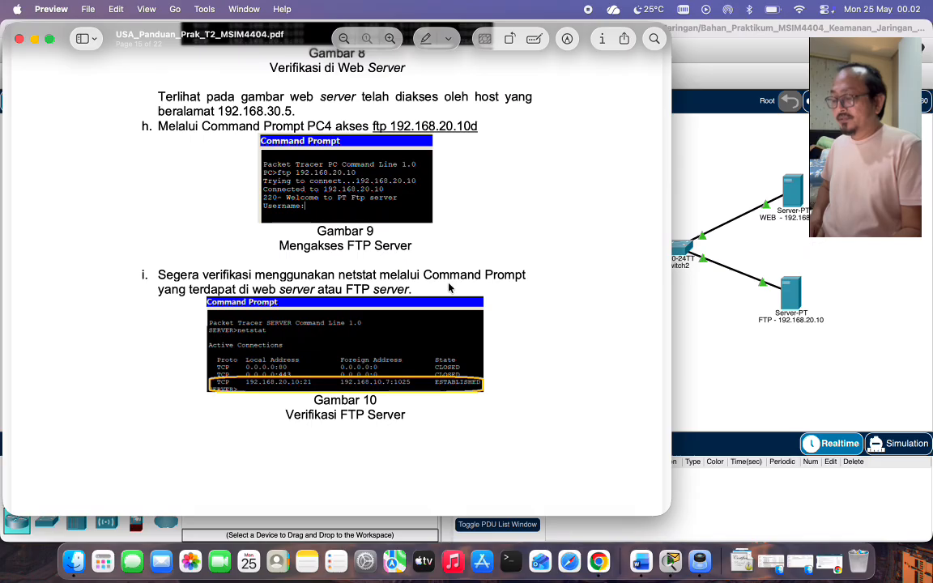
scroll(449, 287, down, 5)
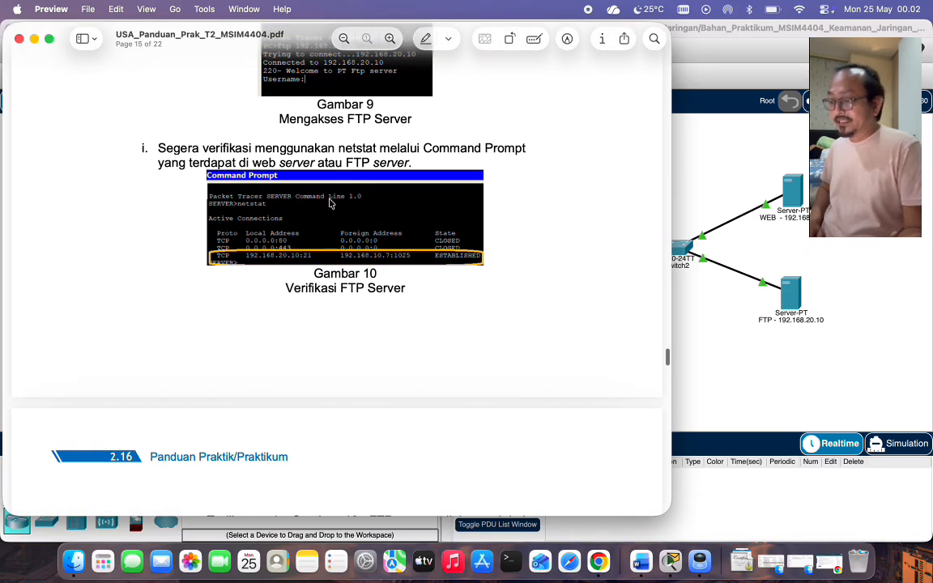
scroll(330, 203, down, 15)
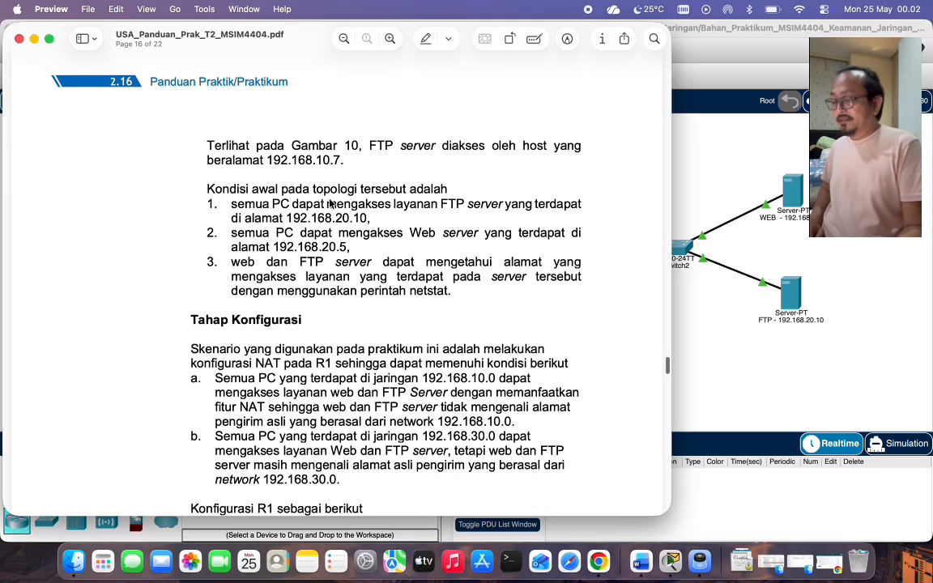
scroll(268, 229, down, 4)
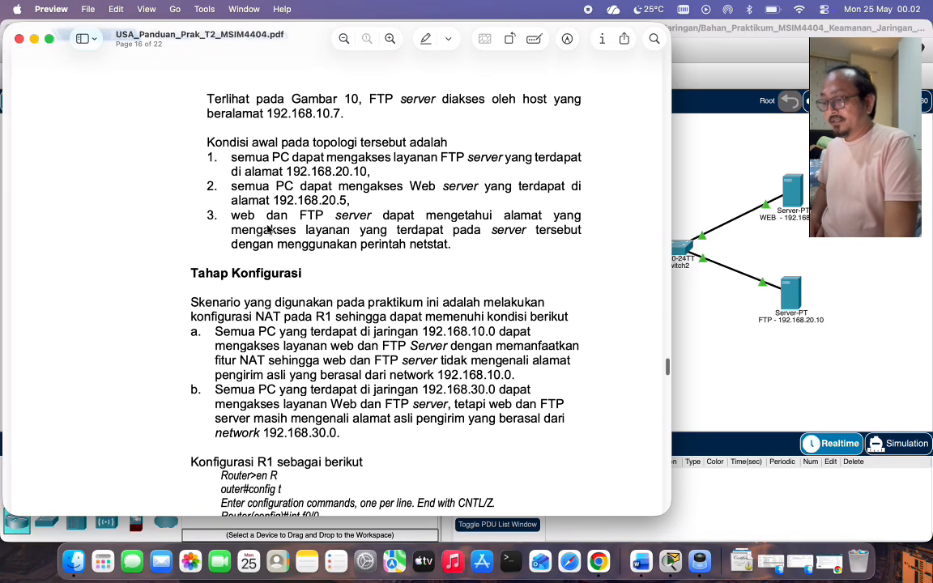
scroll(268, 229, down, 5)
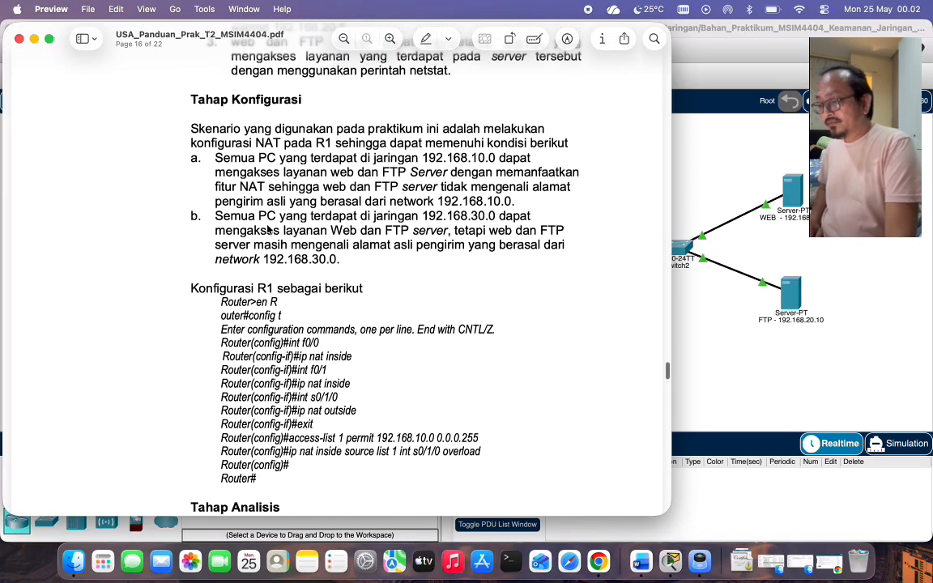
scroll(268, 229, up, 2)
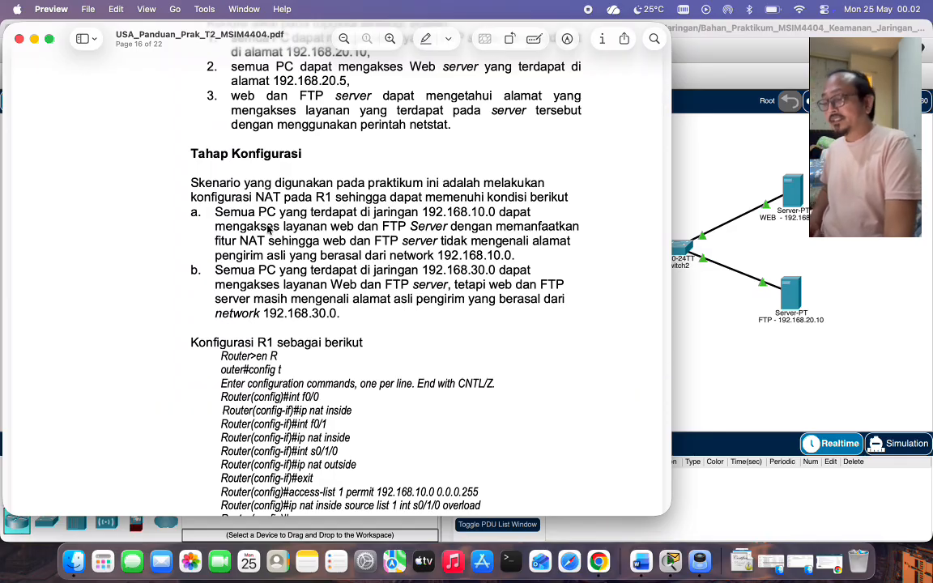
scroll(268, 229, down, 6)
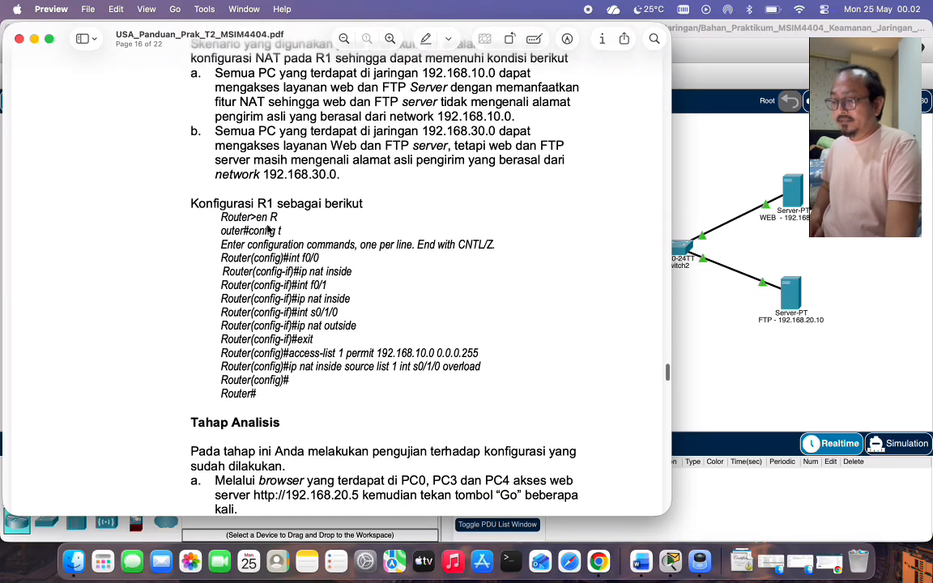
scroll(228, 246, down, 2)
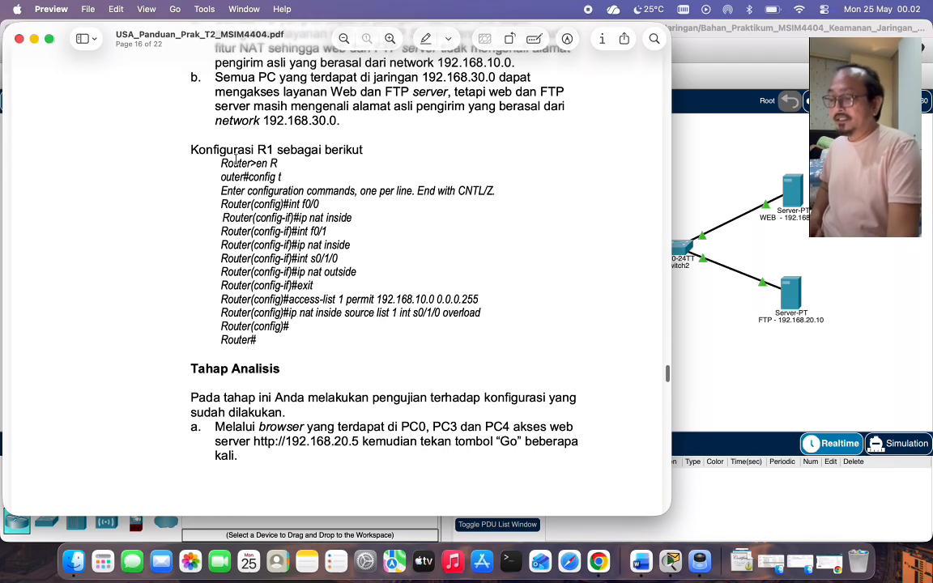
click(743, 161)
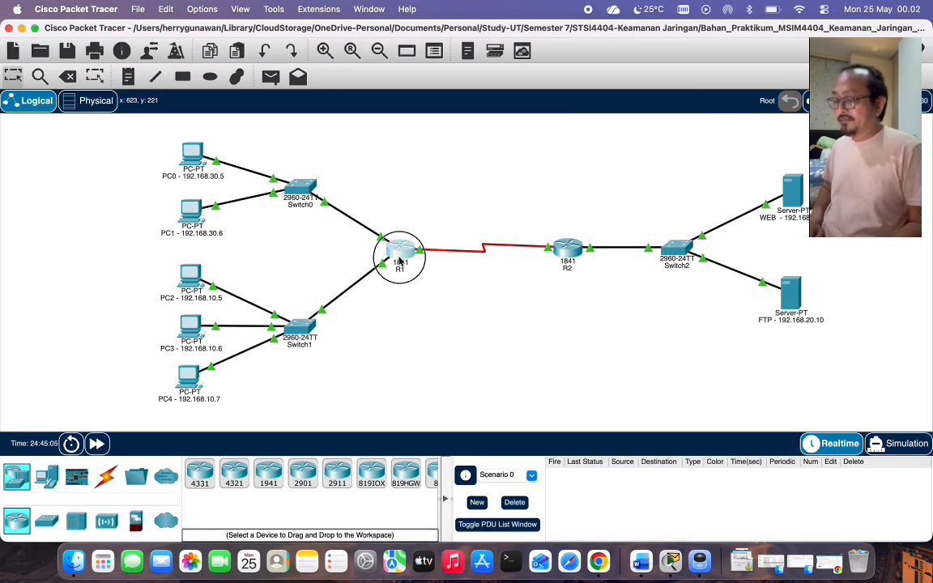
Open R1's CLI and enter privileged and global configuration mode.
click(399, 260)
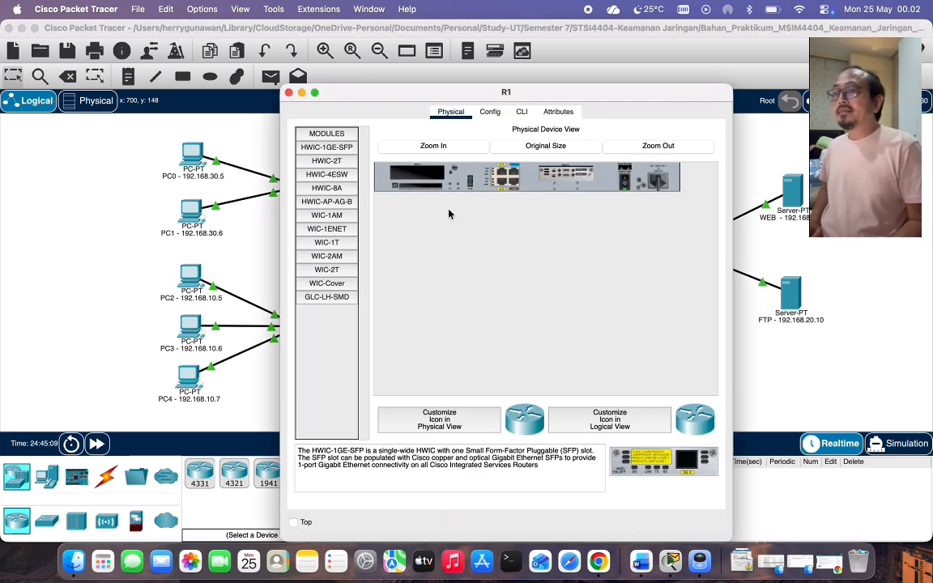
click(521, 112)
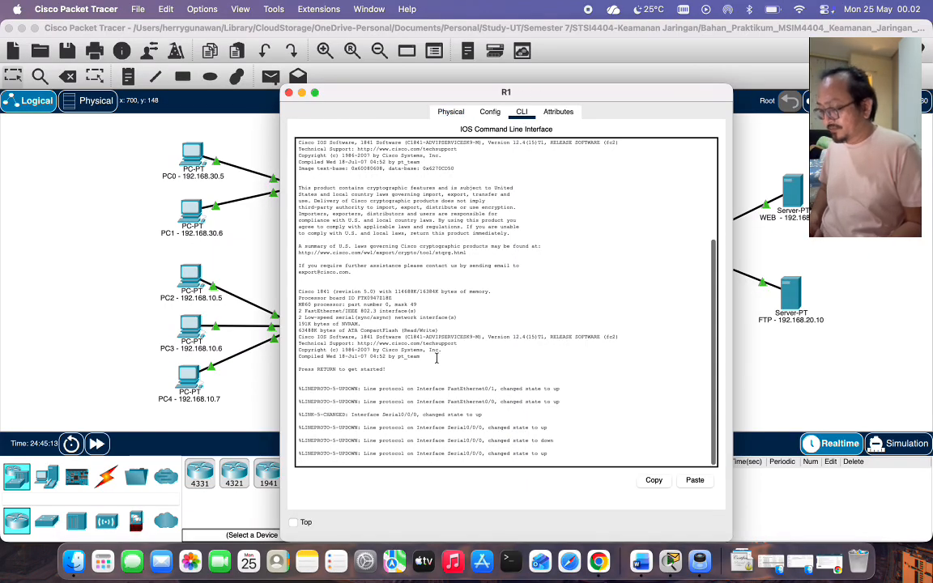
key(Return)
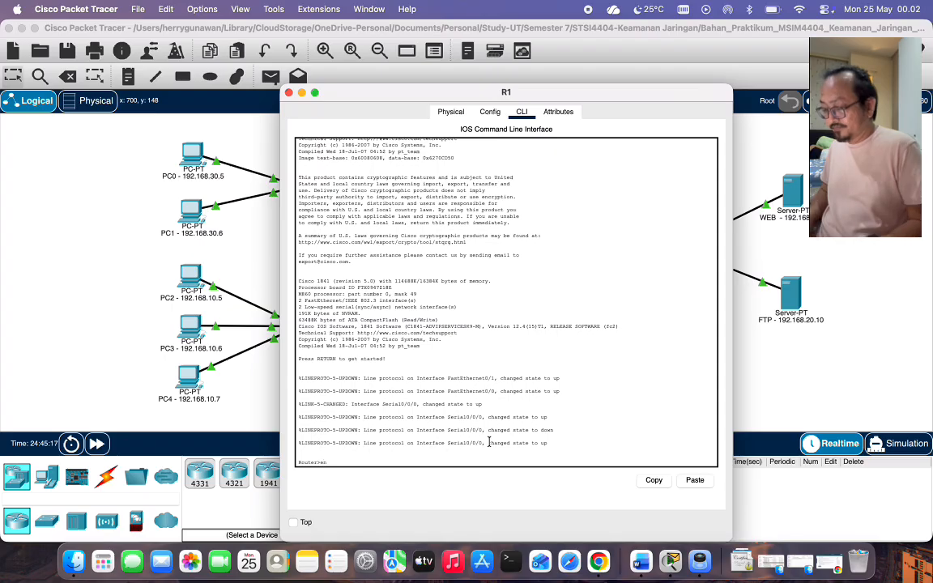
text(en)
key(Return)
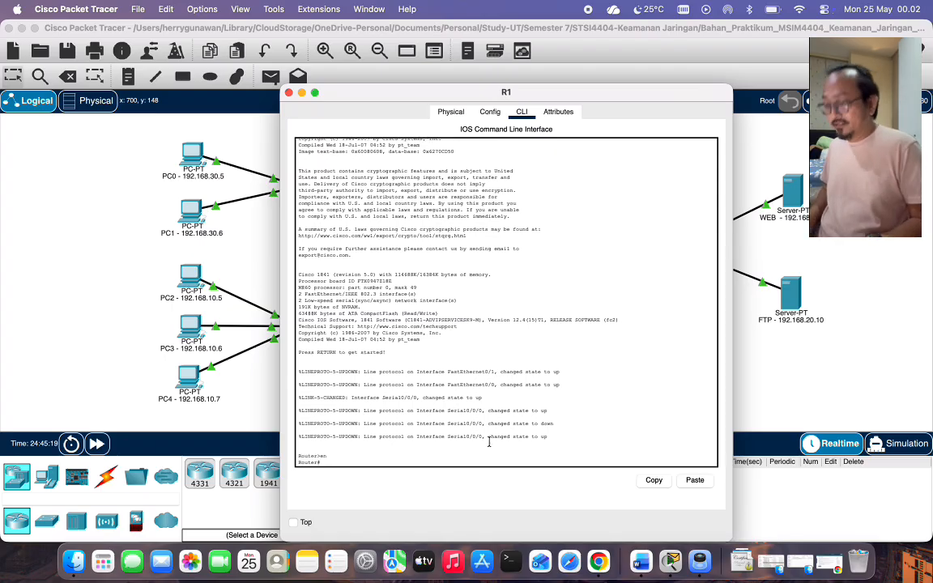
text(conf)
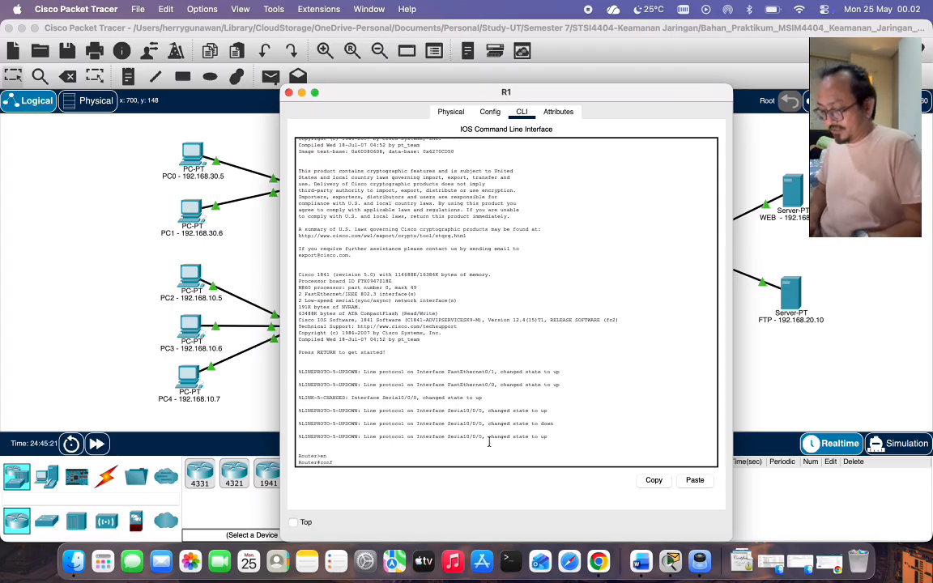
text( t)
key(Return)
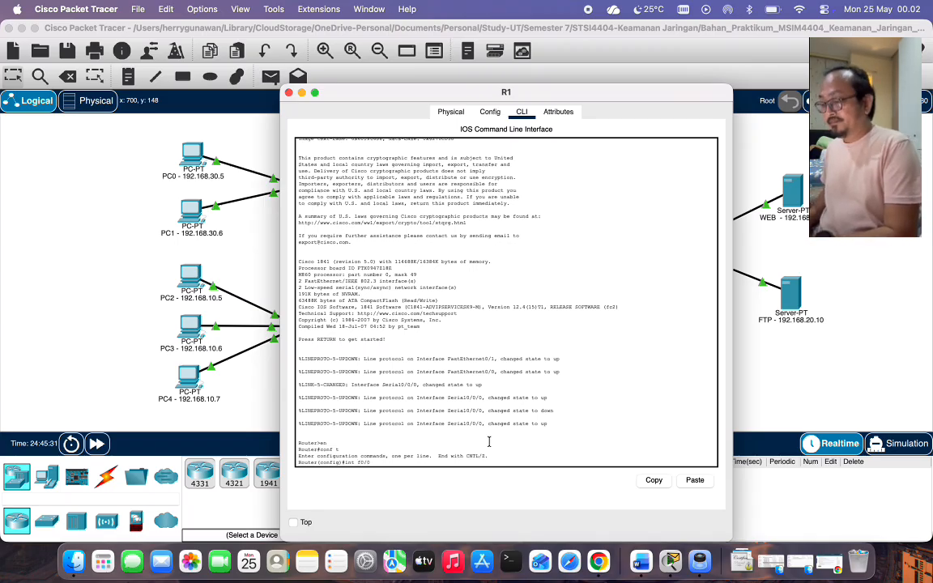
Mark interfaces f0/0 and f0/1 as NAT inside.
key(Return)
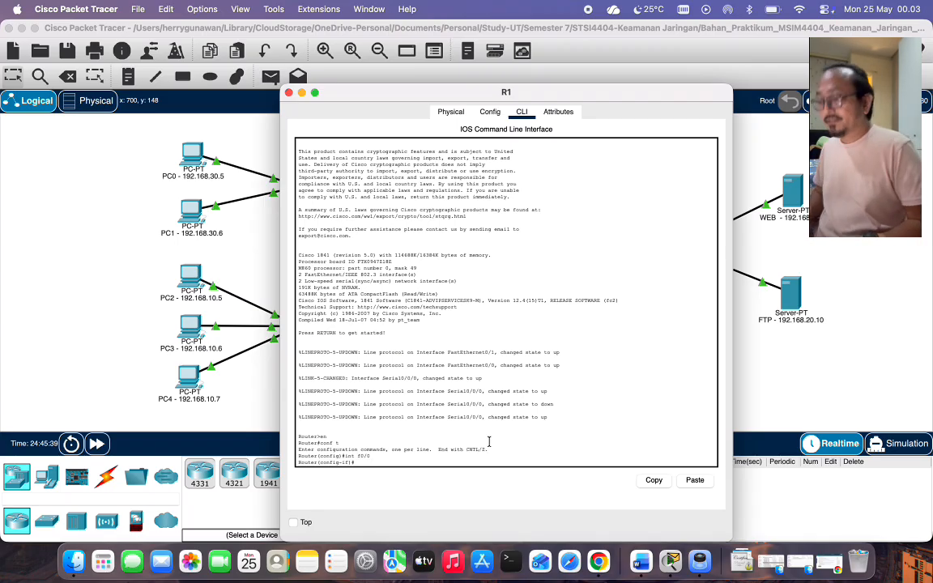
text(ip nat inside)
key(Return)
text(int f0/1)
key(Return)
text(ip nat)
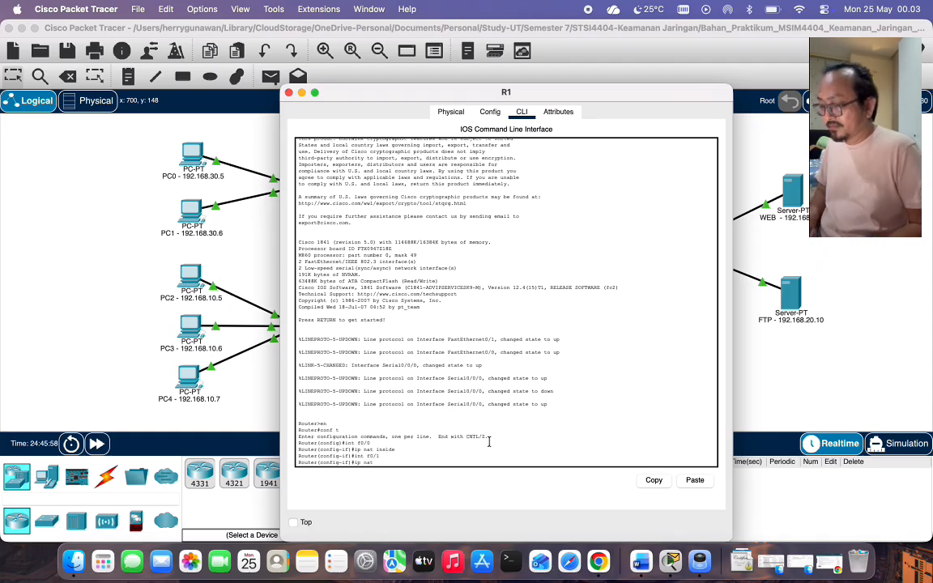
text( inside)
key(Return)
Mark the serial link as NAT outside, confirming the interface is Serial0/0/0.
text(int s0/1/0)
key(Return)
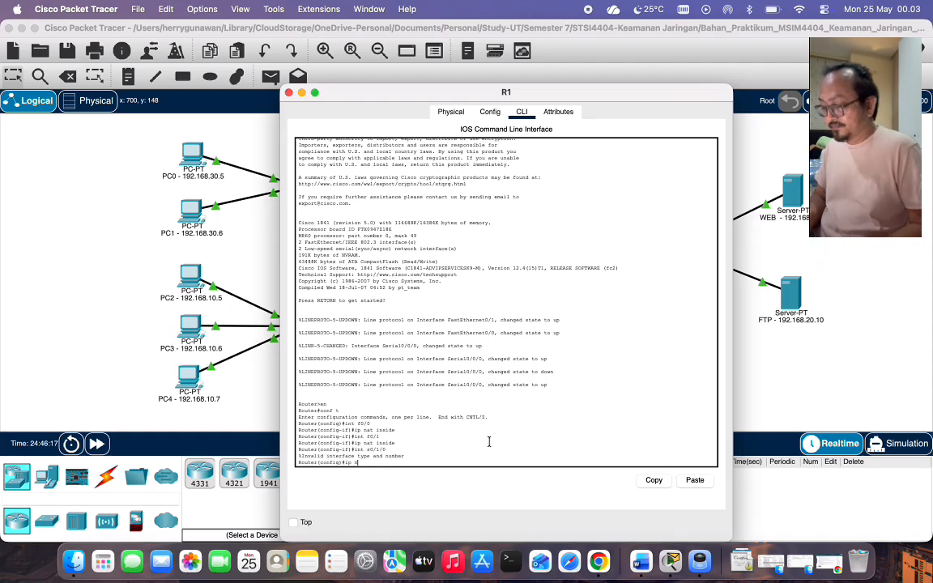
text(ip nat outside)
key(Return)
text(int)
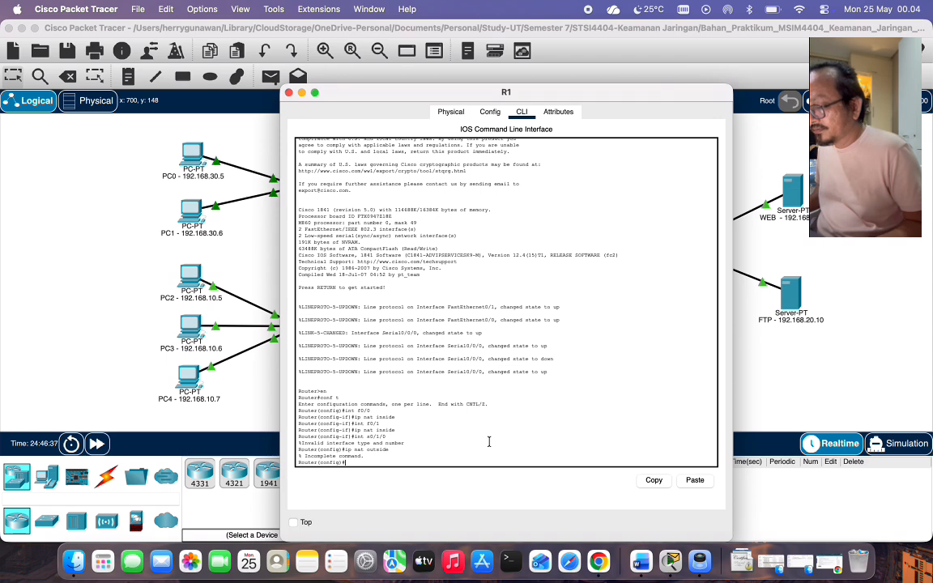
text(l0/1/0)
key(Return)
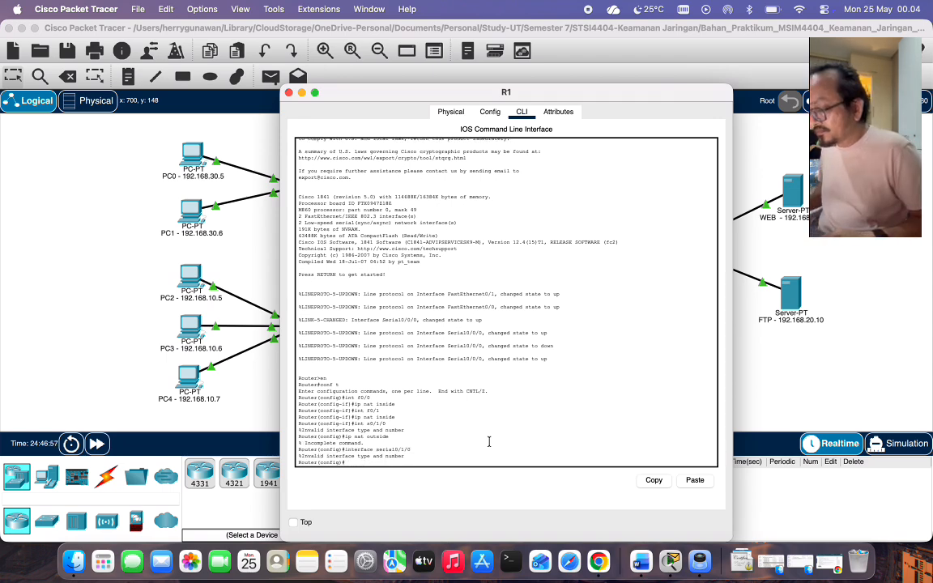
click(451, 112)
click(489, 112)
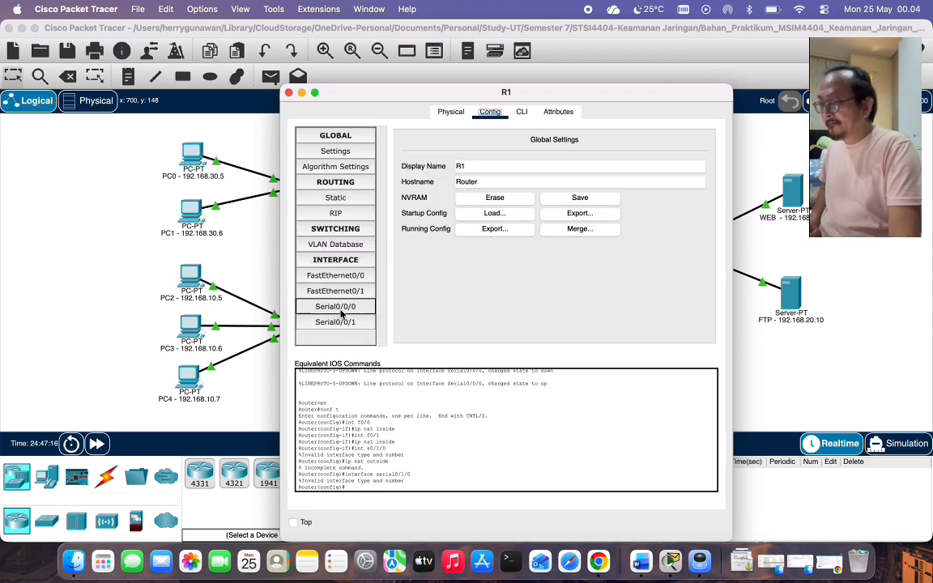
click(335, 306)
click(521, 112)
text(ip nat outside)
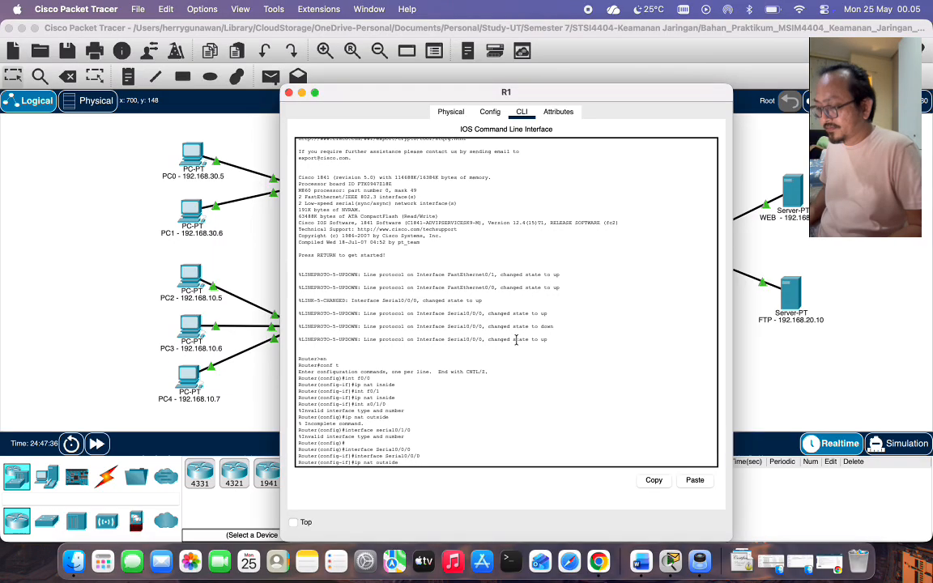
key(Return)
text(exit)
key(Return)
Add access-list 1 permit 192.168.10.0 0.0.0.255 and NAT overload on s0/0/0, then exit.
text(access-list 1 permit )
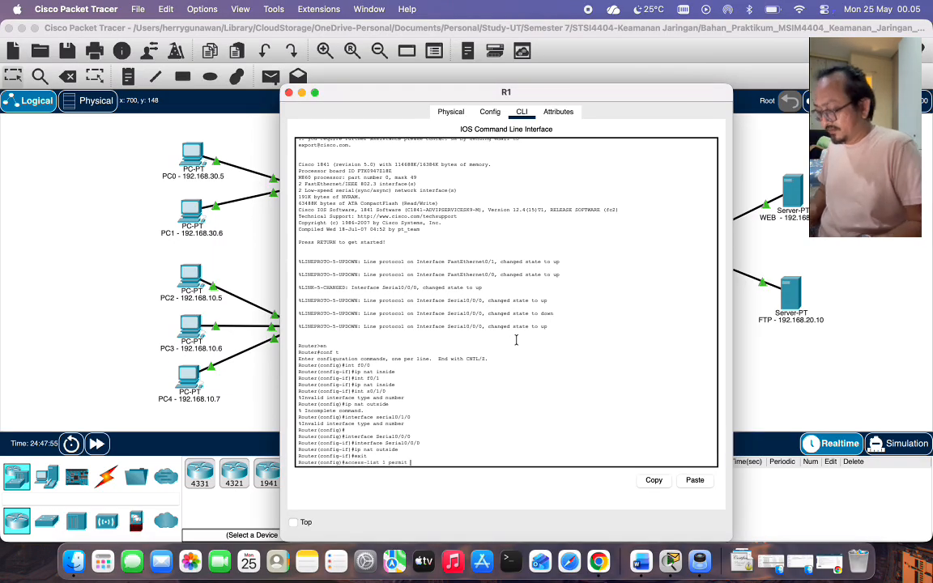
text(192.168.10.0 0.0.0.255)
key(Return)
text(ip nat inside)
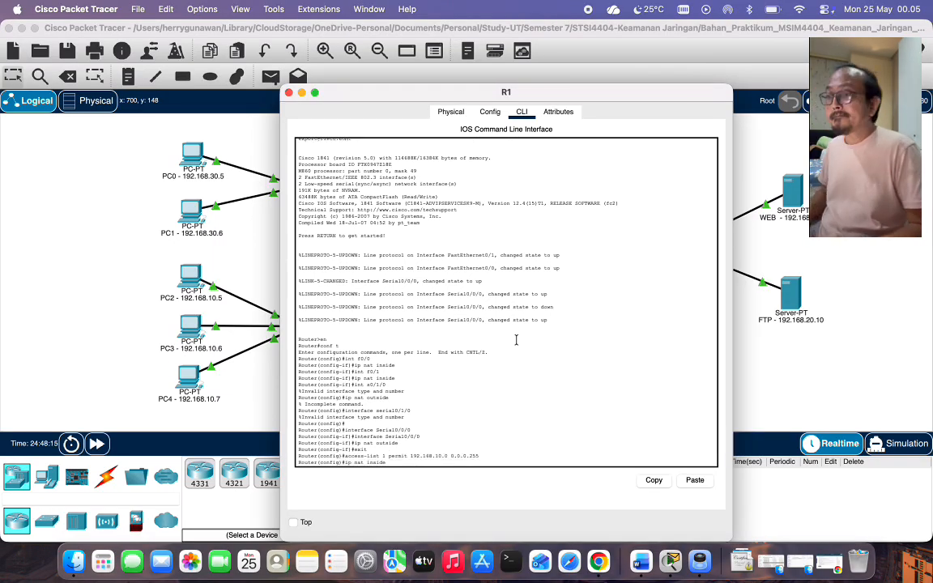
text( source list 1 ints0/0/0 overload)
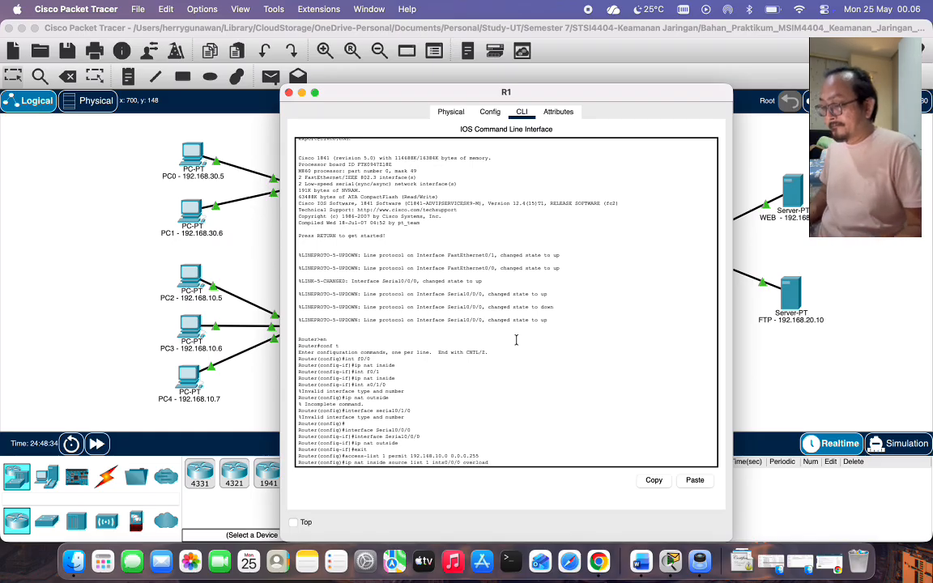
key(Return)
key(Up)
key(Left)
key(Left)
key(Left)
key(Left)
key(Left)
key(Left)
key(Left)
key(Left)
key(Left)
key(Left)
key(Left)
key(Left)
key(Left)
key(Left)
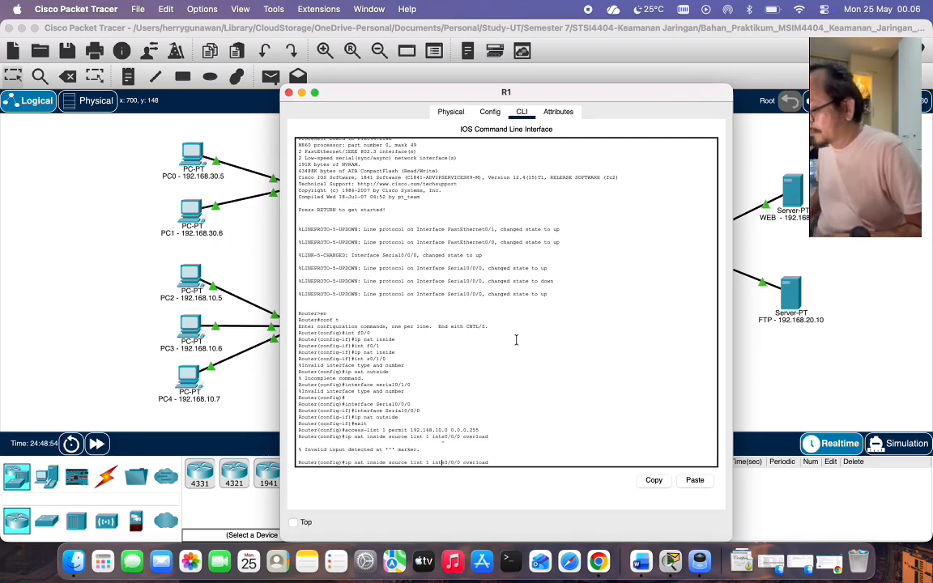
key(Return)
key(Return)
text(exit)
key(Return)
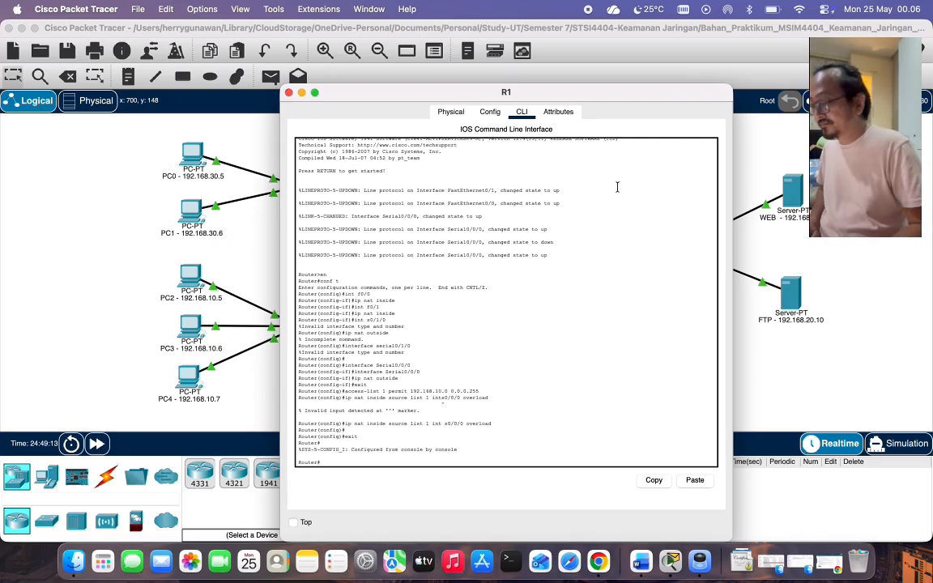
click(288, 93)
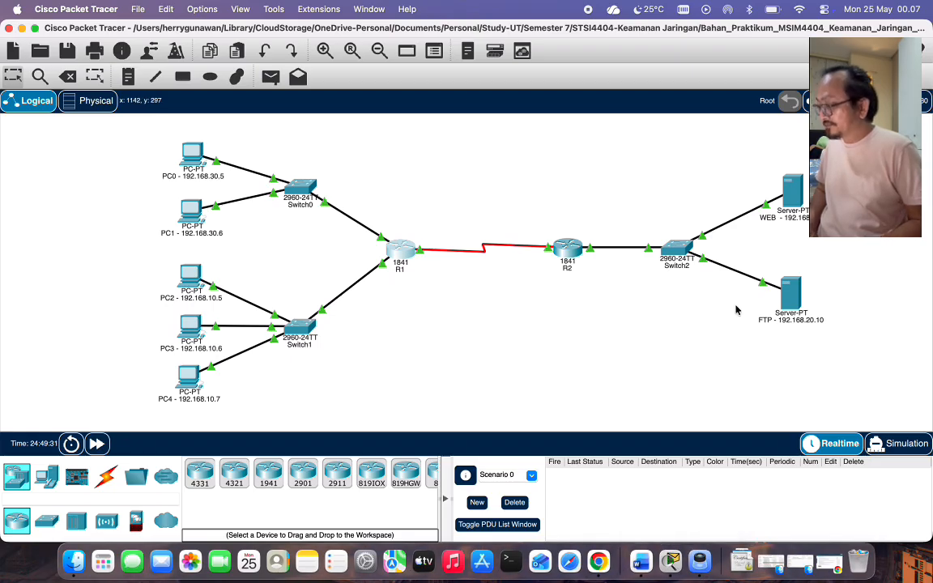
Reopen the WEB server's Command Prompt on the right and begin typing netstat.
click(798, 191)
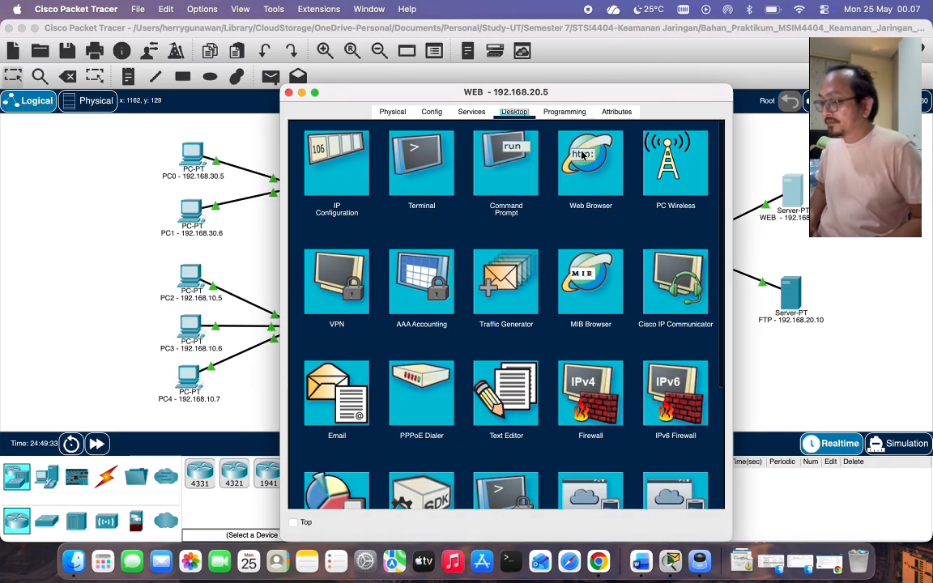
click(514, 164)
drag(550, 101, 751, 75)
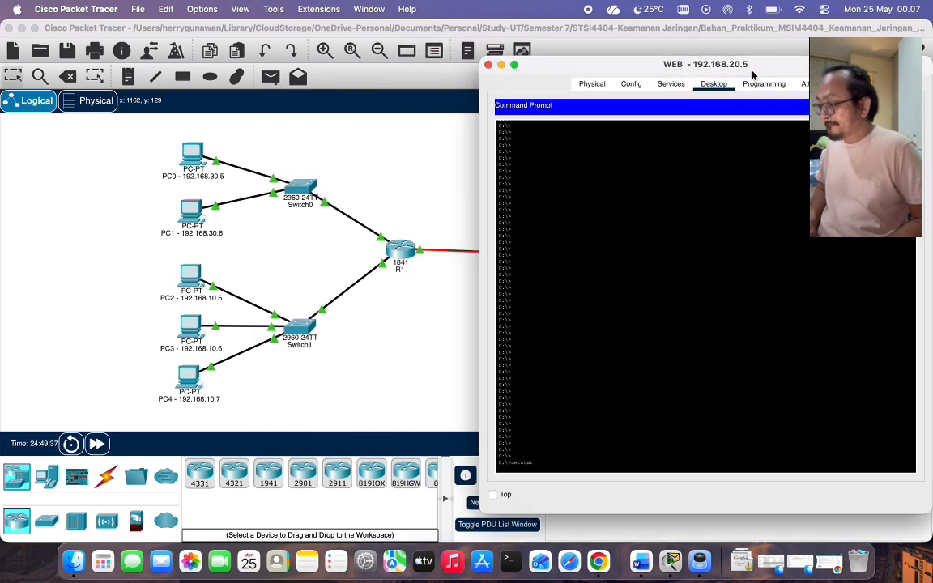
scroll(563, 424, down, 8)
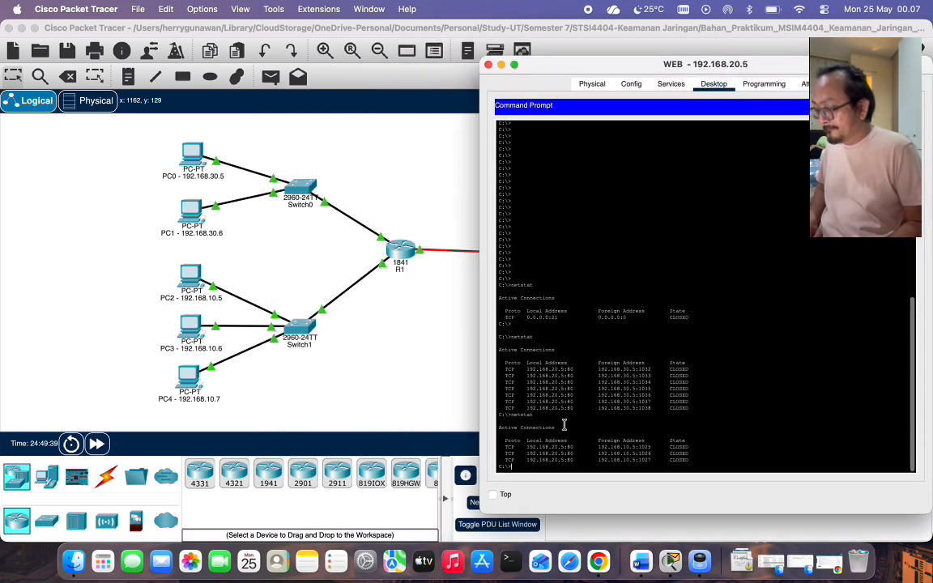
text(netstat)
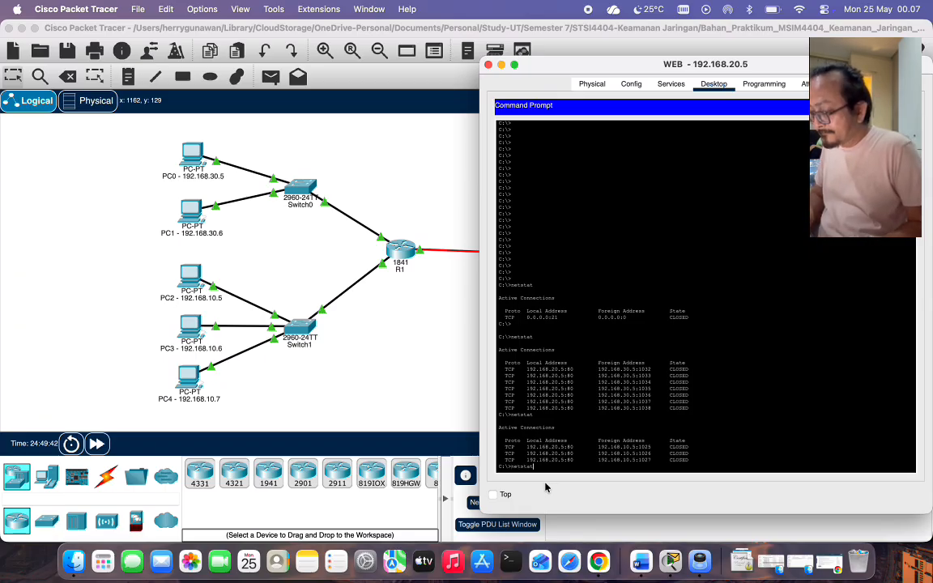
Open PC0's window on the left, keeping WEB's Command Prompt in view.
click(175, 136)
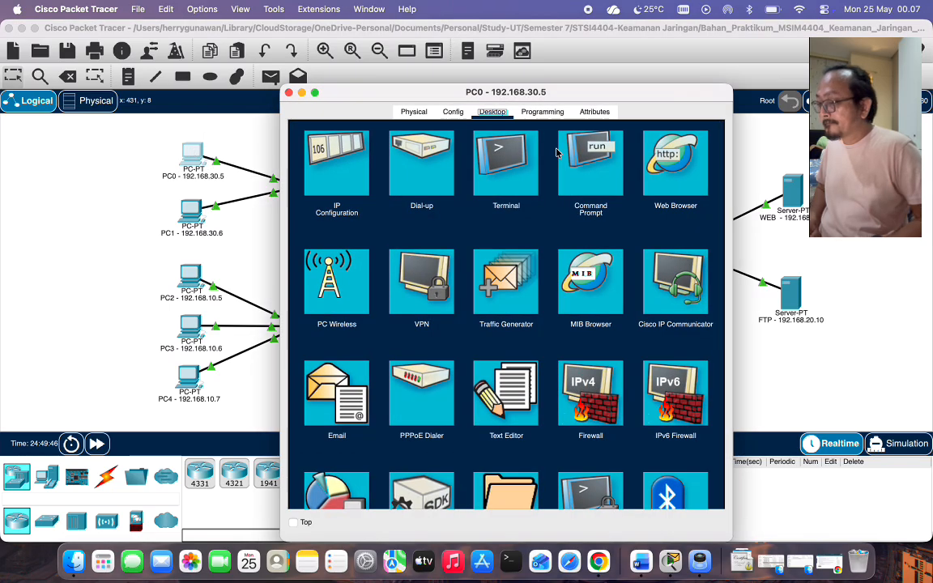
drag(526, 92, 307, 87)
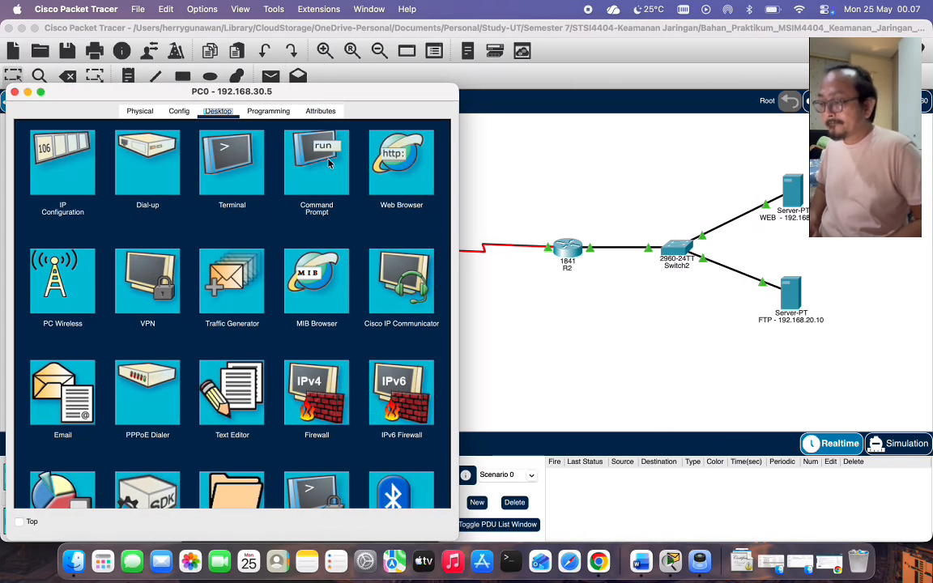
click(327, 177)
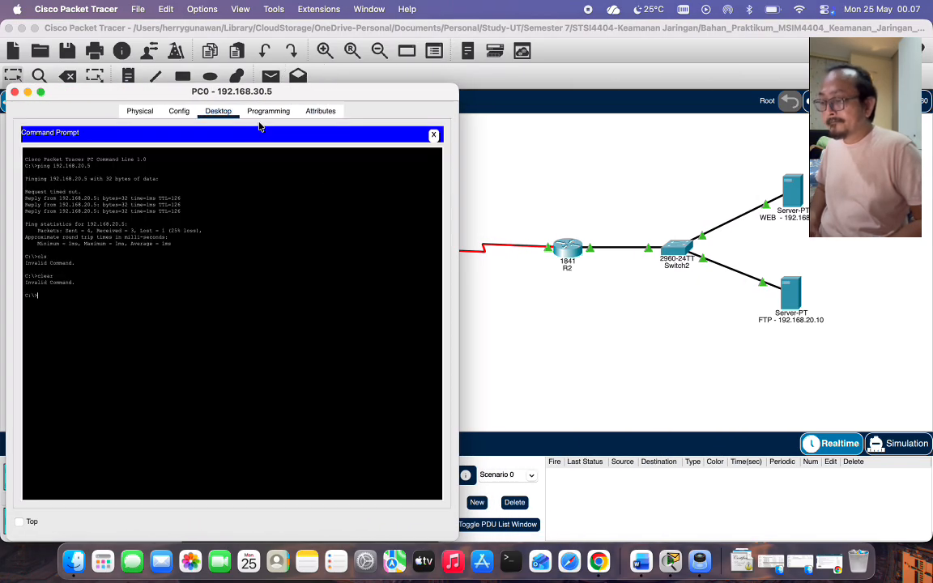
click(216, 116)
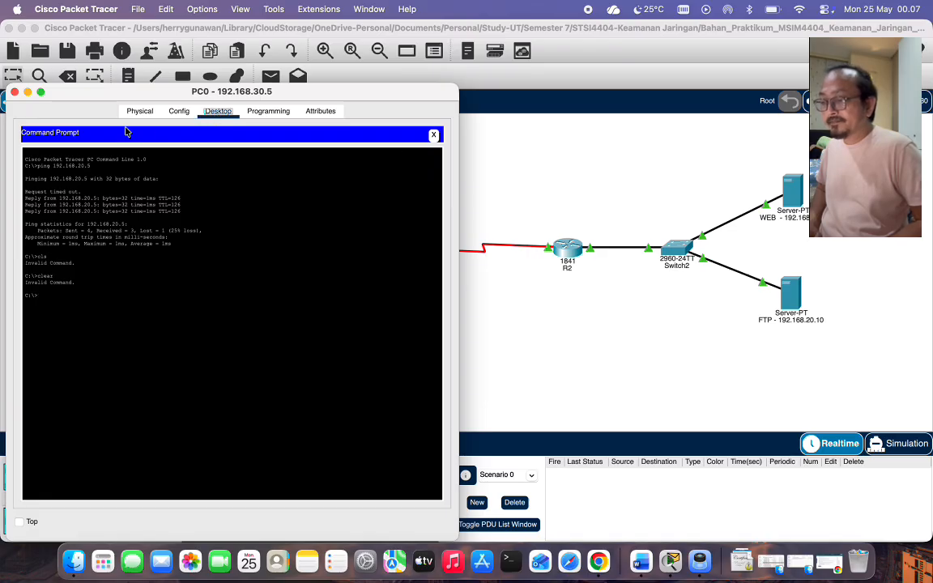
click(434, 134)
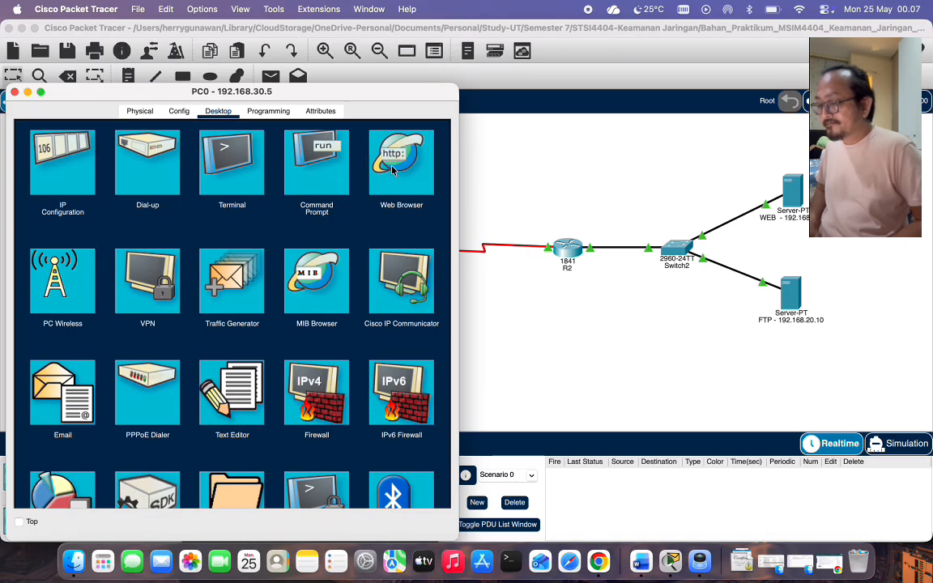
right_click(671, 564)
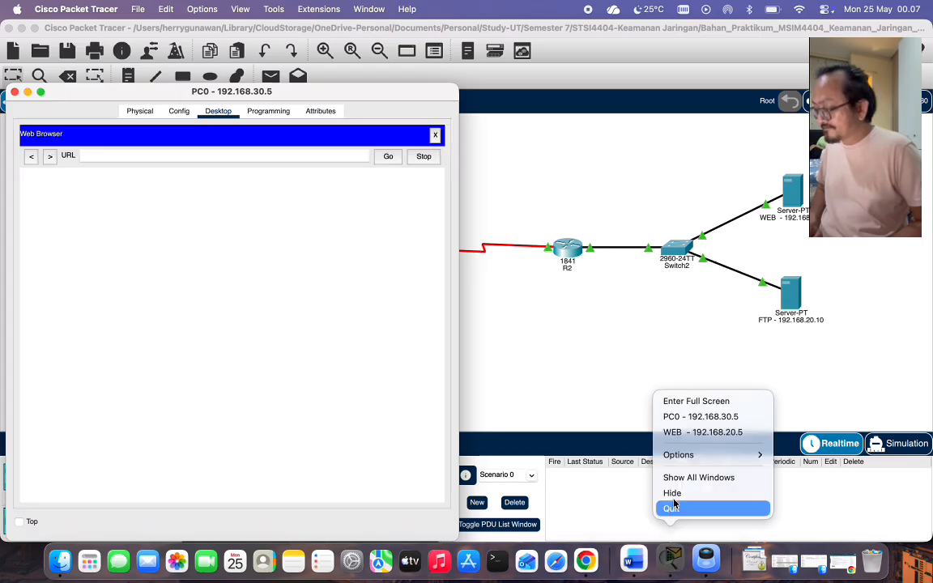
click(689, 432)
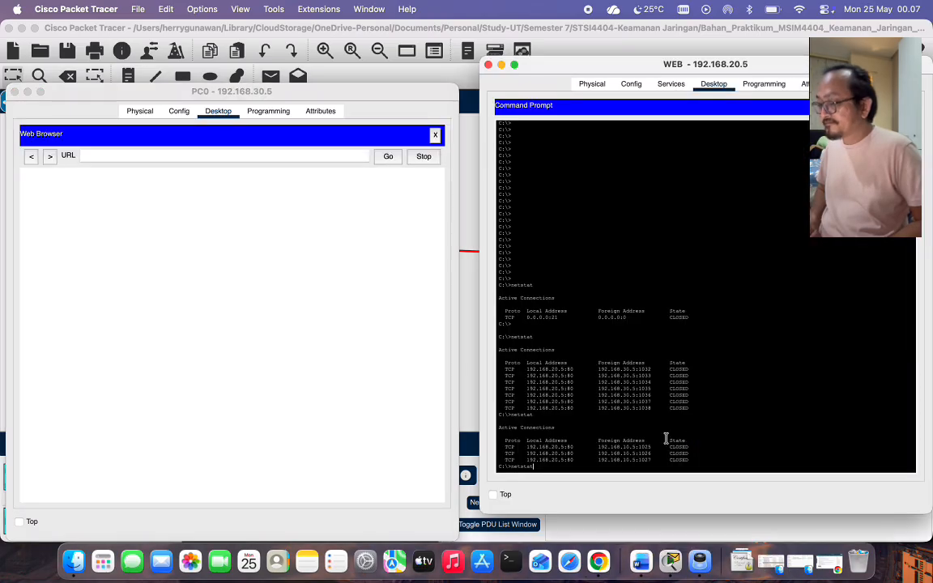
Load 192.168.20.5 in PC0's browser, run netstat on WEB, and close PC0.
click(208, 154)
text(192)
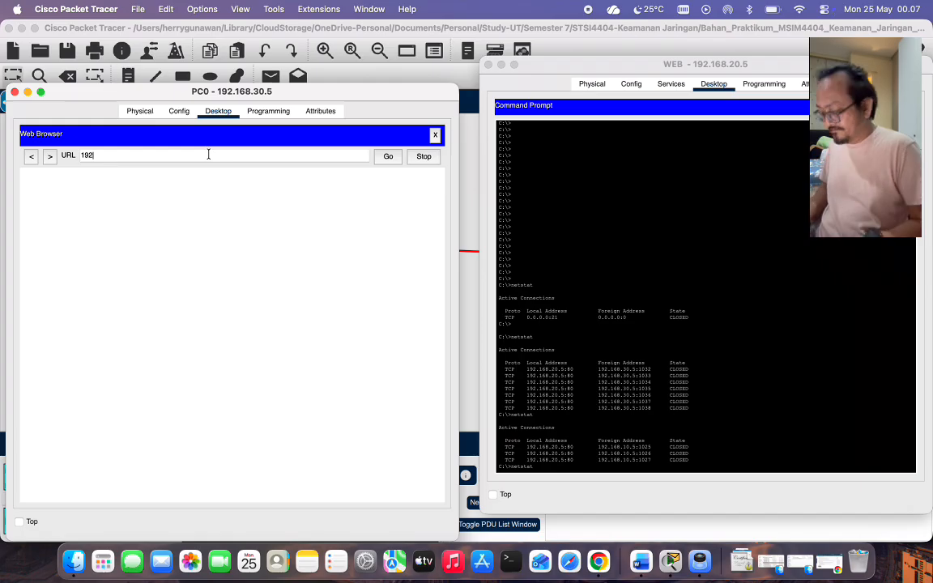
text(.168.)
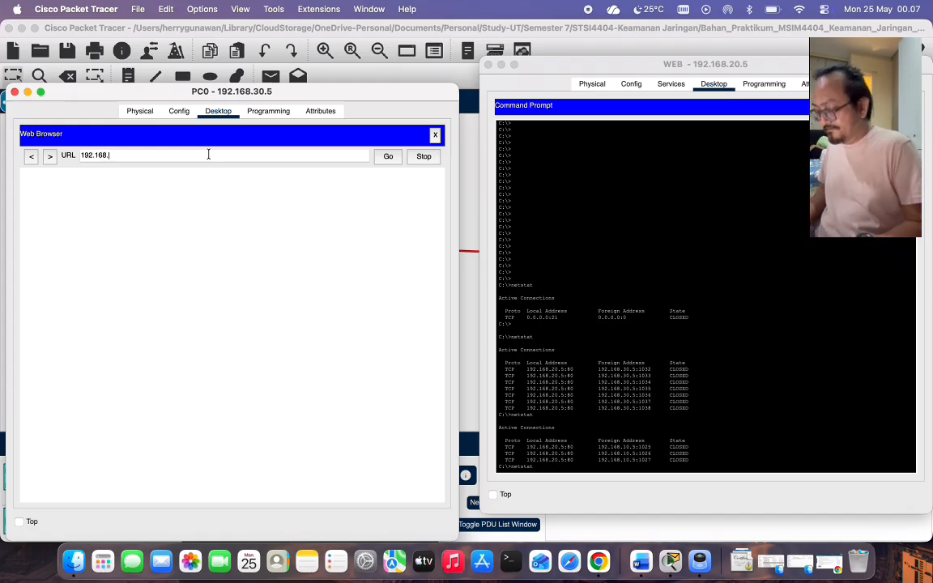
text(20.)
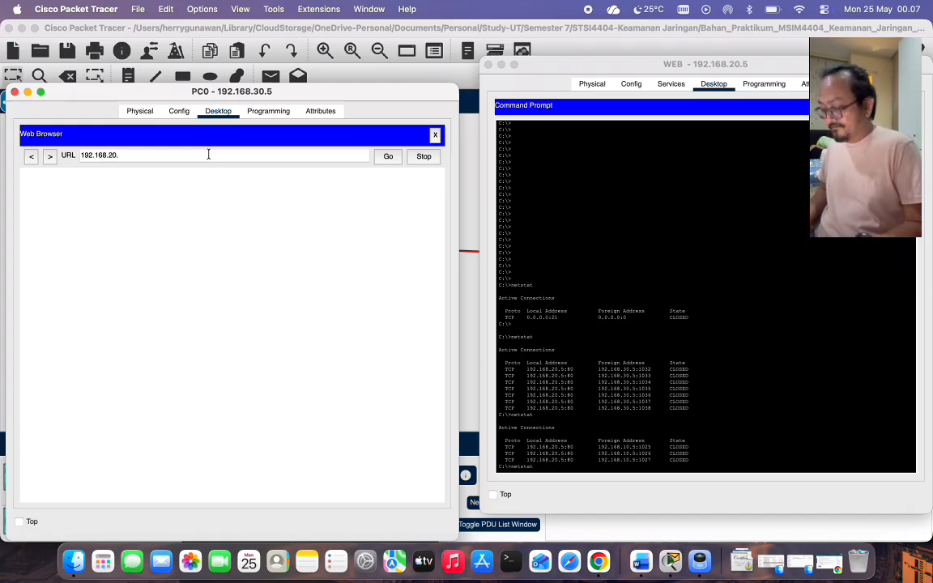
text(5)
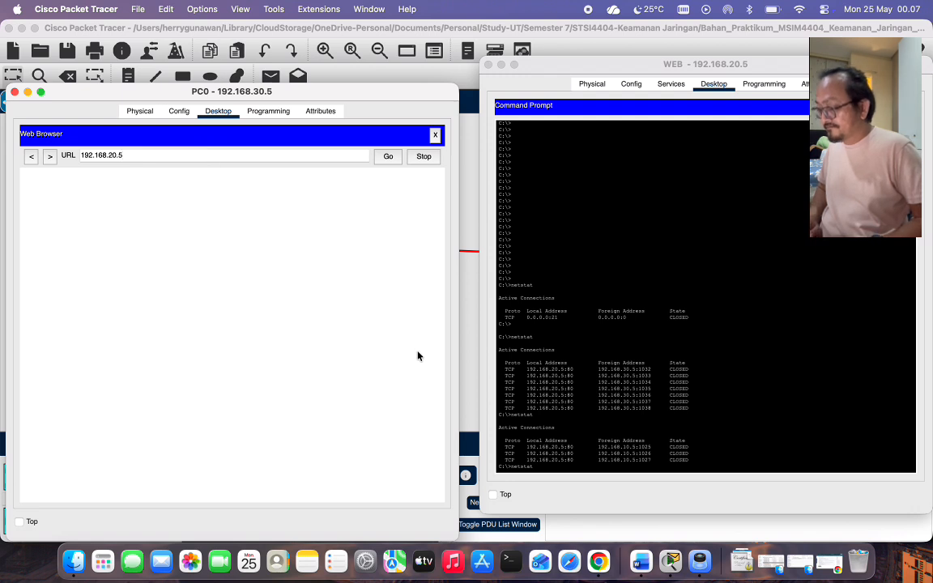
click(387, 159)
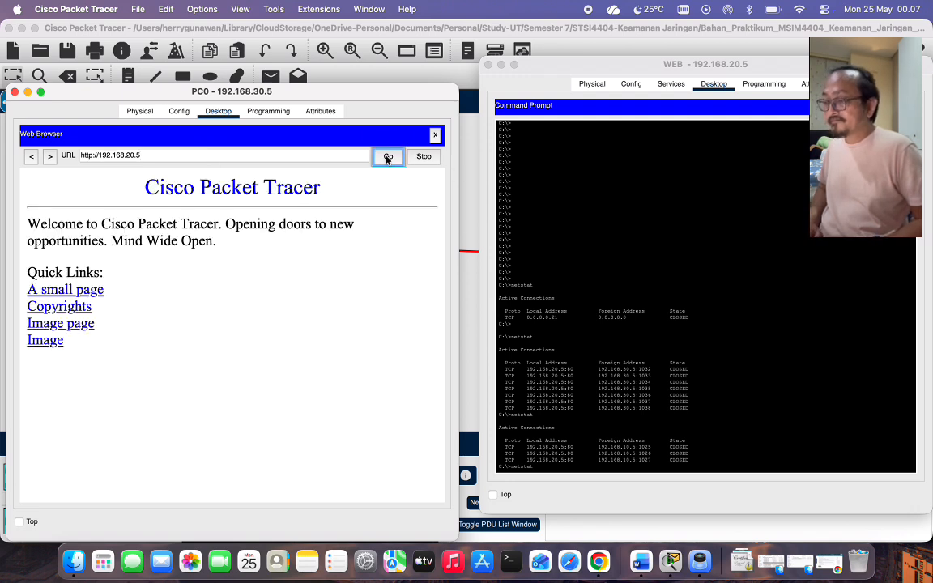
click(386, 157)
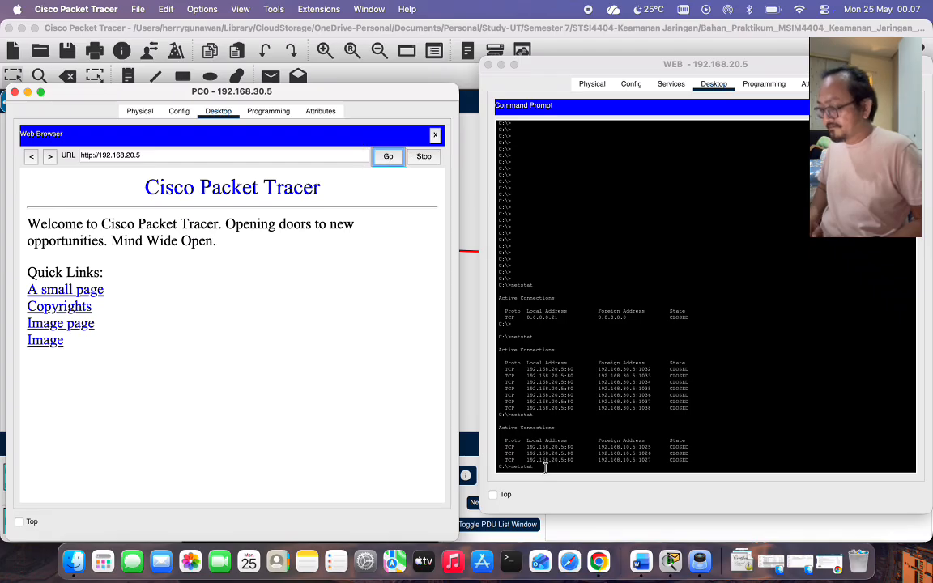
click(544, 465)
key(Return)
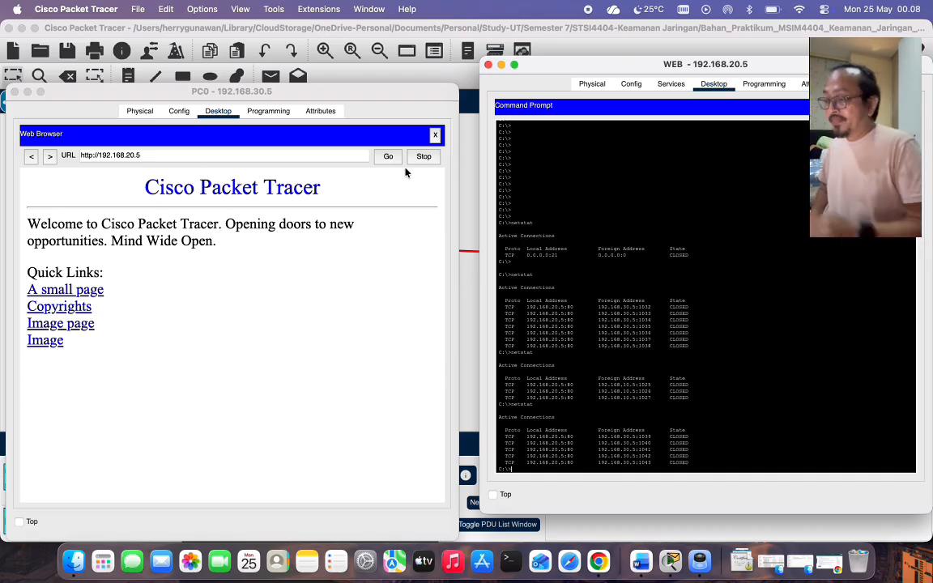
click(13, 93)
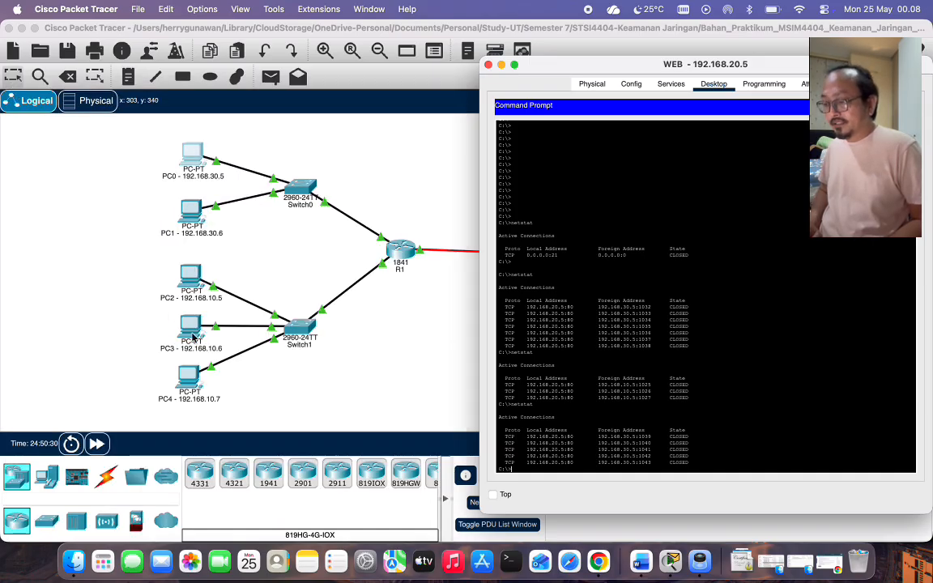
Open PC4's web browser top-left and type netstat in WEB's Command Prompt.
click(183, 375)
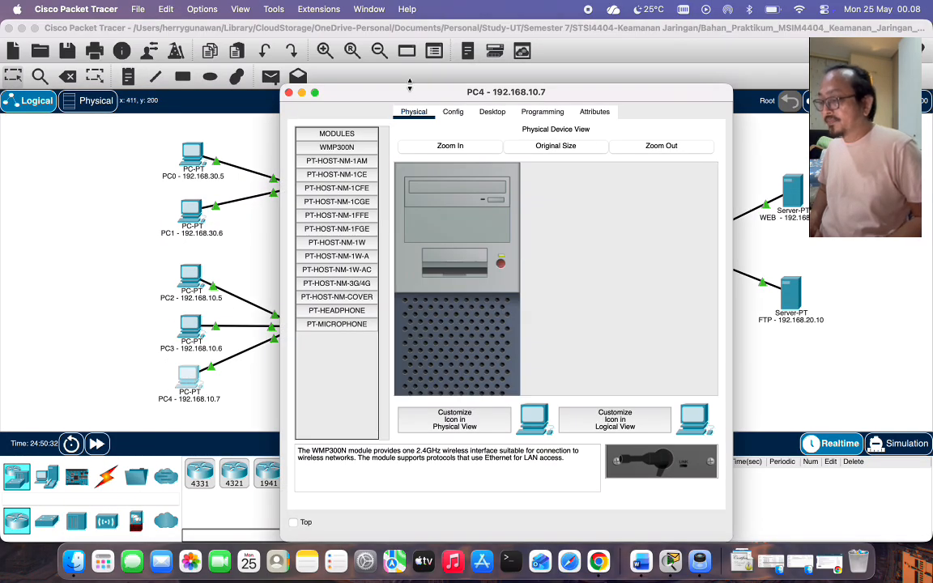
drag(405, 92, 129, 52)
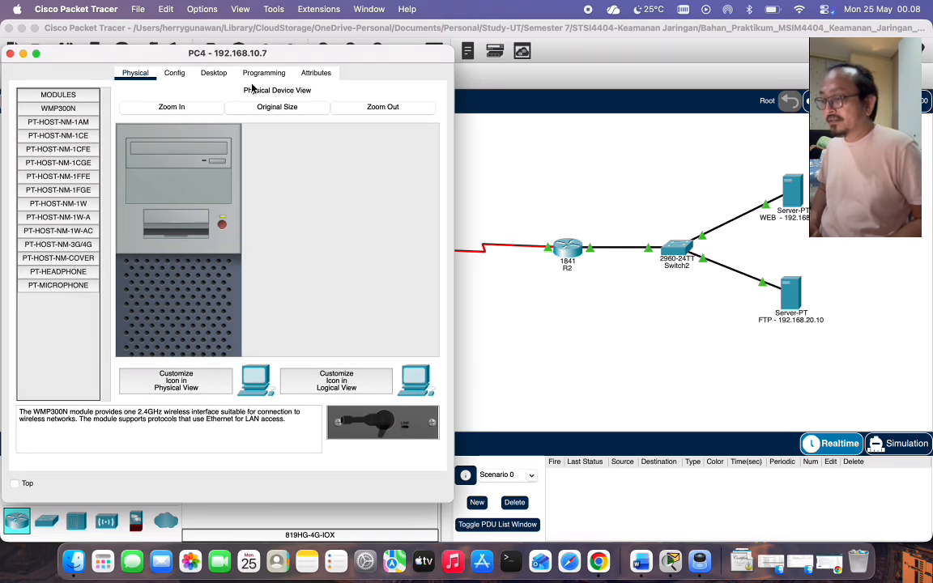
click(213, 72)
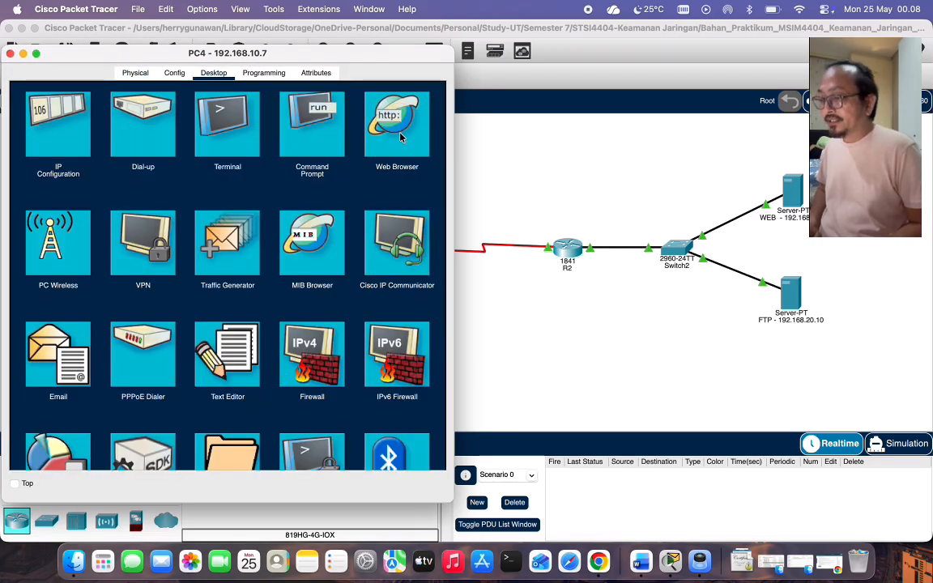
click(366, 123)
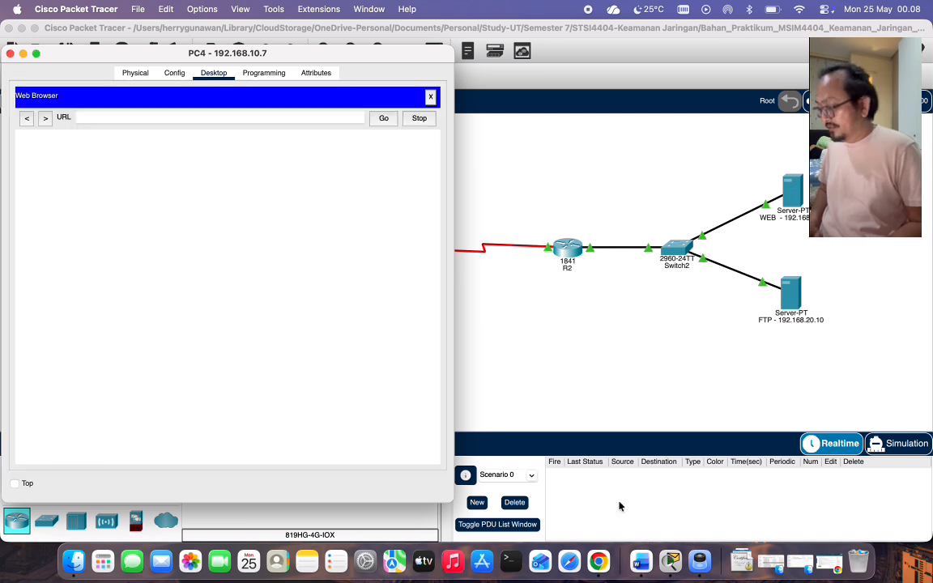
right_click(670, 559)
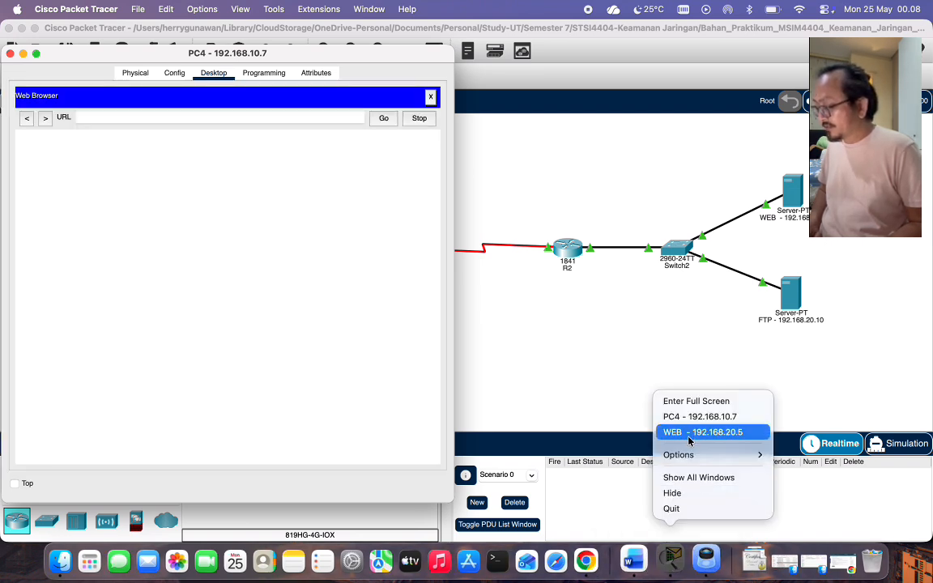
click(689, 432)
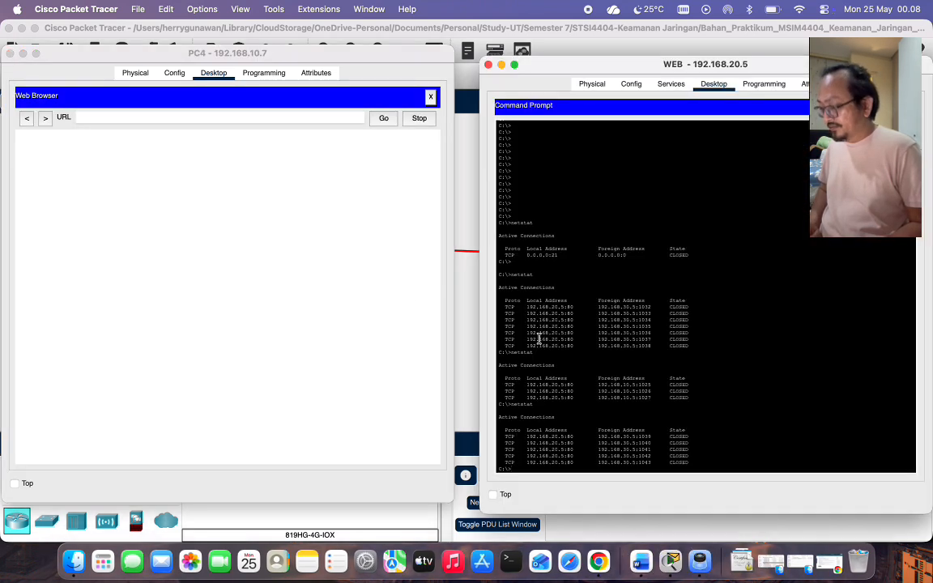
text(netstat)
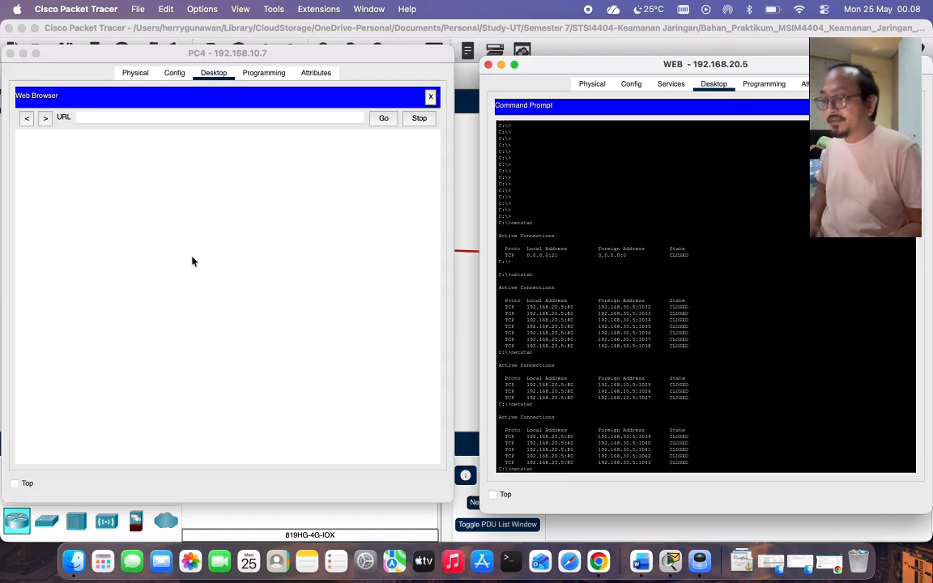
Load 192.168.20.5 in PC4's web browser.
click(128, 117)
text(192)
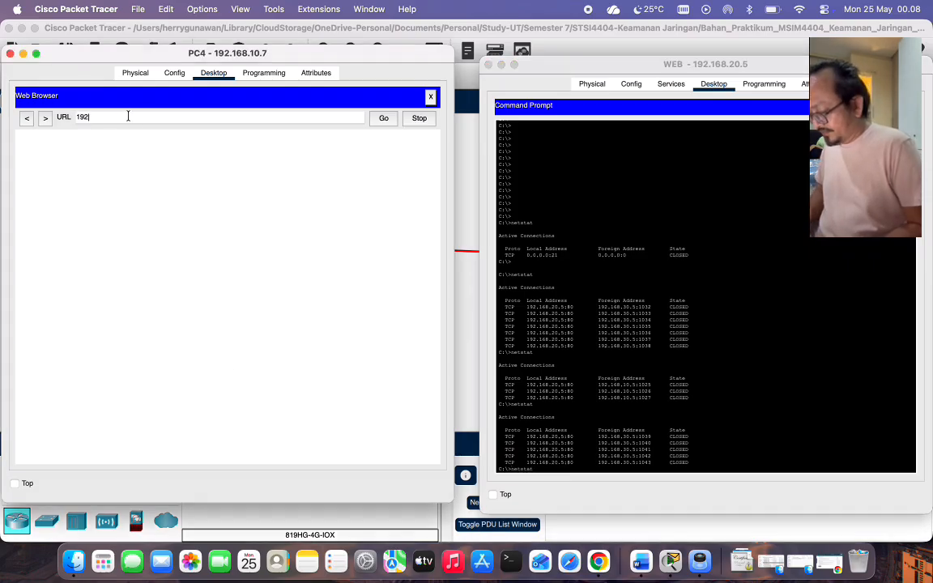
text(.168)
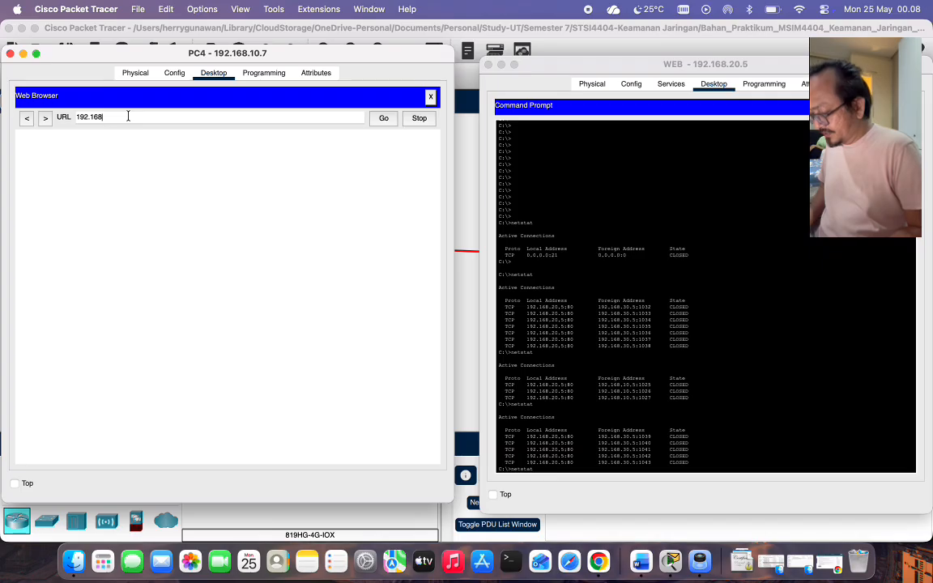
text(.20)
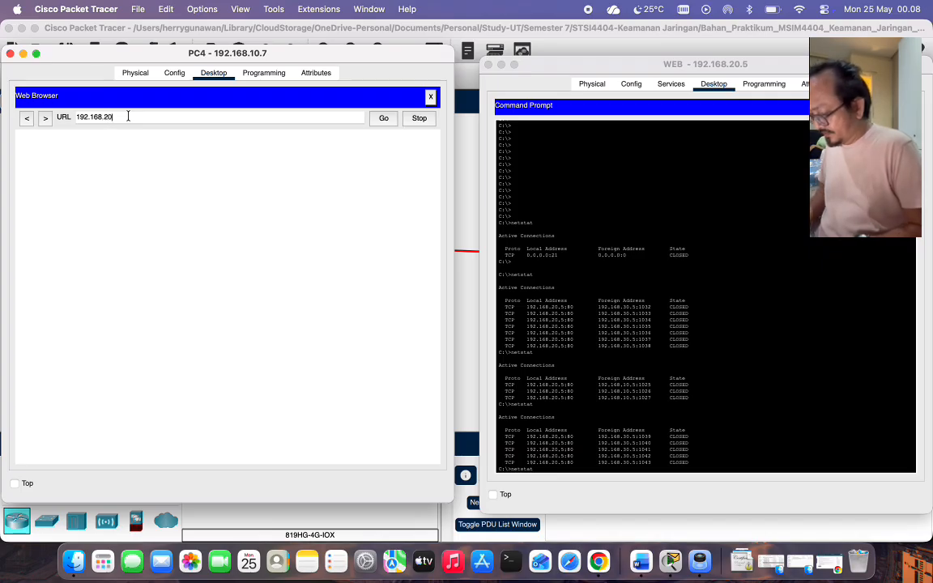
text(.5)
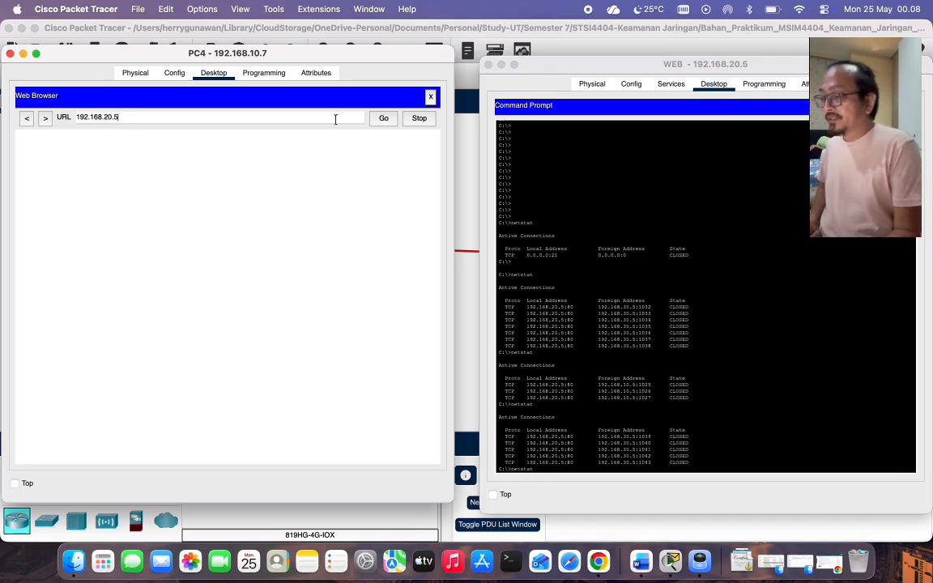
click(382, 122)
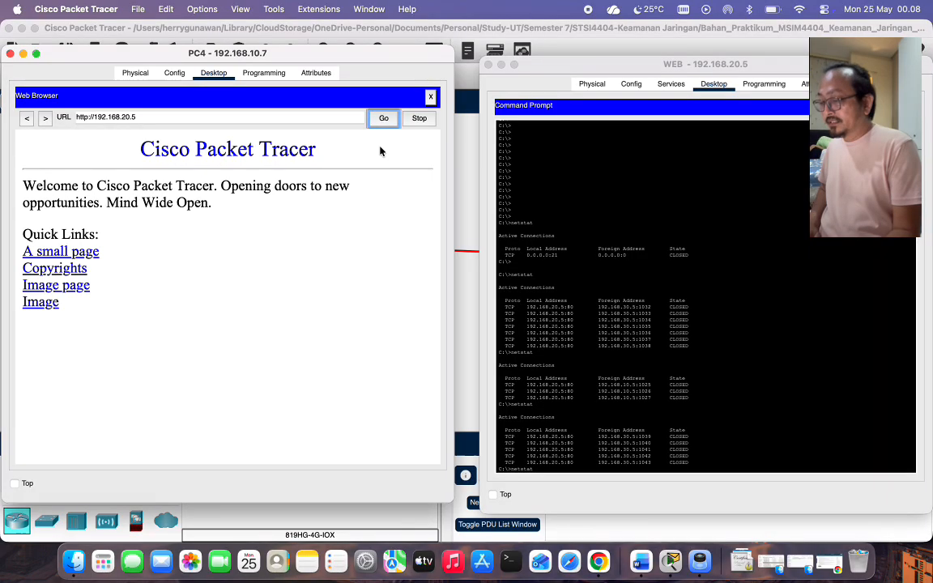
click(383, 120)
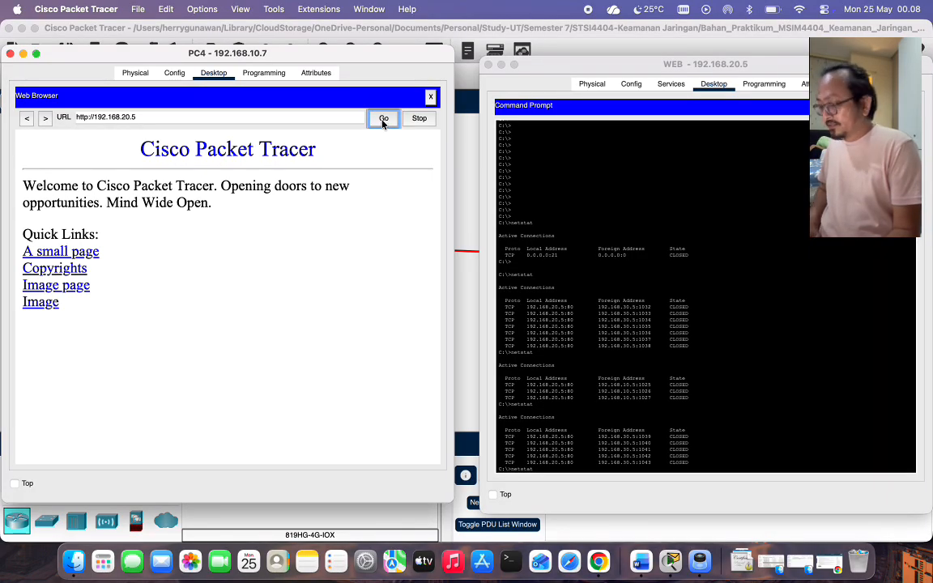
Rerun netstat on the WEB server, then close the WEB server and PC4 windows.
click(558, 462)
key(Return)
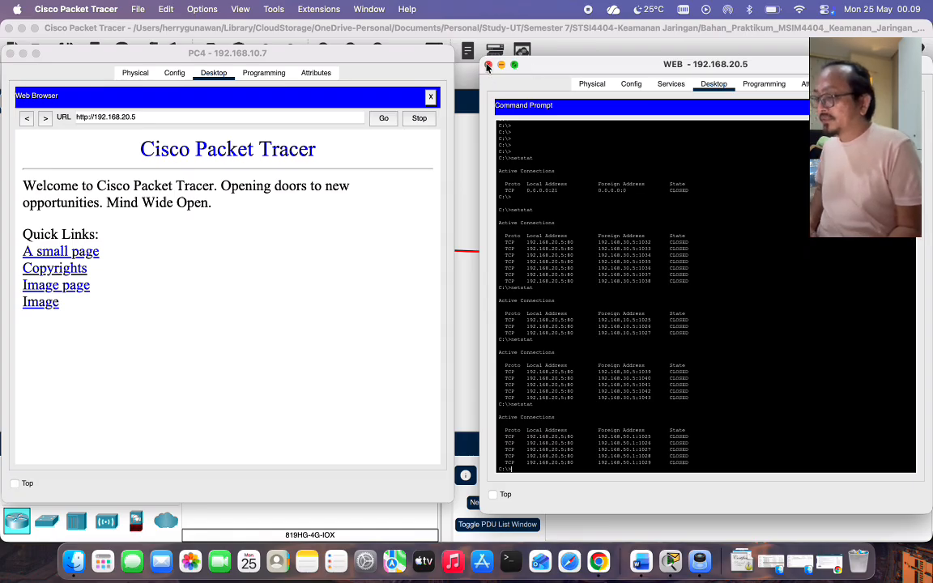
click(487, 64)
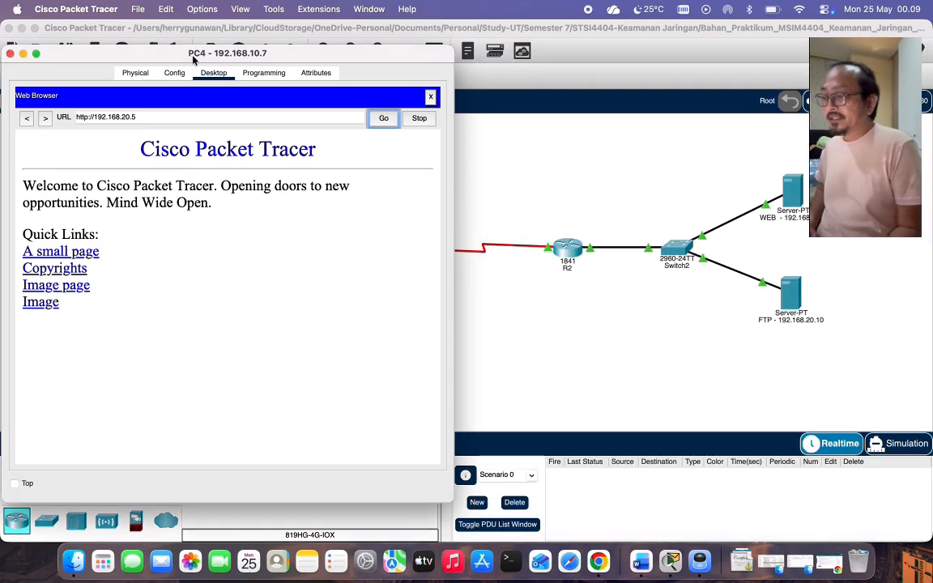
click(9, 53)
Place the FTP server and PC1 command prompts side by side, recalling netstat on the server.
click(792, 290)
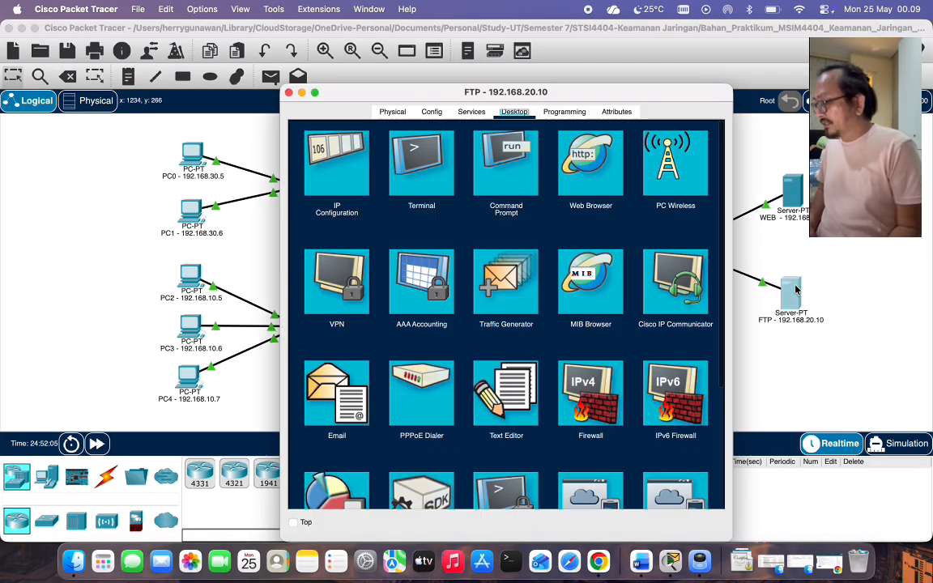
click(478, 160)
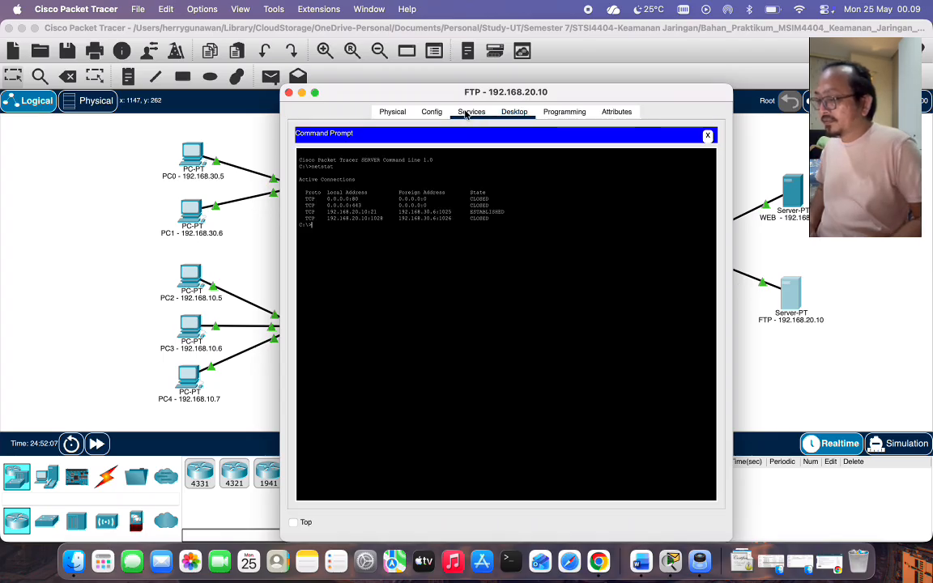
drag(456, 94, 652, 92)
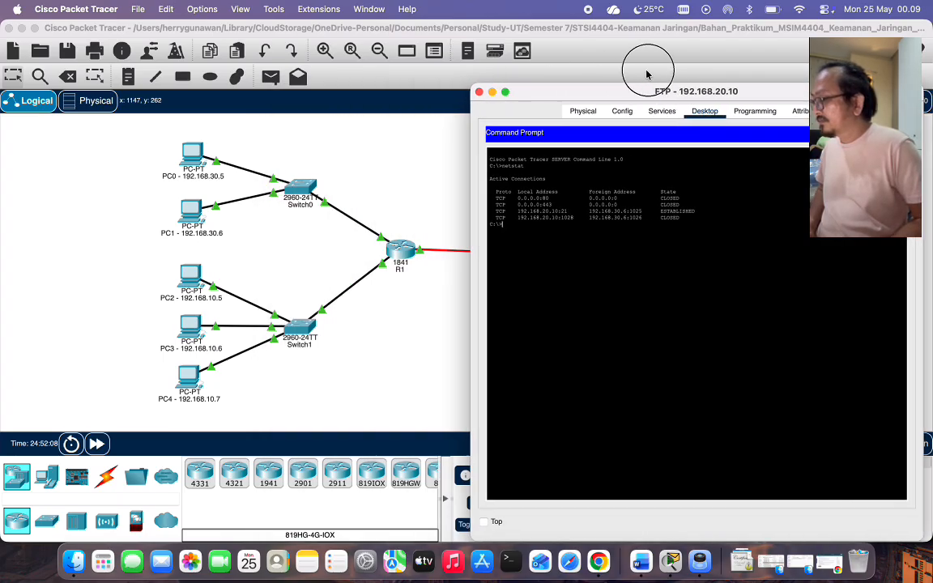
click(185, 215)
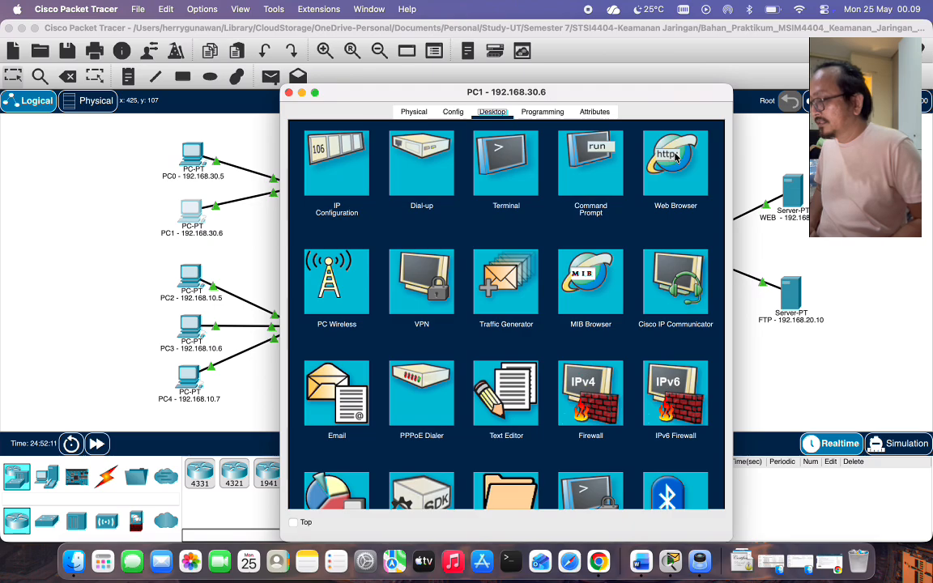
click(583, 158)
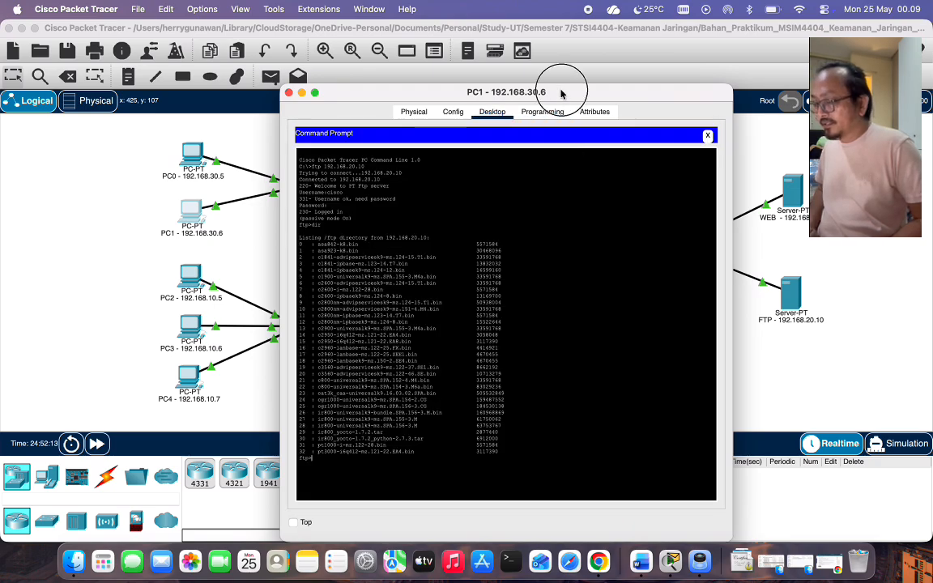
drag(561, 94, 282, 92)
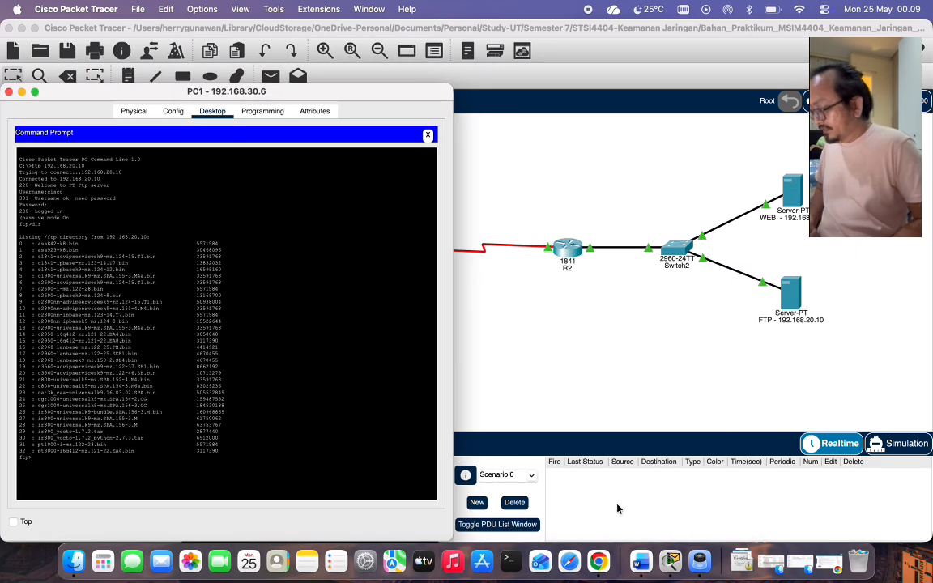
right_click(670, 558)
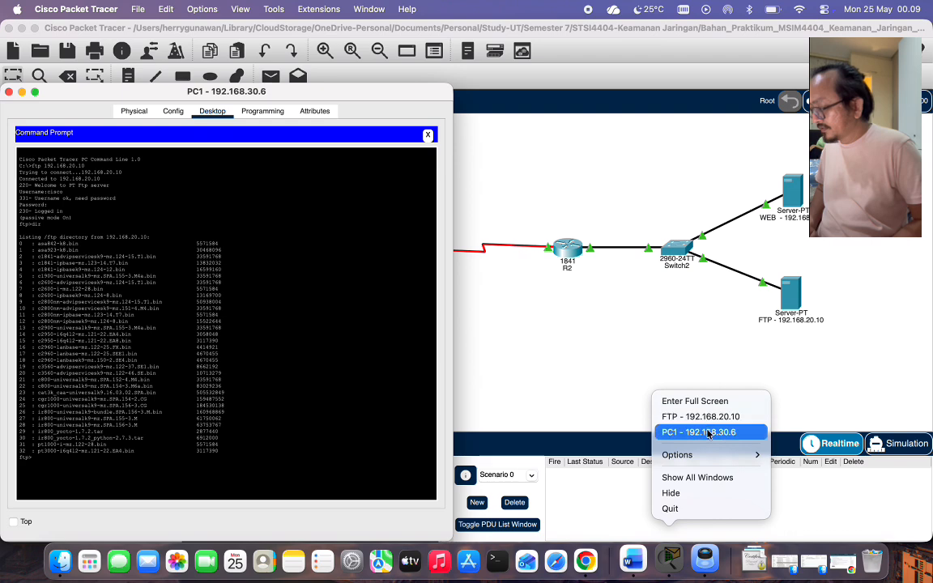
click(701, 416)
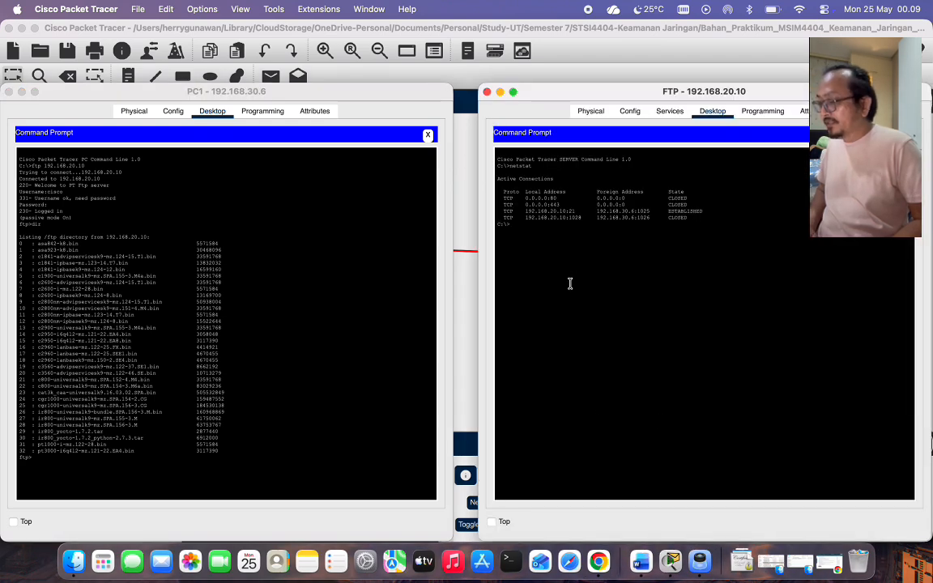
key(Up)
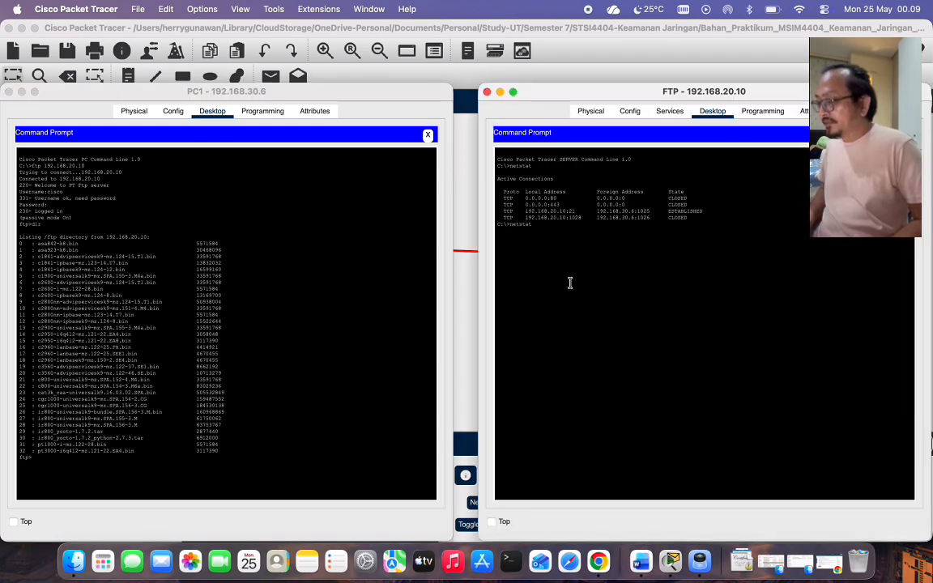
End PC1's existing FTP session using end, exit and quit.
click(185, 411)
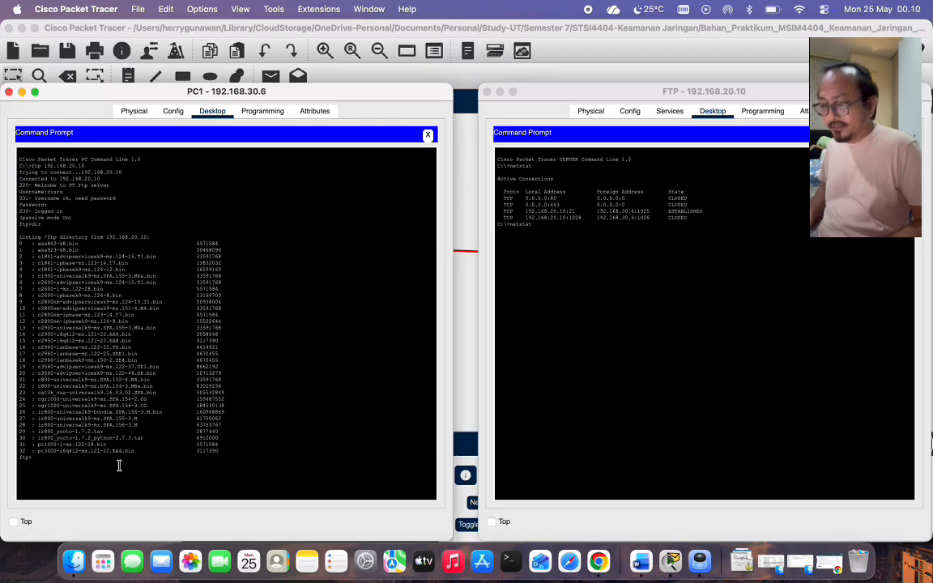
key(Return)
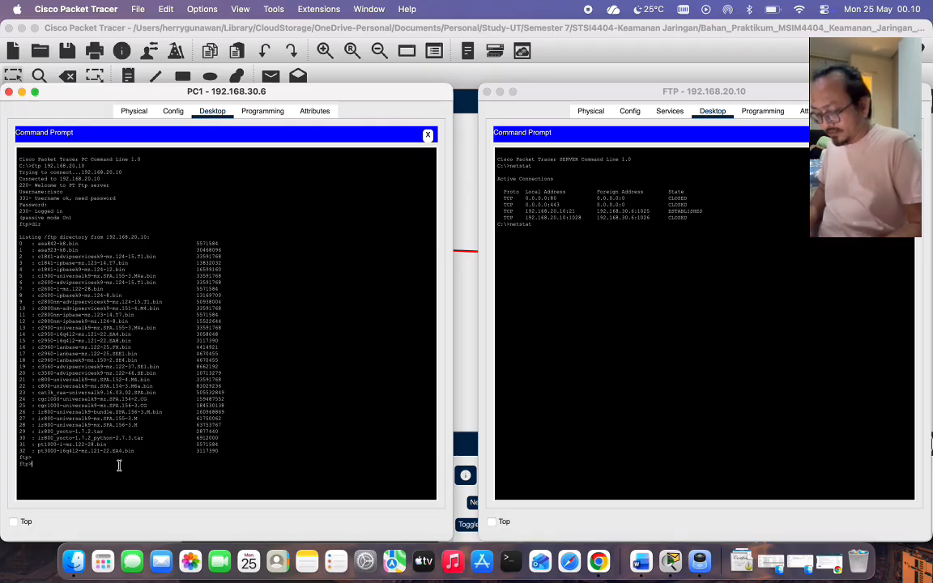
text(g)
text(nd)
key(Return)
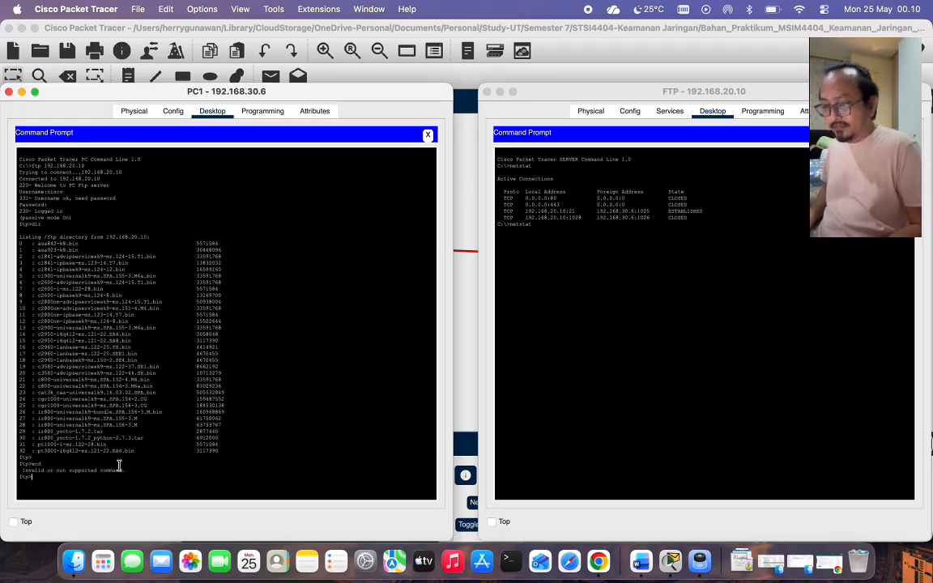
text(ex)
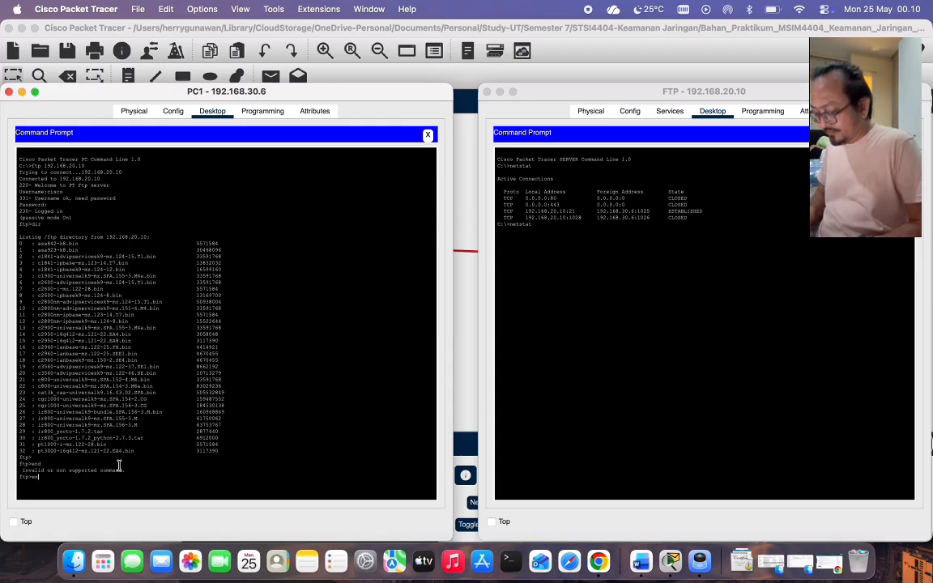
text(it)
key(Return)
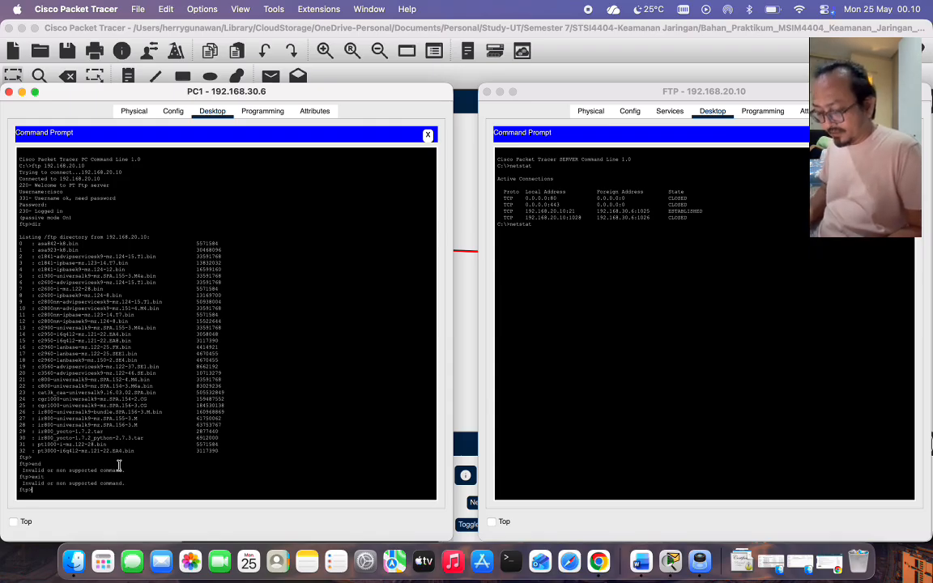
text(quit)
key(Return)
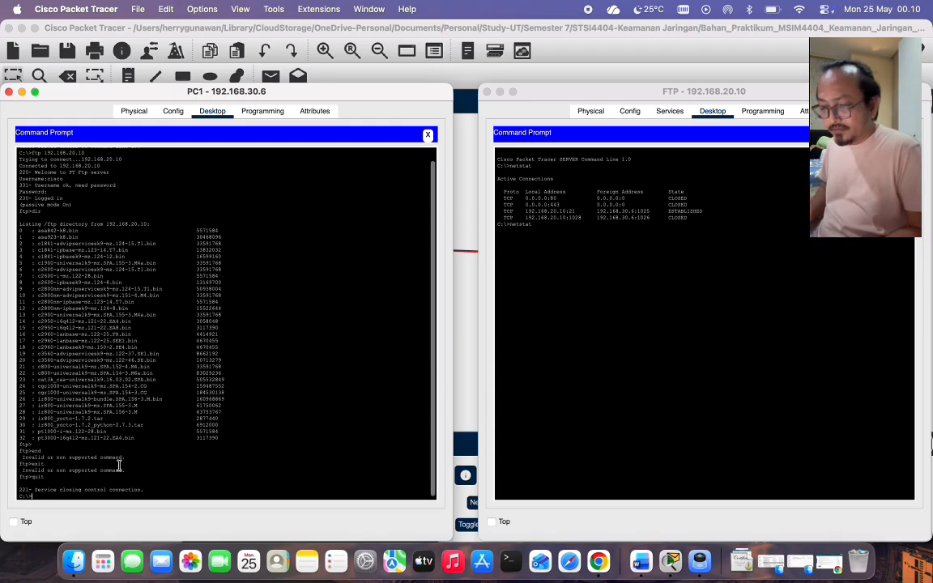
text(quit)
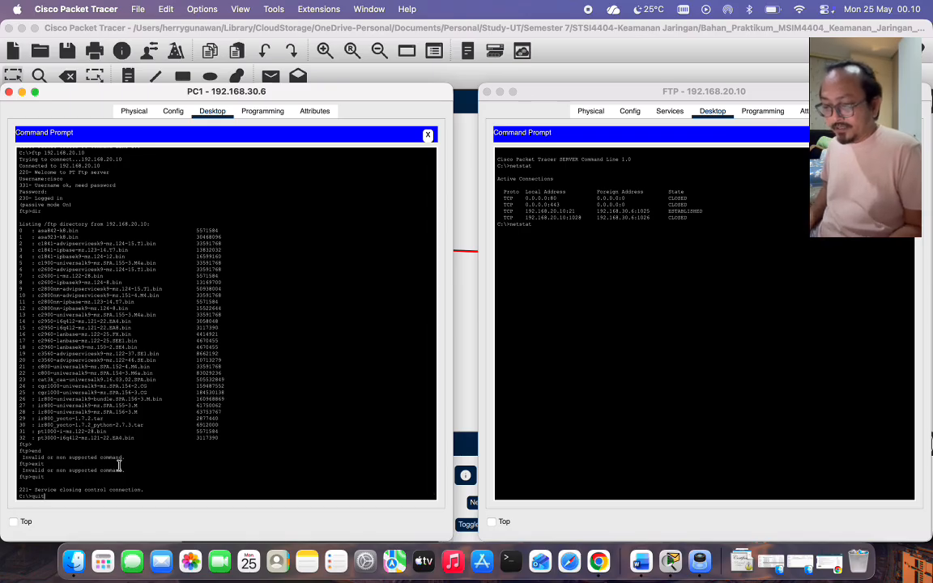
Reconnect PC1 to FTP server 192.168.20.10, log in and list its files with dir.
key(Up)
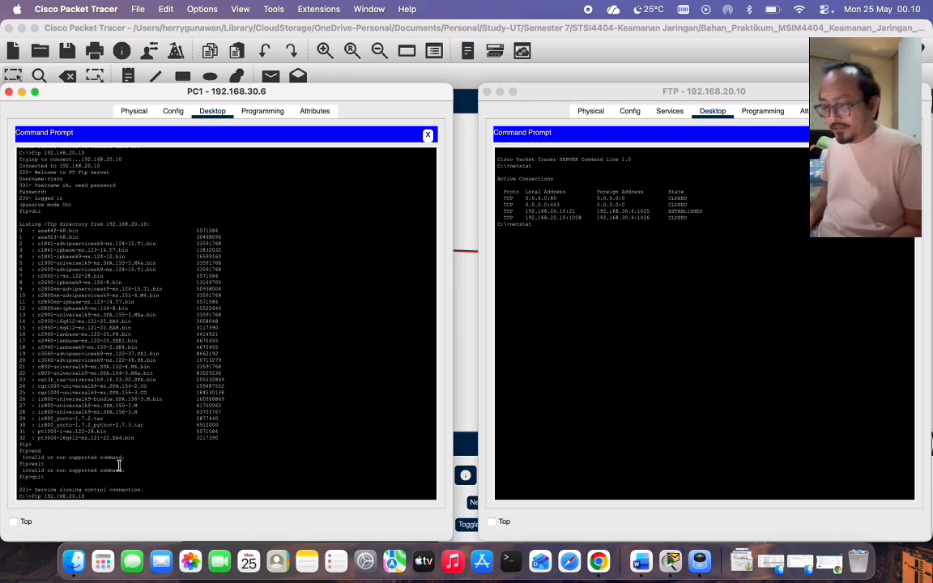
key(Return)
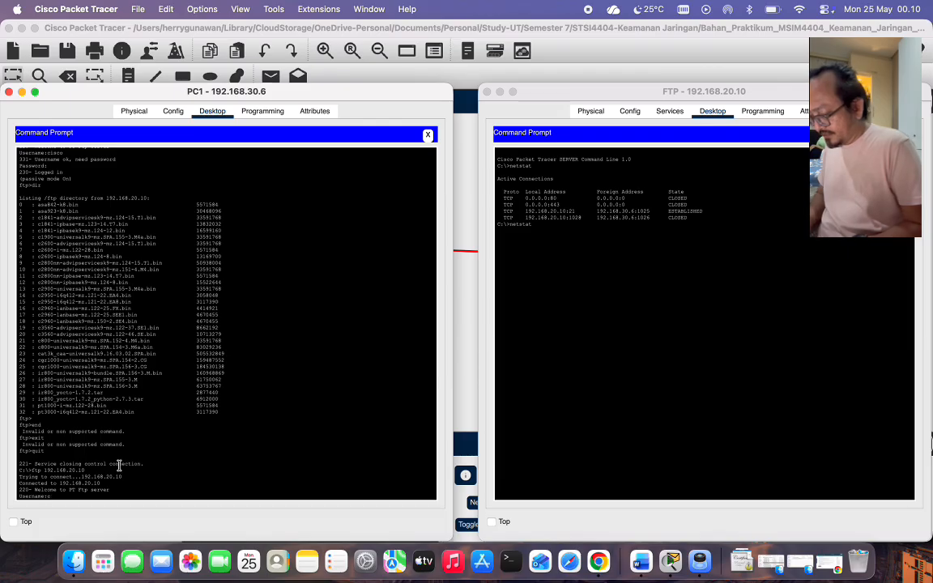
key(Return)
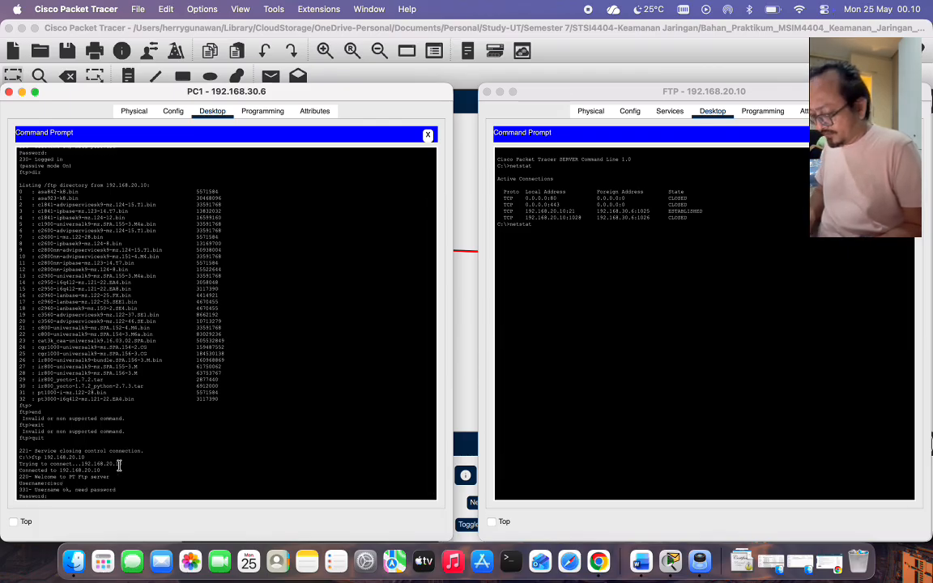
key(Return)
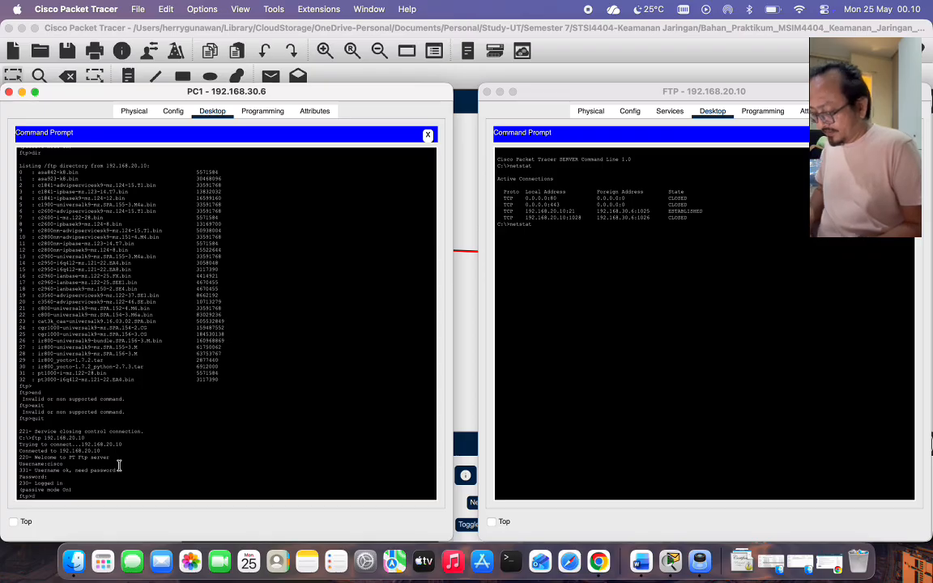
text(dir)
key(Return)
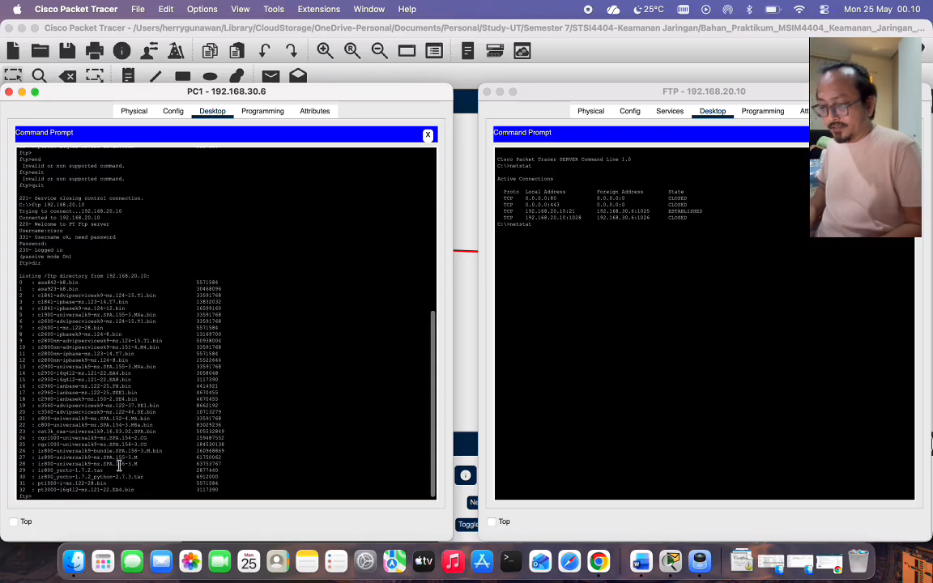
click(588, 232)
Run netstat on the FTP server, then quit PC1's FTP session and close its window.
key(Return)
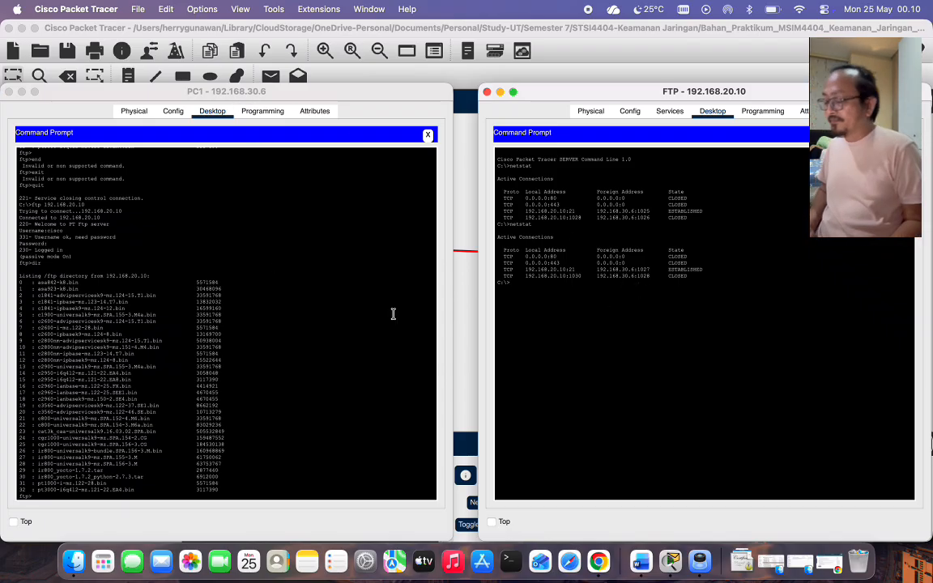
click(245, 254)
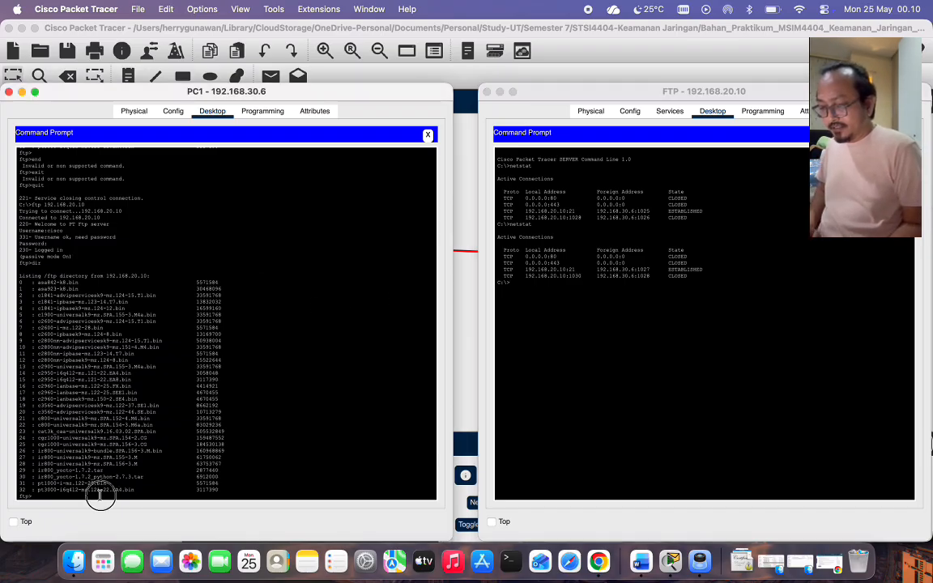
text(quit)
key(Return)
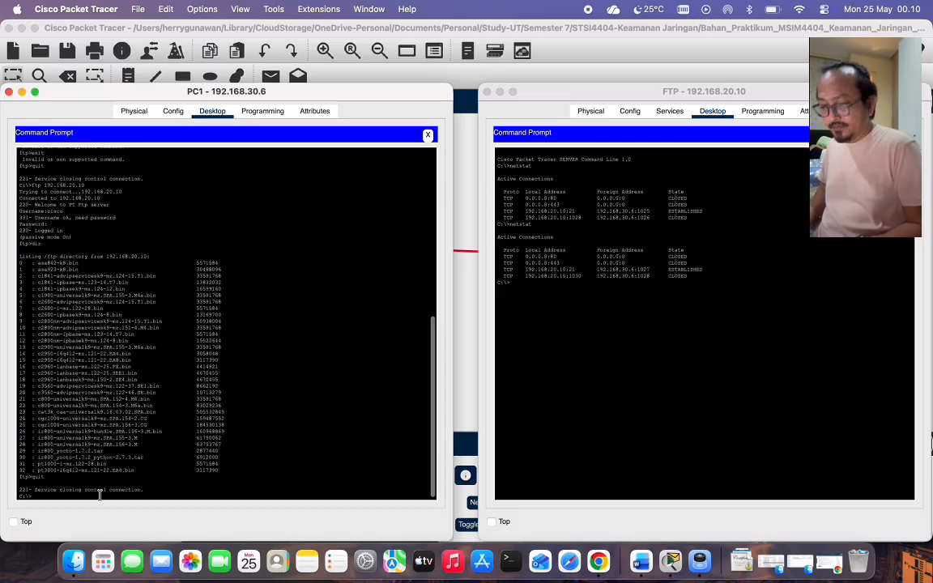
click(9, 91)
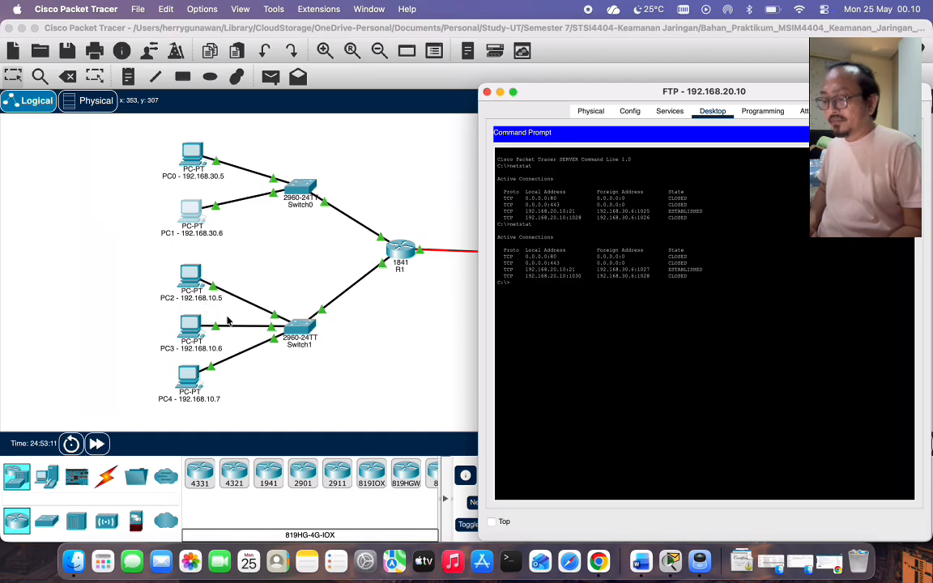
Open PC2's command prompt beside the FTP server's command prompt.
click(189, 275)
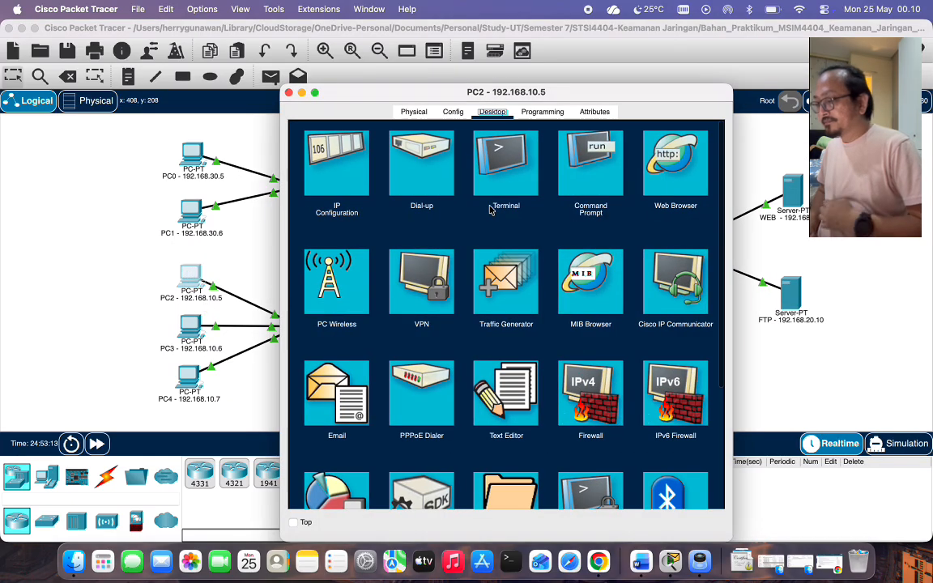
click(590, 166)
drag(573, 92, 292, 98)
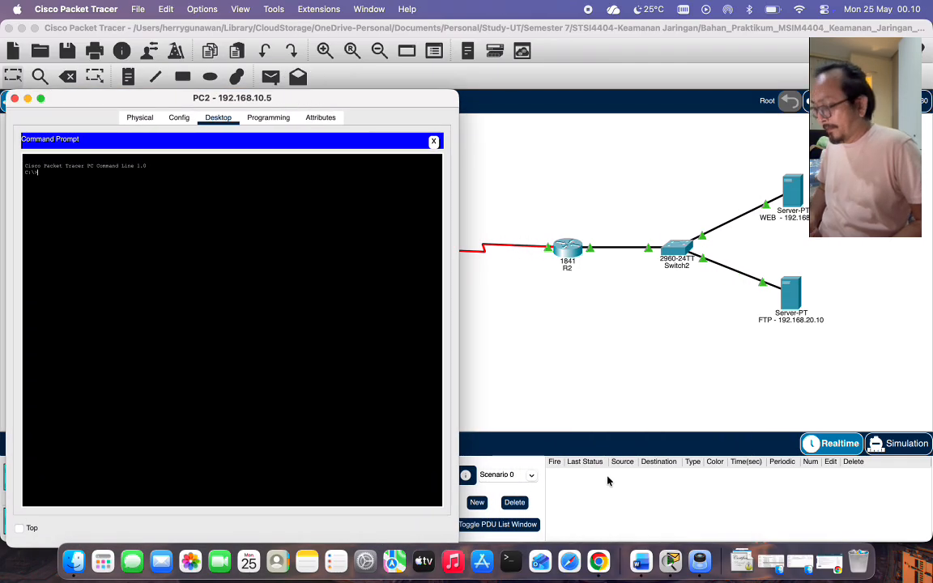
right_click(664, 559)
click(699, 416)
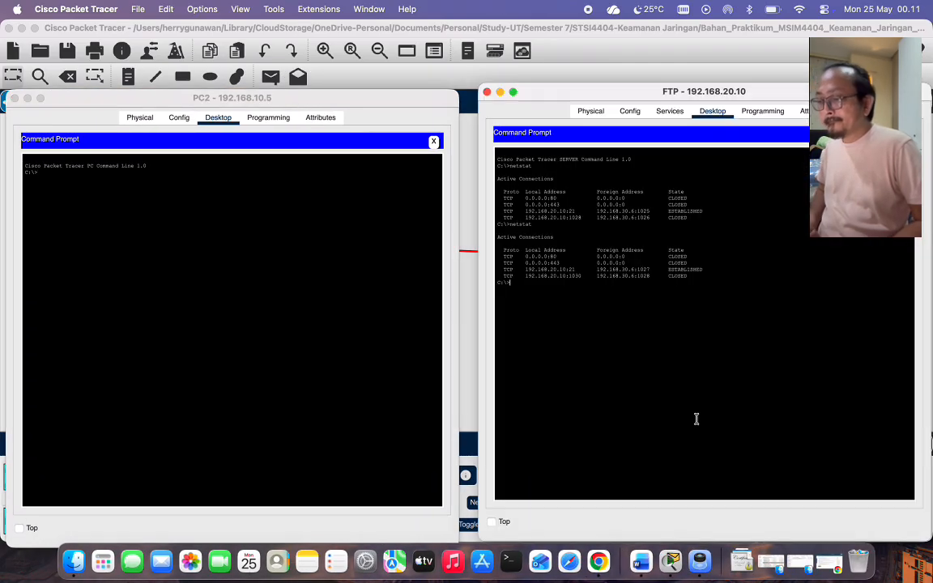
click(288, 295)
From PC2, run ftp 192.168.20.10, log in and list the files with dir.
text(ft)
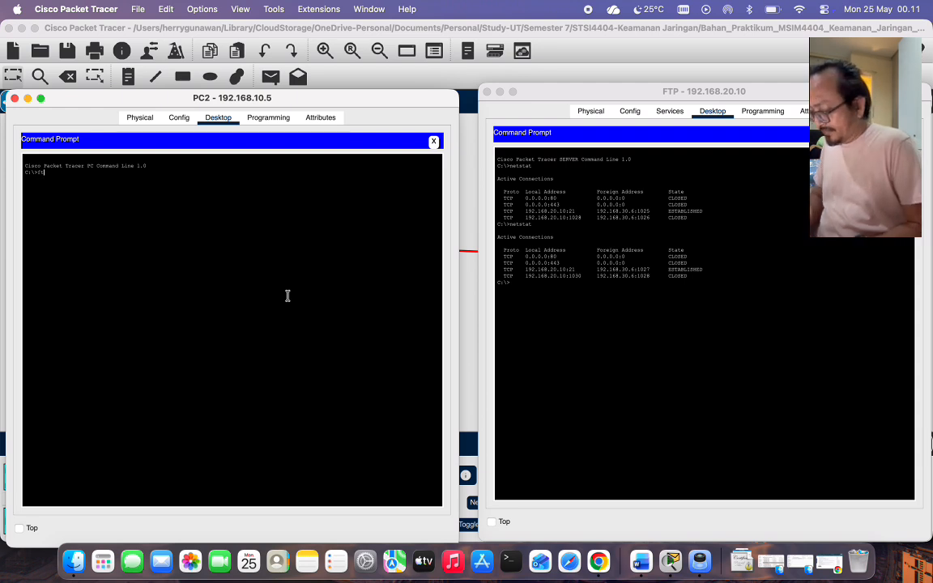
text(p 192.16)
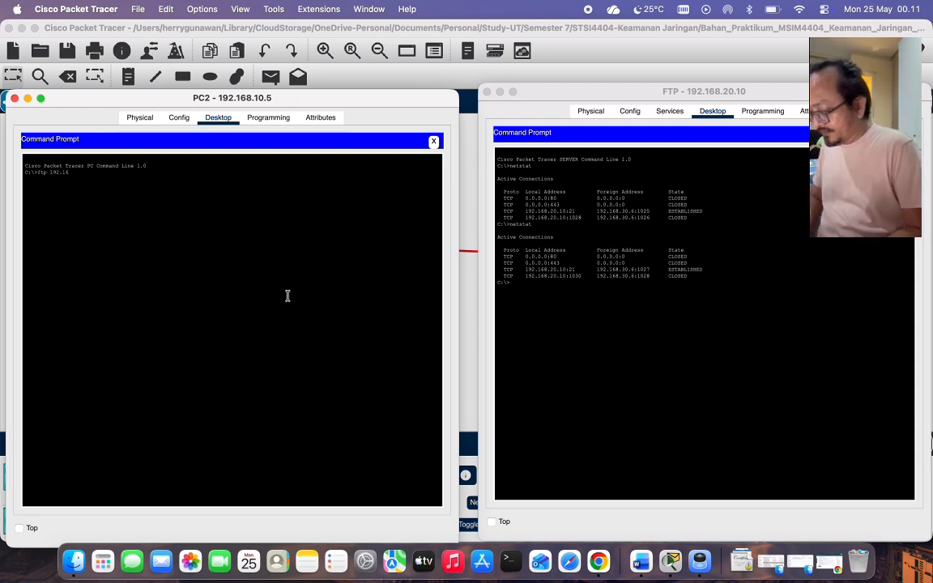
text(8.20.10)
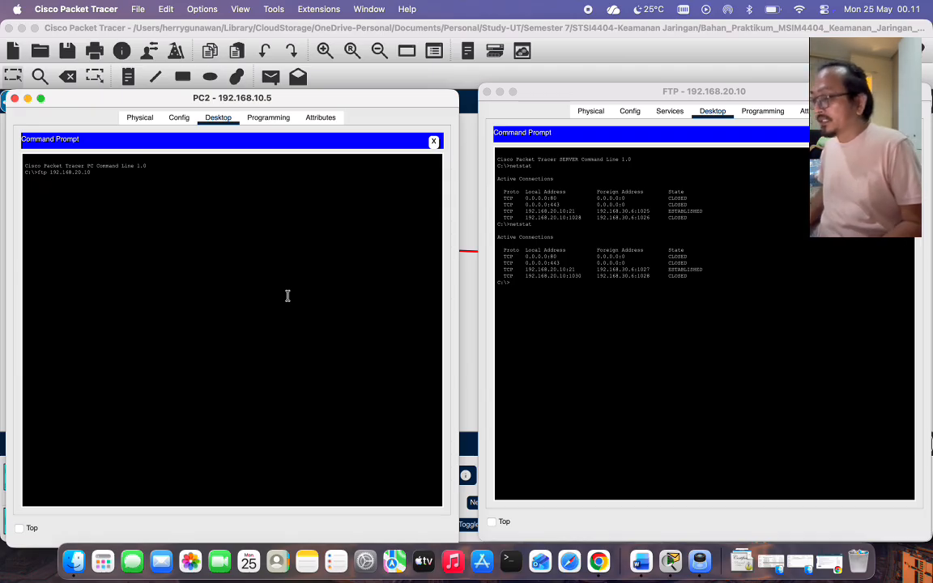
key(Return)
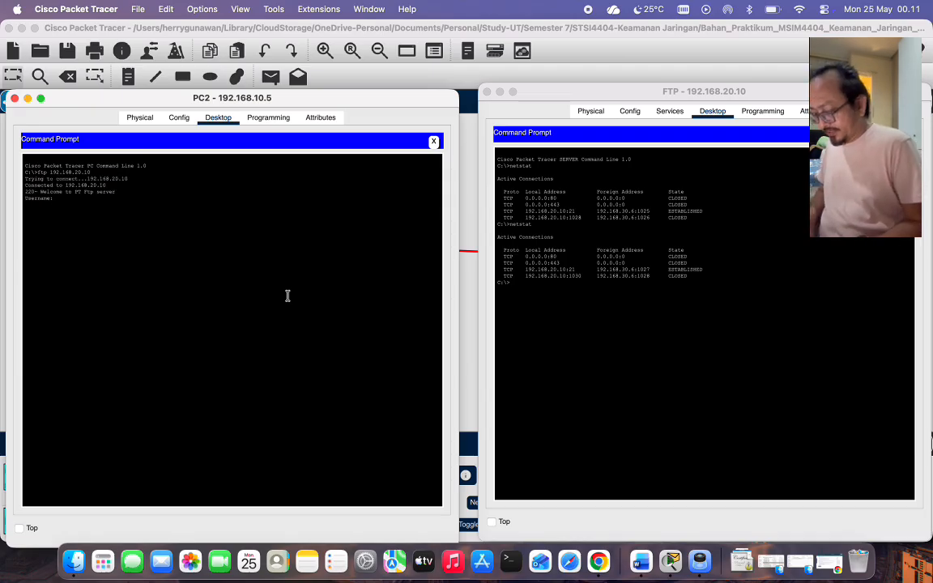
text(cisco)
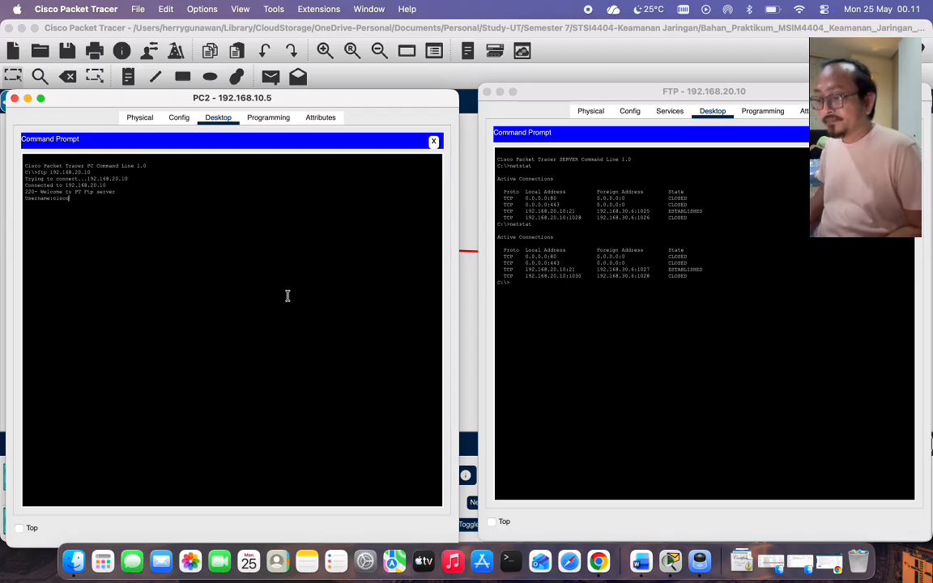
key(Return)
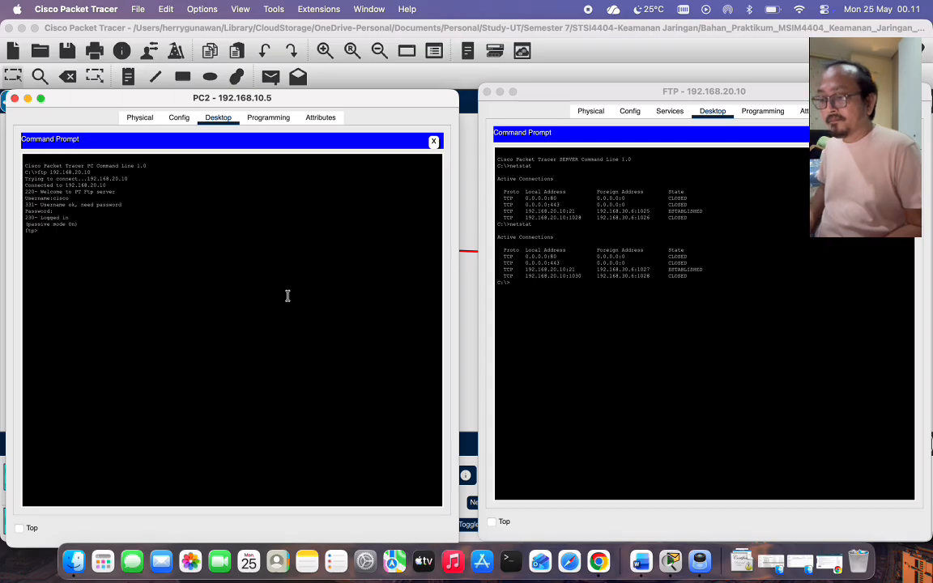
key(Return)
text(dir)
key(Return)
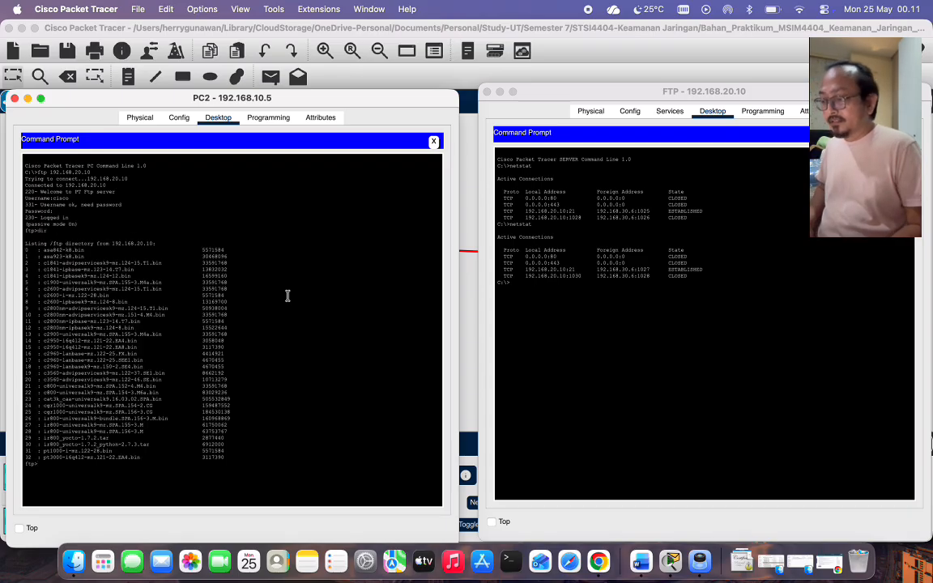
Run netstat on the FTP server to see the active connections.
click(529, 294)
text(netstat)
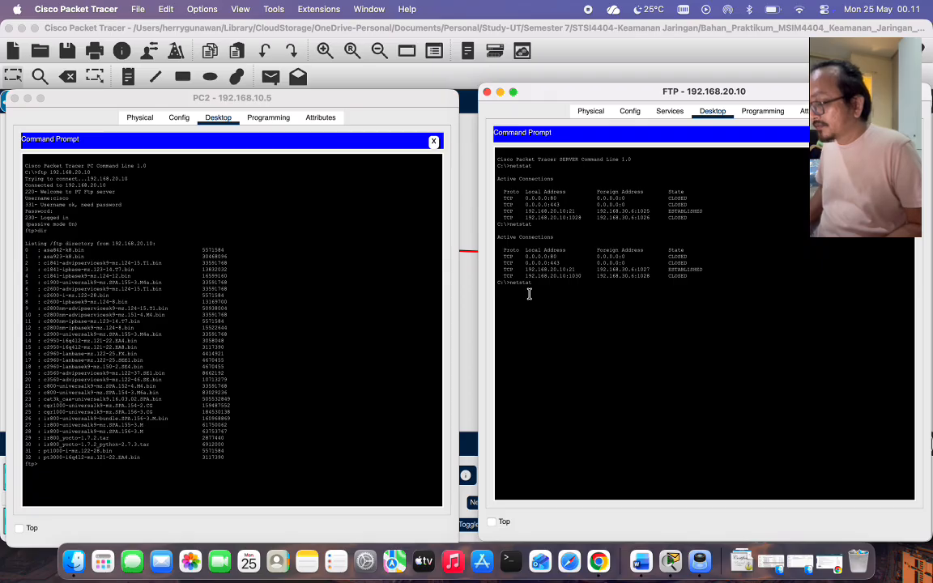
key(Return)
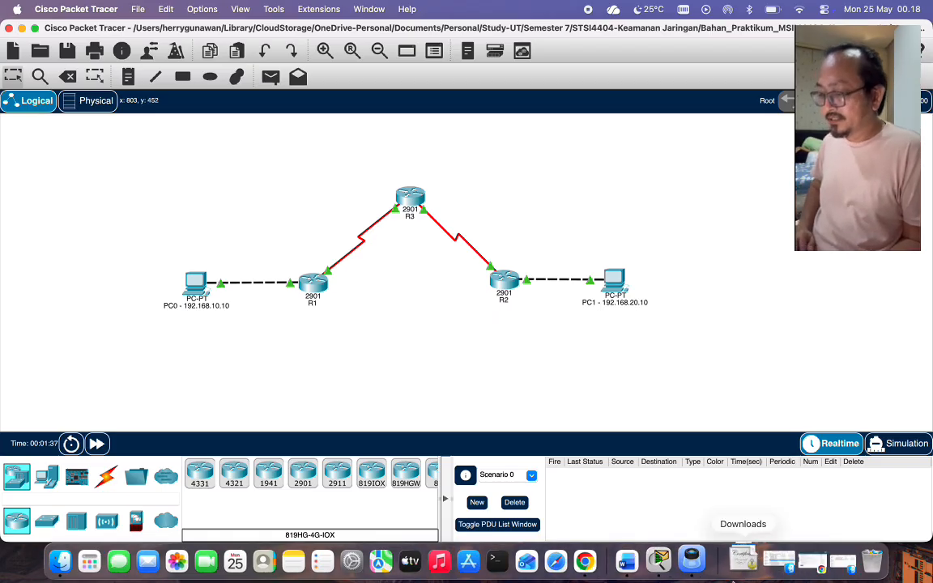
Scroll the lab guide PDF to page 18 to read the IPsec topology and Table 5.6.
click(699, 561)
scroll(511, 277, up, 10)
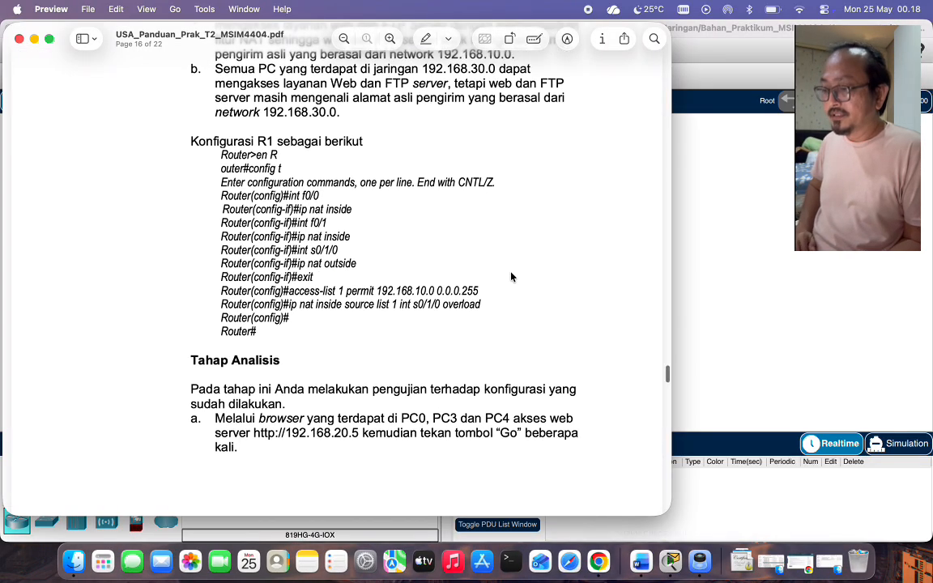
scroll(511, 277, down, 10)
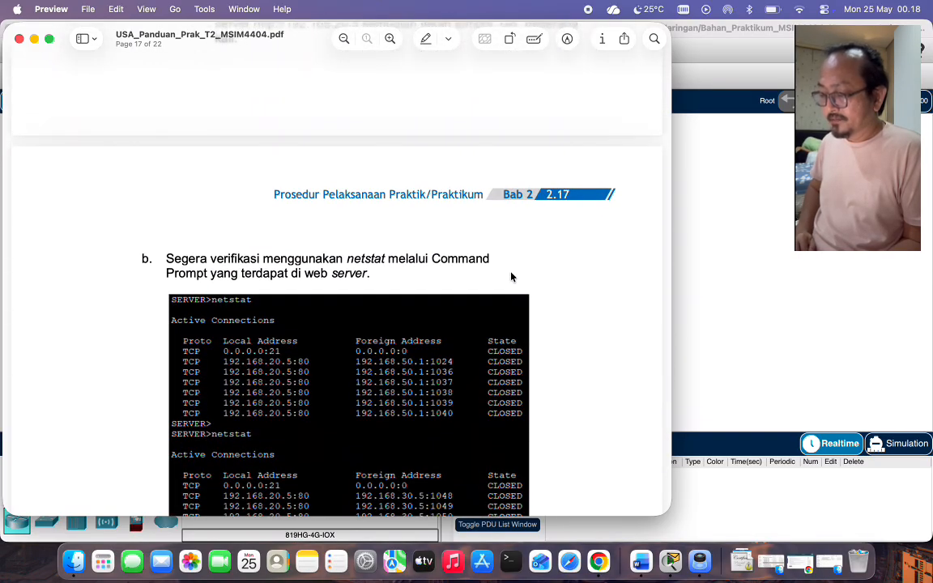
scroll(511, 277, down, 20)
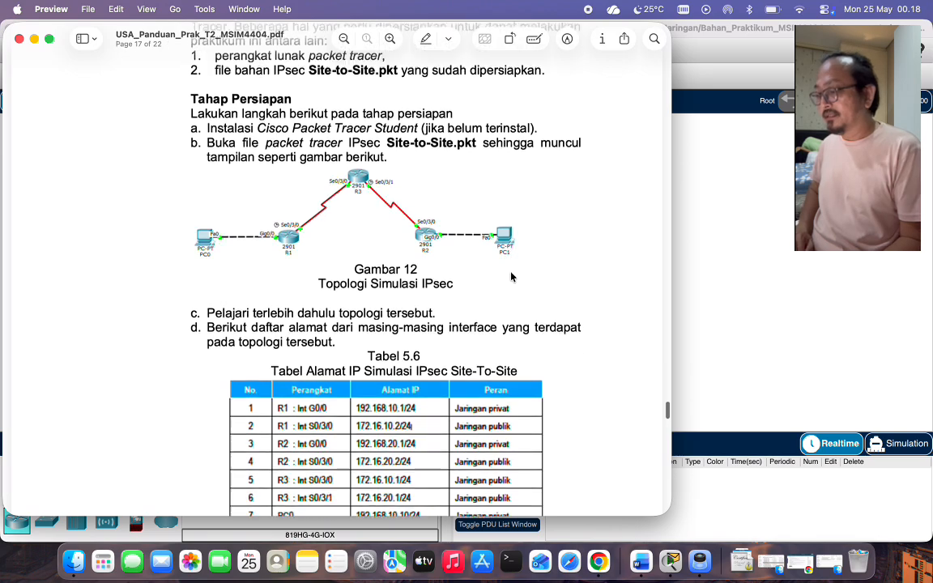
scroll(511, 277, up, 5)
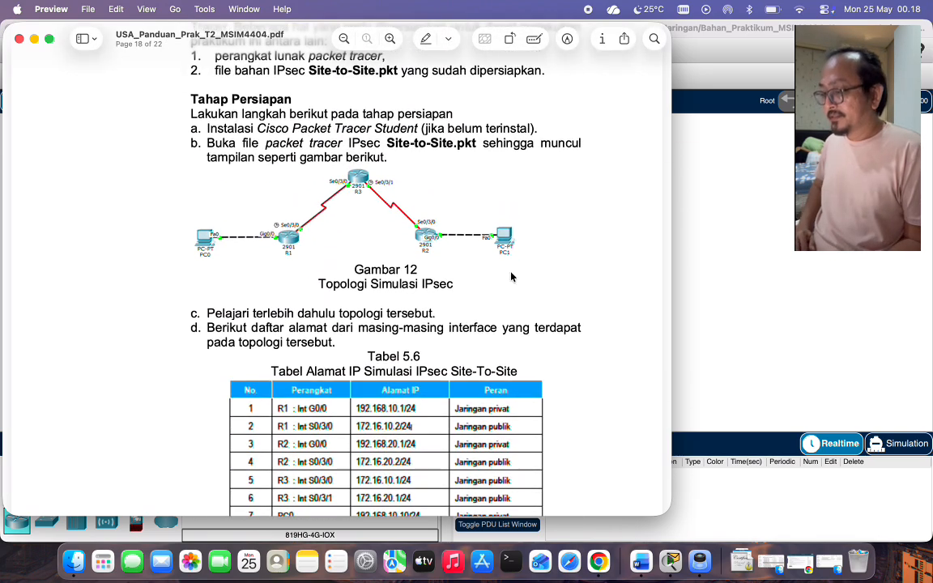
scroll(511, 277, up, 7)
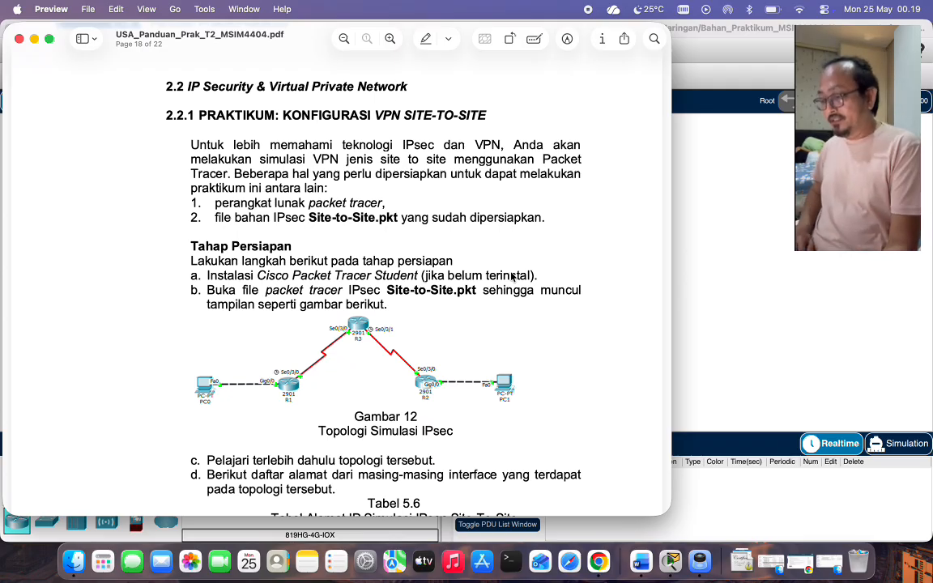
scroll(429, 312, down, 3)
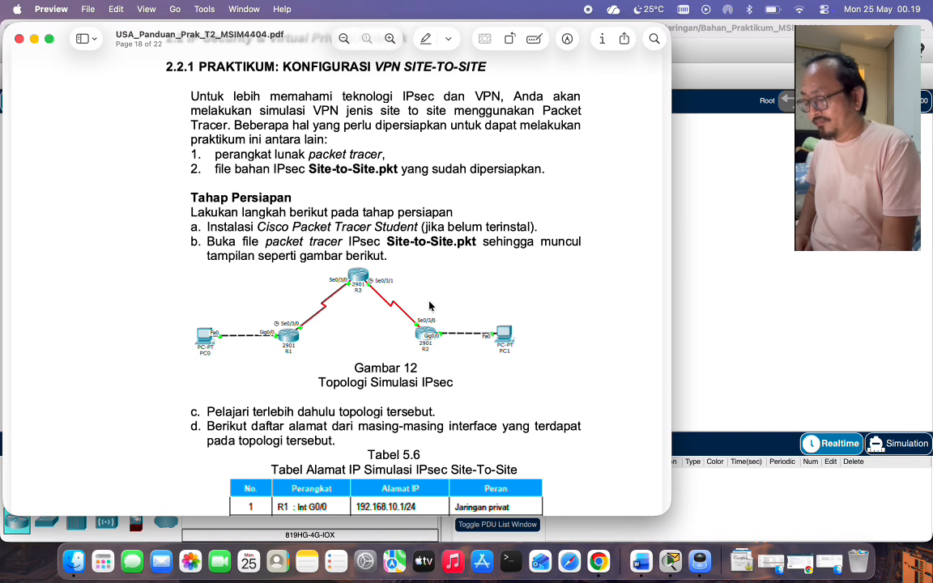
scroll(429, 306, down, 3)
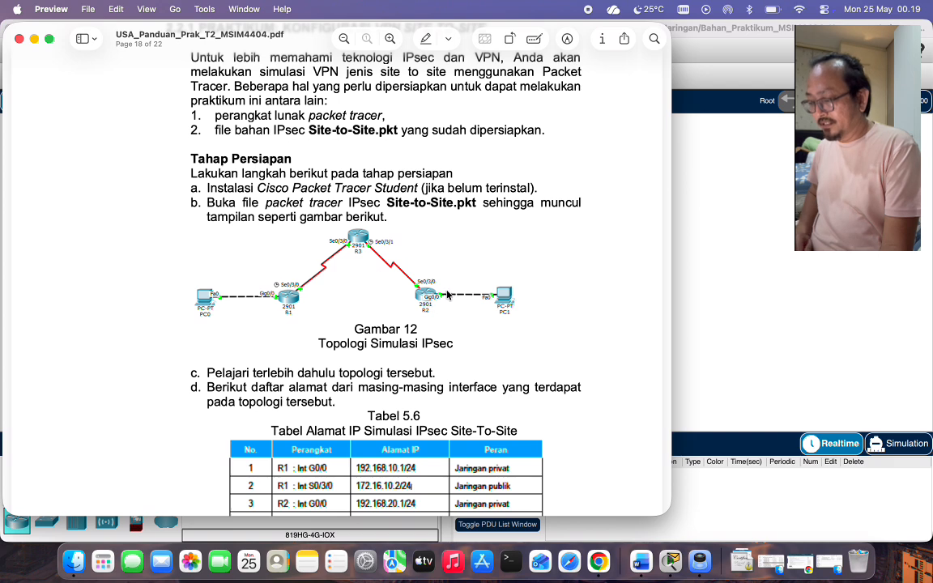
scroll(432, 324, down, 8)
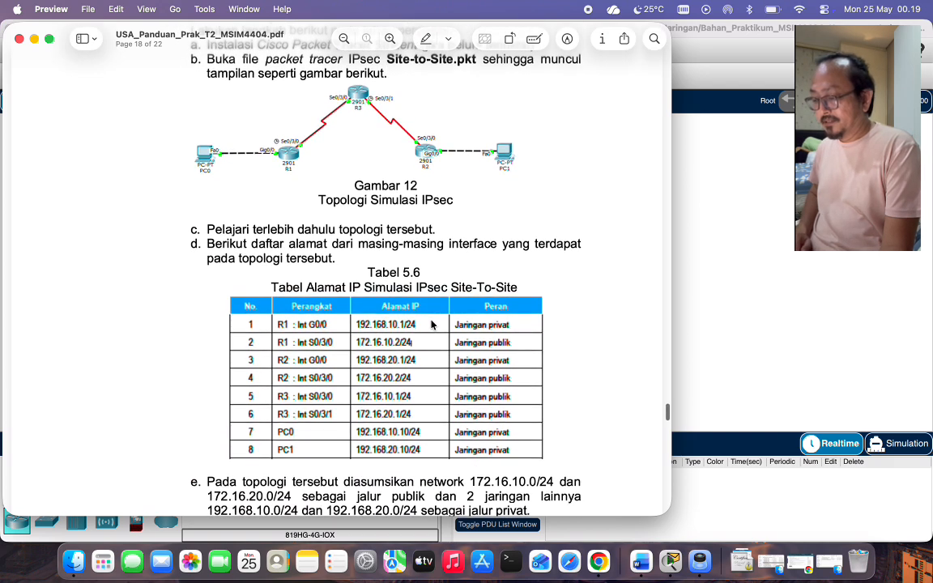
scroll(432, 324, down, 2)
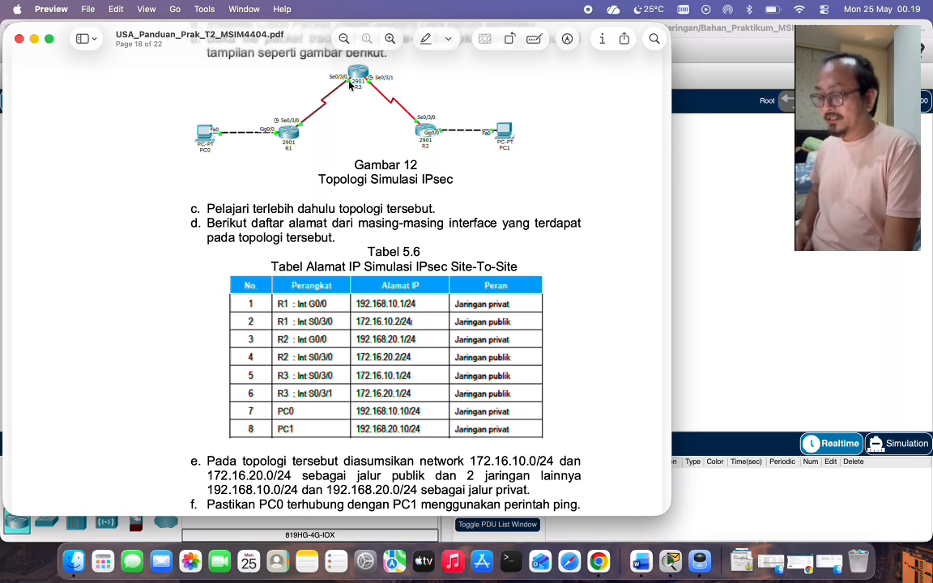
scroll(353, 119, up, 2)
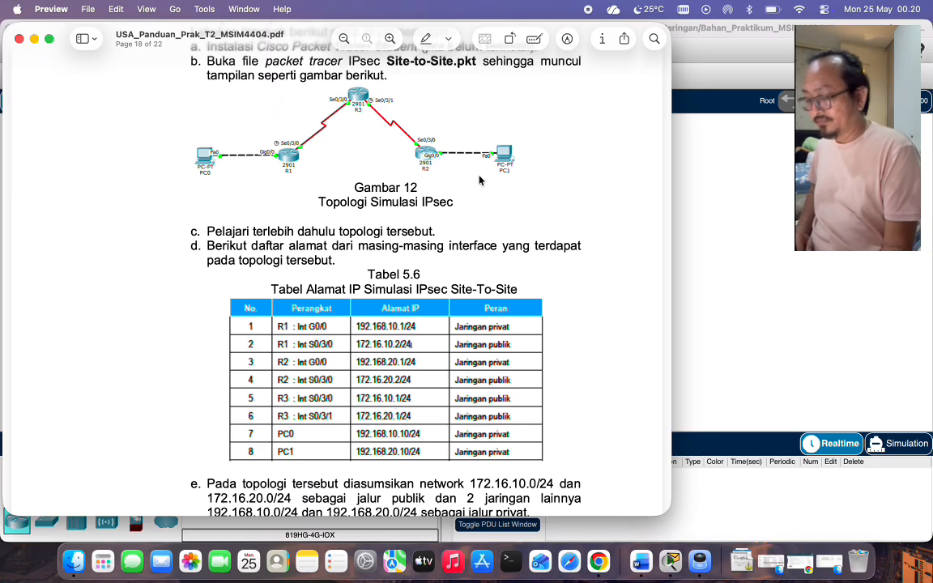
scroll(479, 180, down, 5)
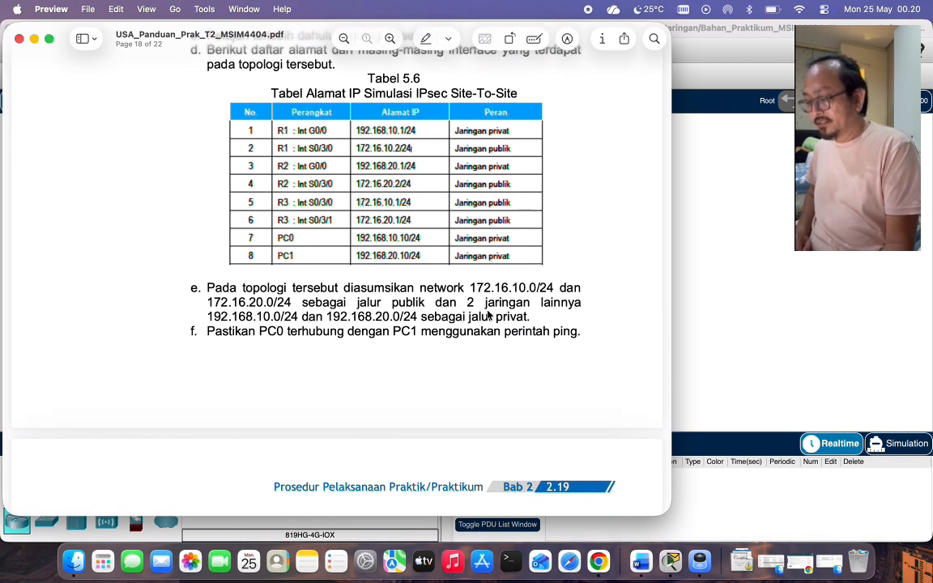
scroll(489, 316, down, 1)
scroll(488, 316, down, 2)
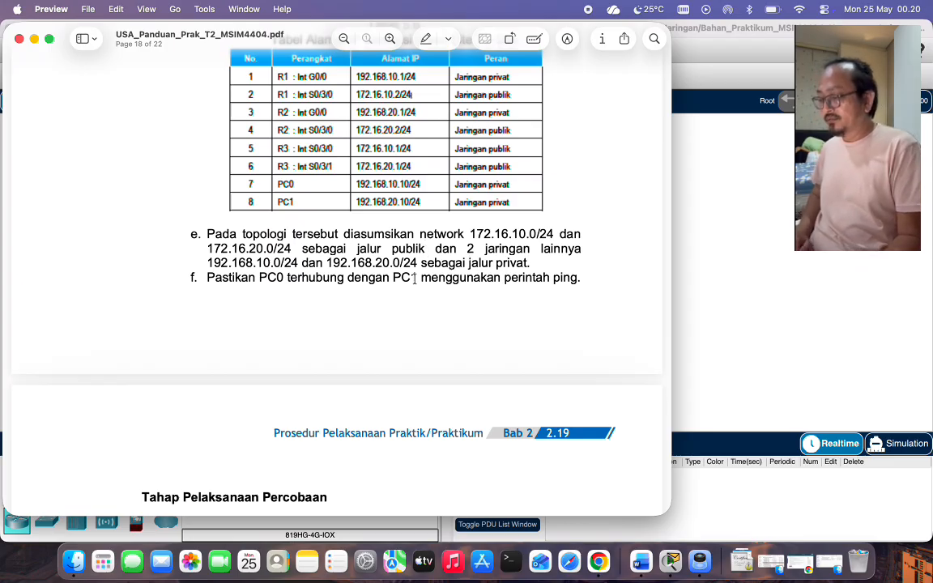
Ping 192.168.20.10 from PC0's command prompt, getting 3 of 4 replies, then close PC0.
click(755, 261)
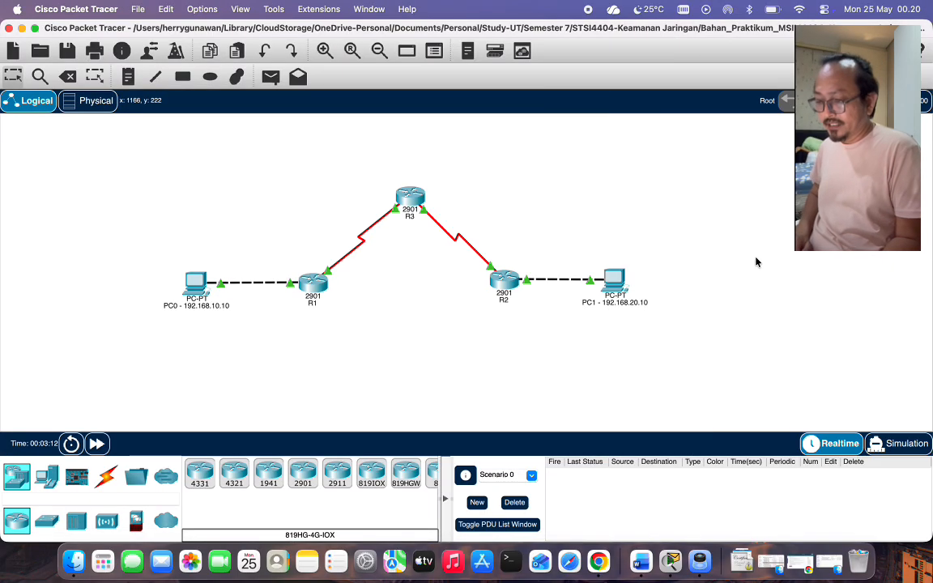
click(197, 283)
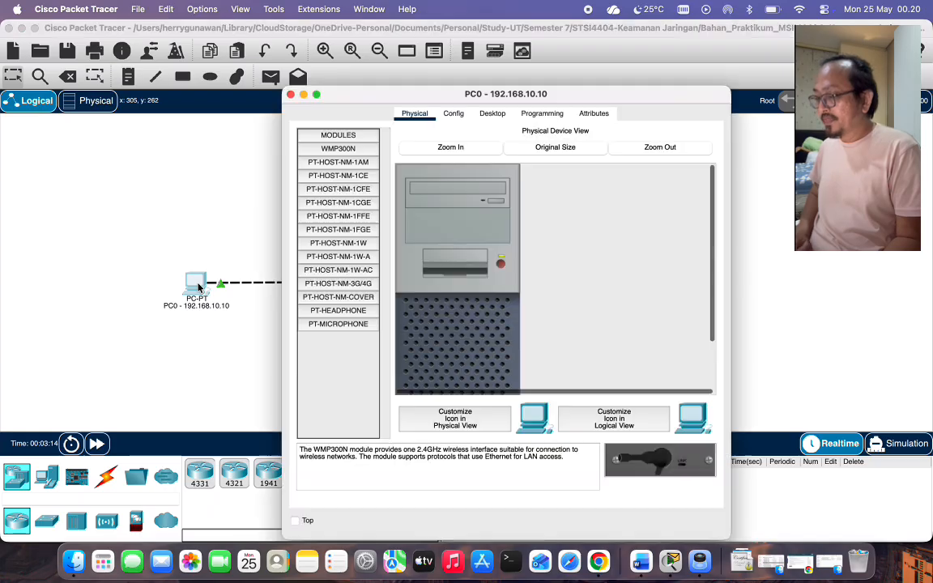
click(495, 112)
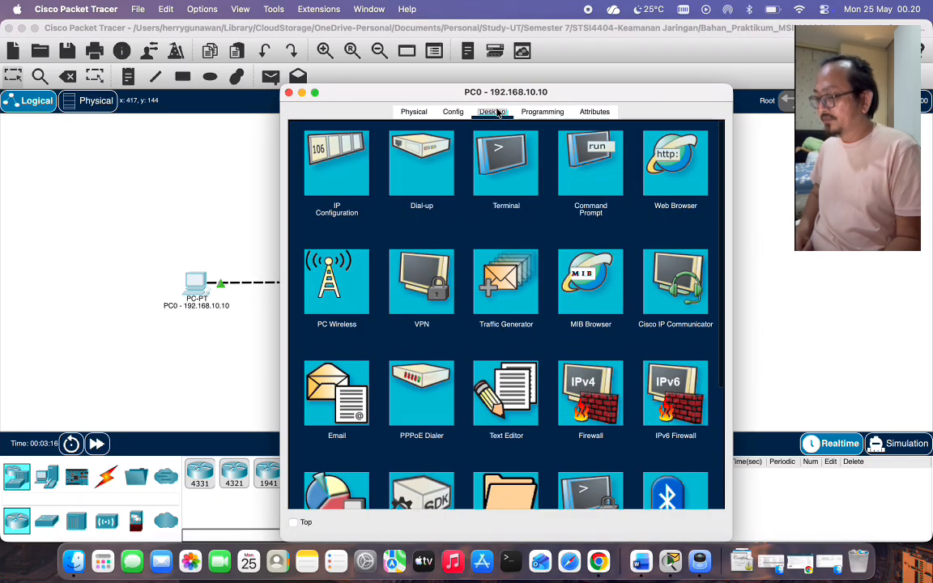
click(591, 166)
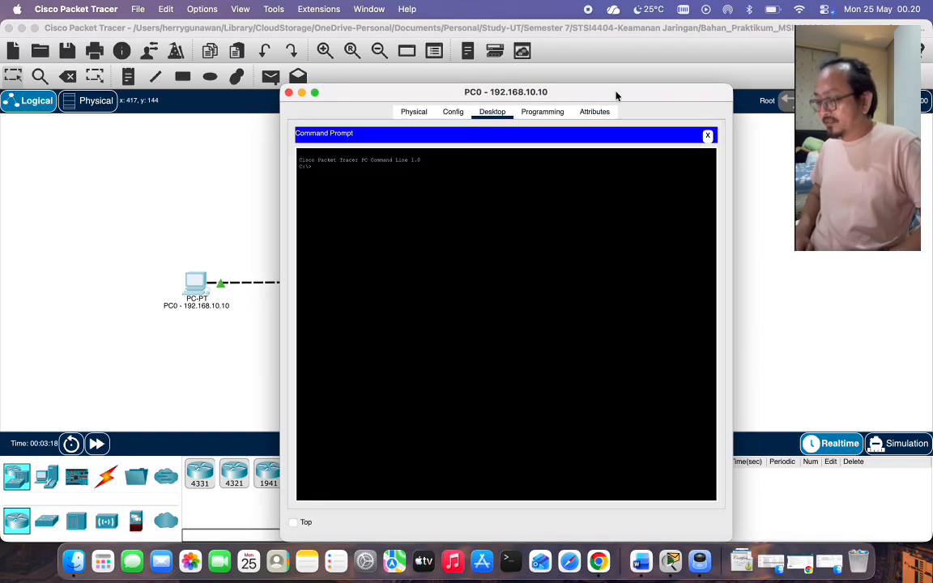
drag(615, 96, 357, 106)
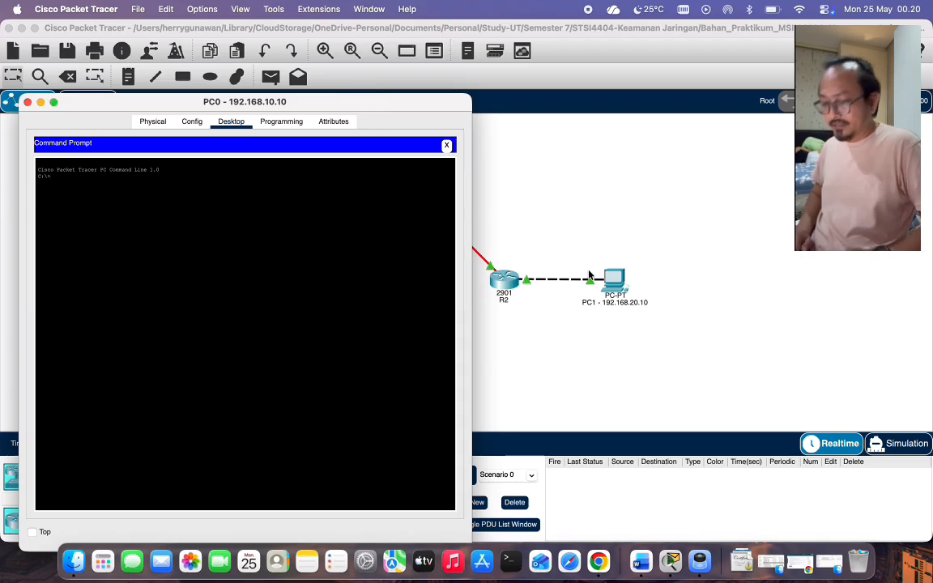
text(p)
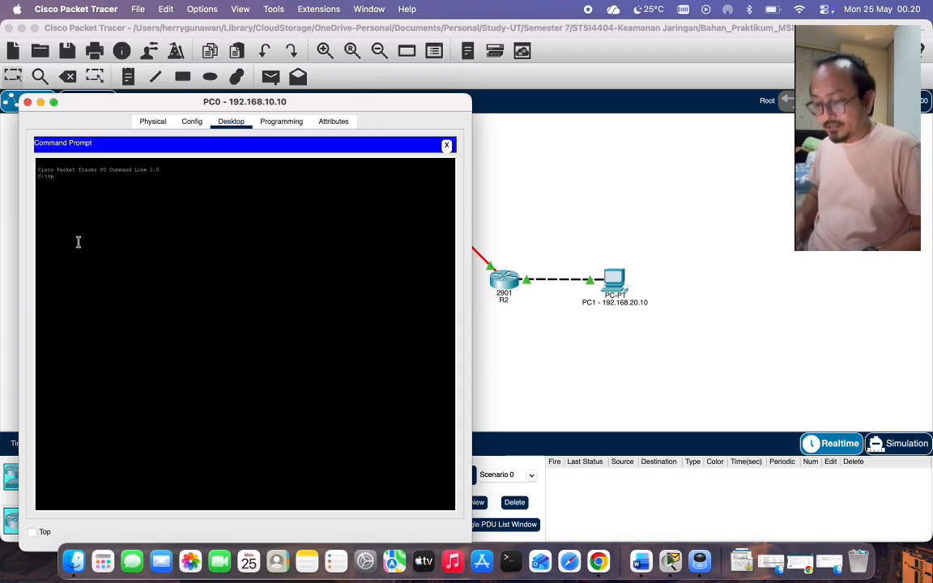
text(ing 19)
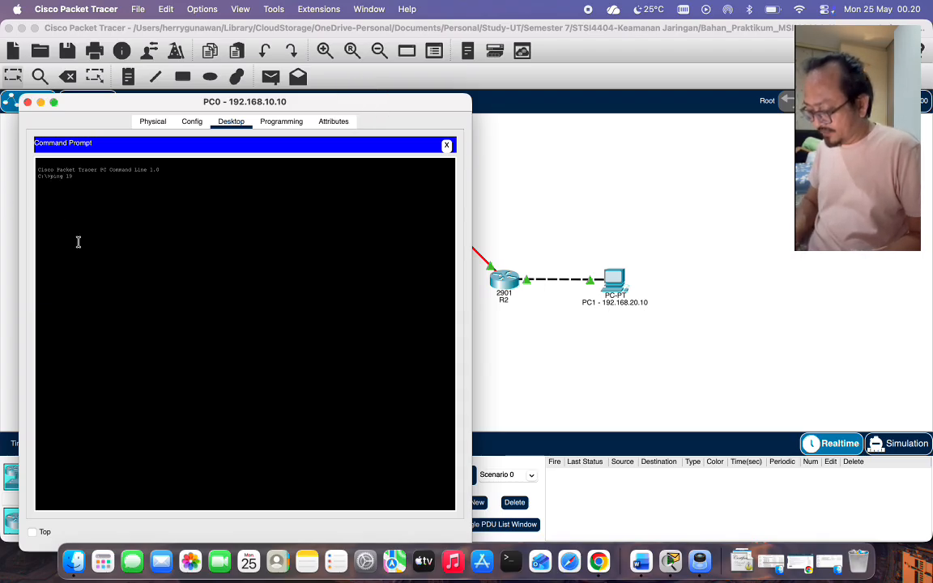
text(2.168)
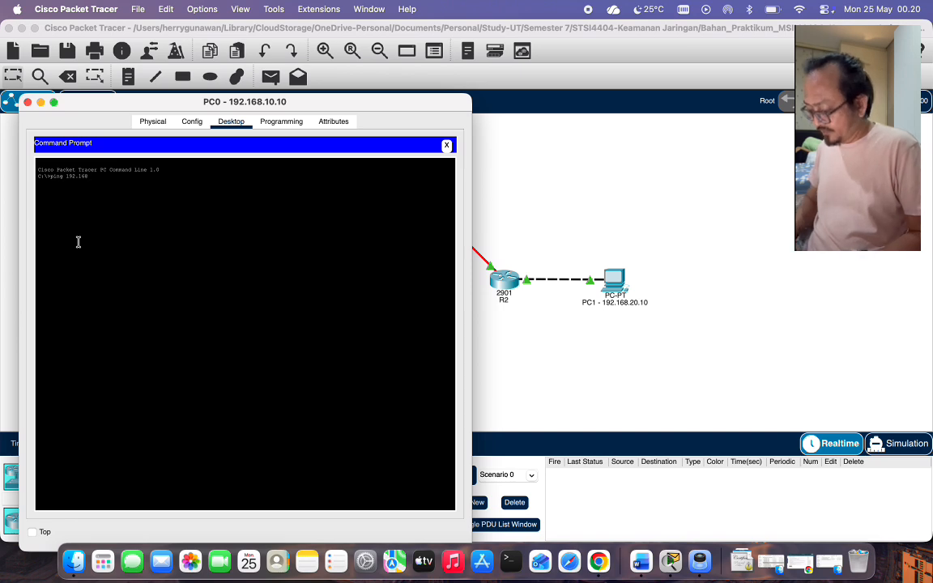
text(.20.10)
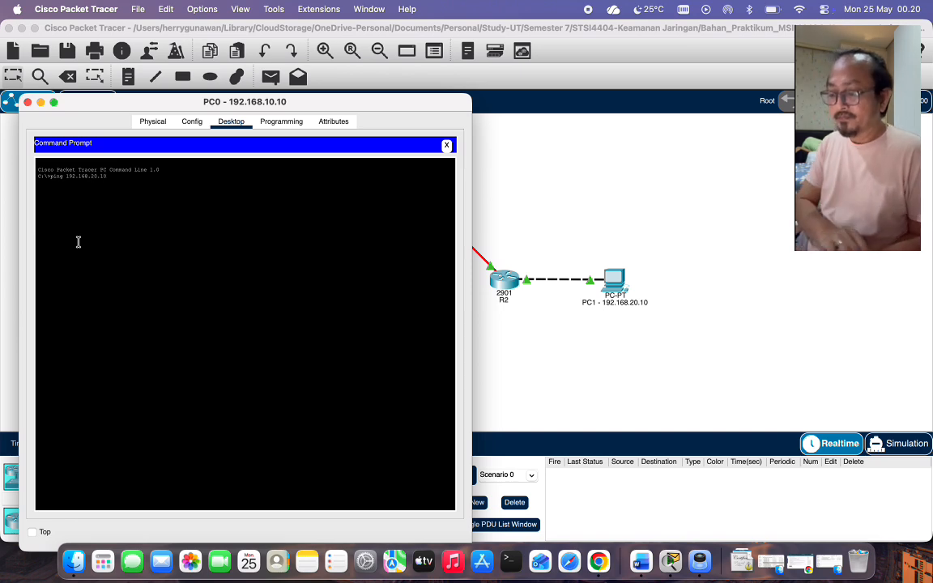
key(Return)
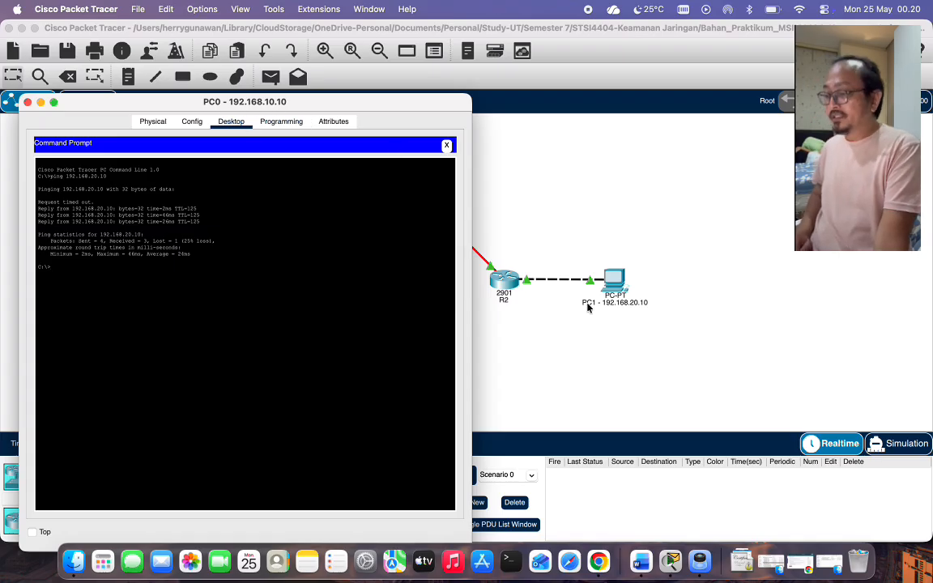
click(446, 147)
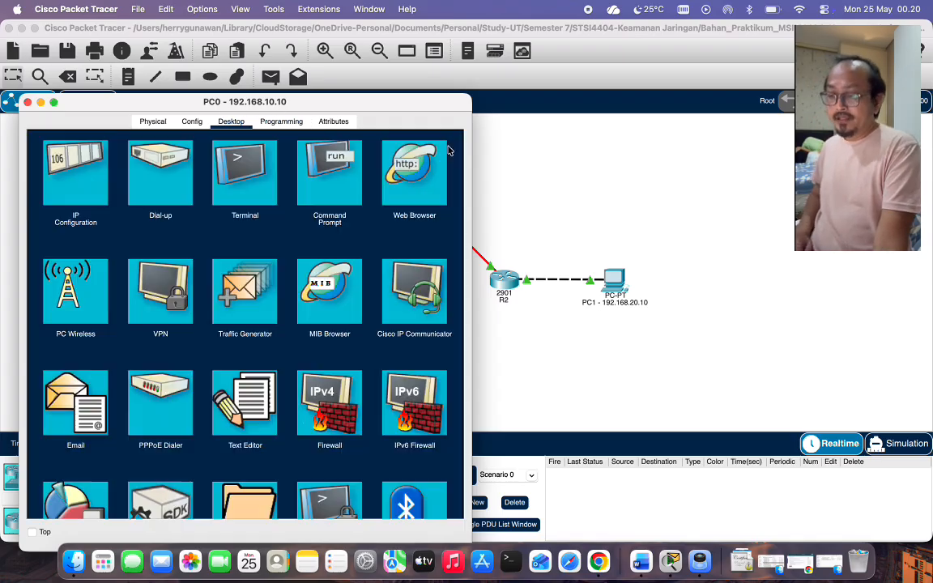
click(27, 102)
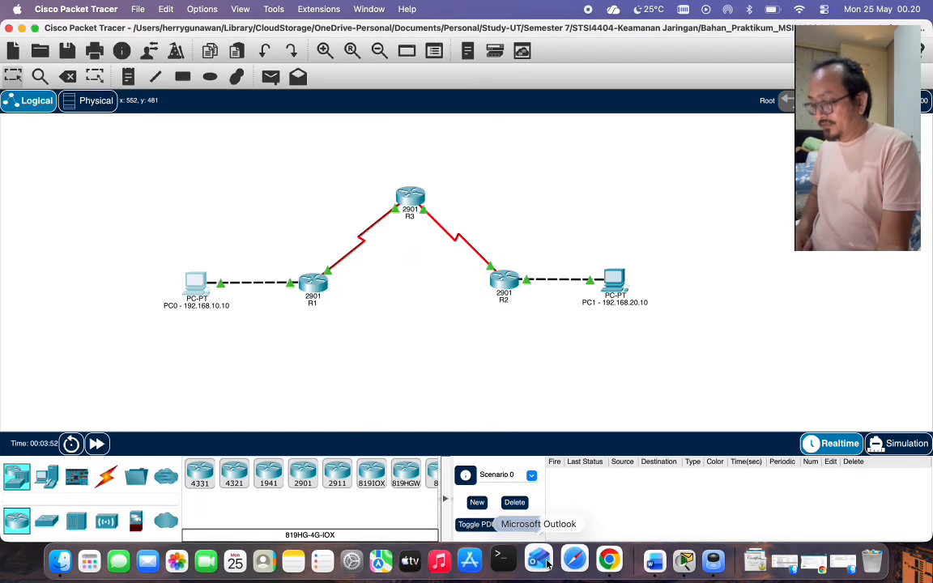
click(697, 574)
Scroll the lab guide to page 19's securityk9 license activation step for R1 and R3.
scroll(485, 356, down, 5)
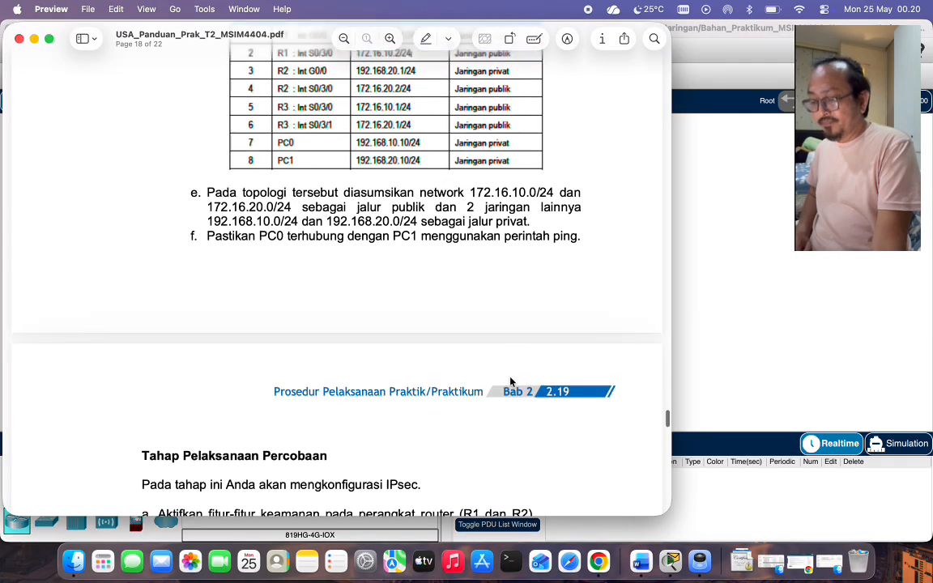
scroll(510, 381, down, 4)
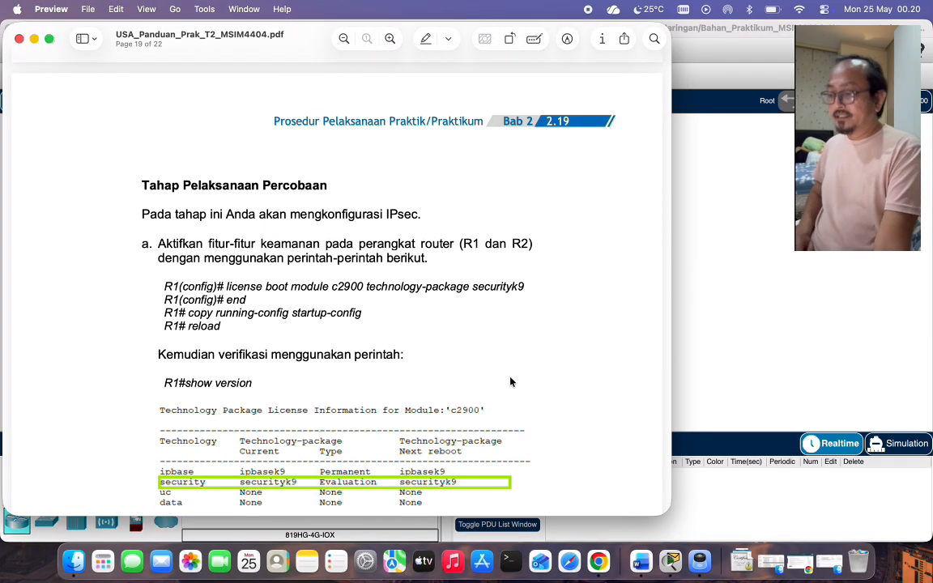
scroll(510, 380, down, 3)
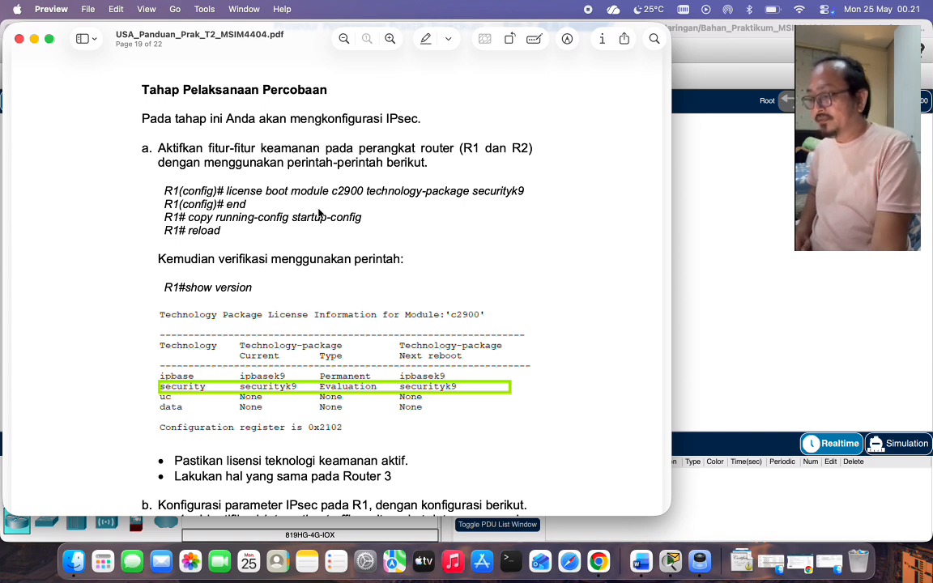
scroll(320, 213, down, 2)
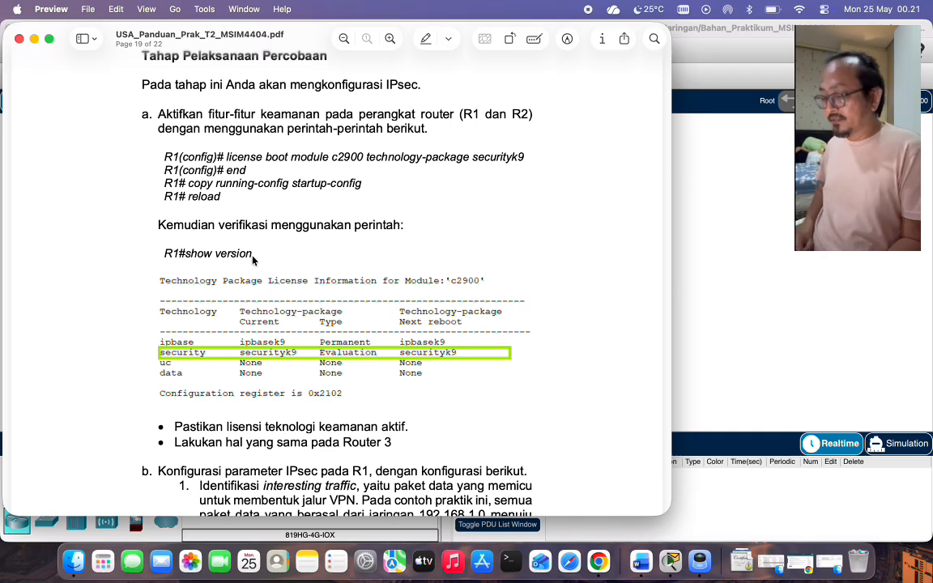
scroll(227, 251, down, 2)
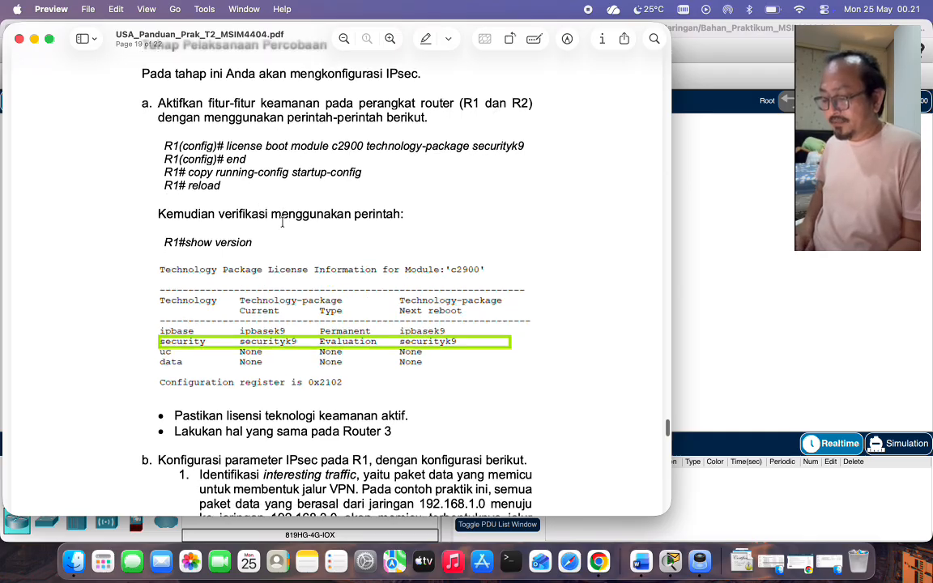
scroll(198, 267, down, 2)
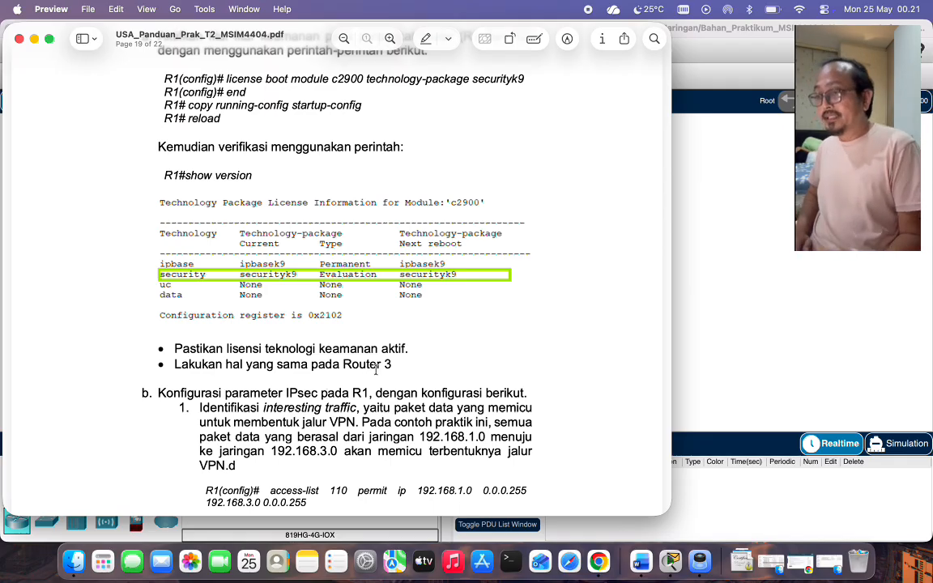
scroll(374, 265, up, 2)
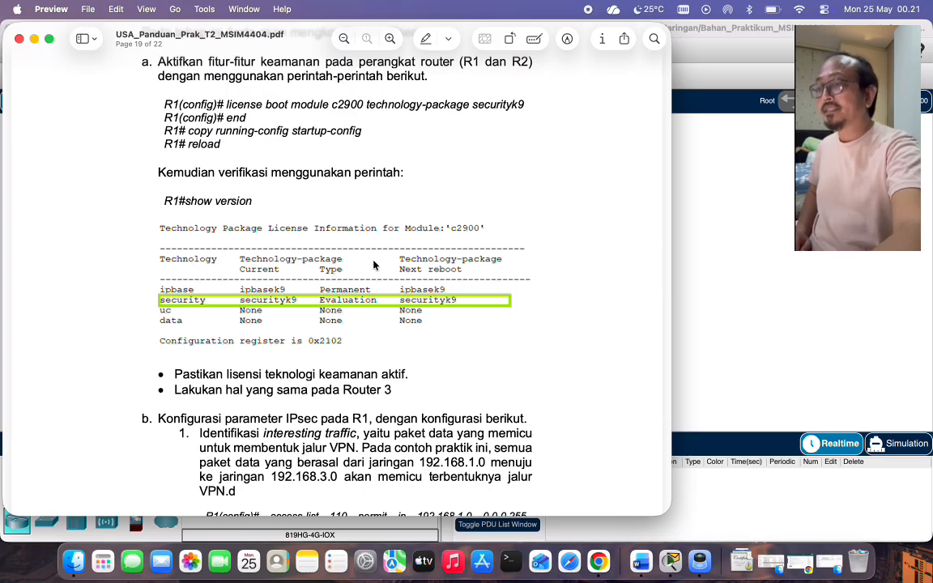
click(783, 287)
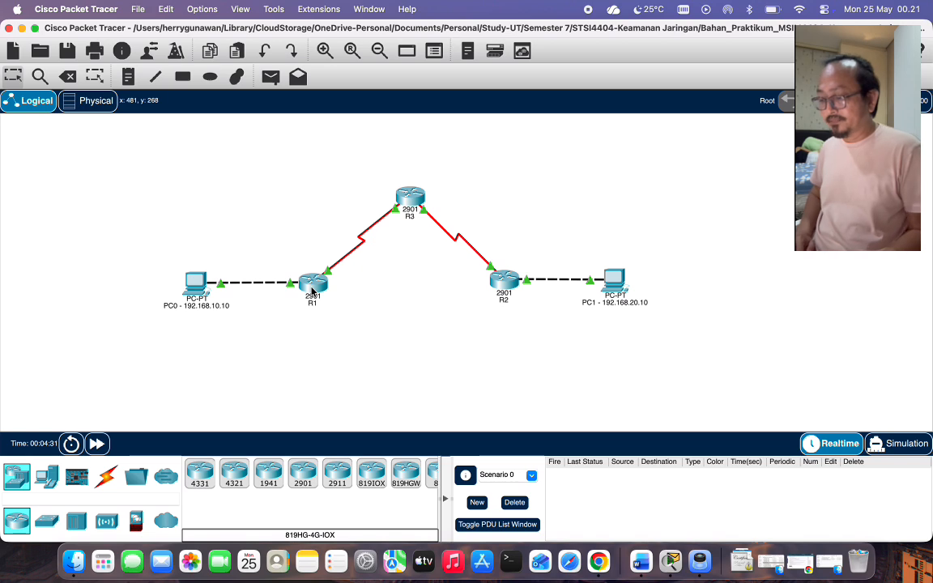
On R1's CLI, activate the securityk9 technology package, save to startup-config and reload.
click(312, 291)
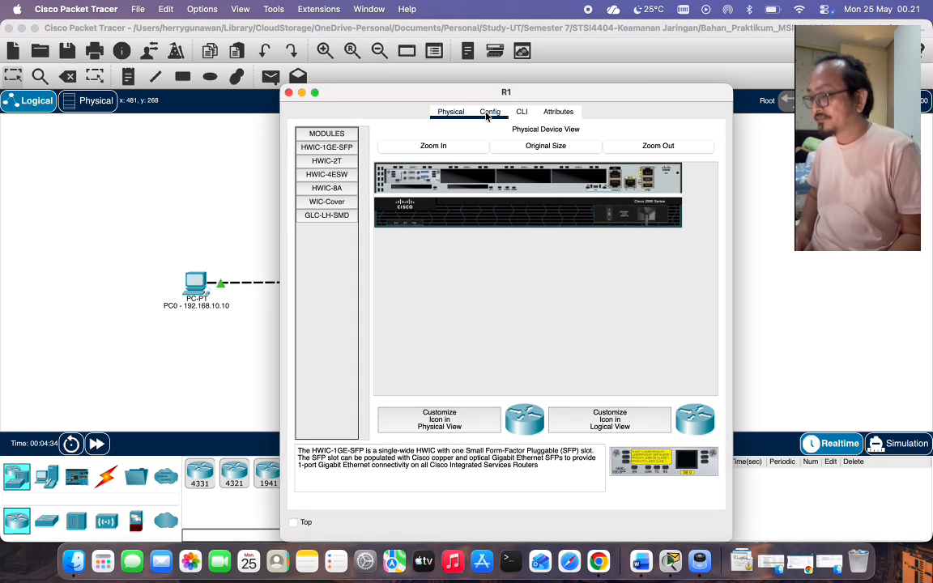
click(522, 111)
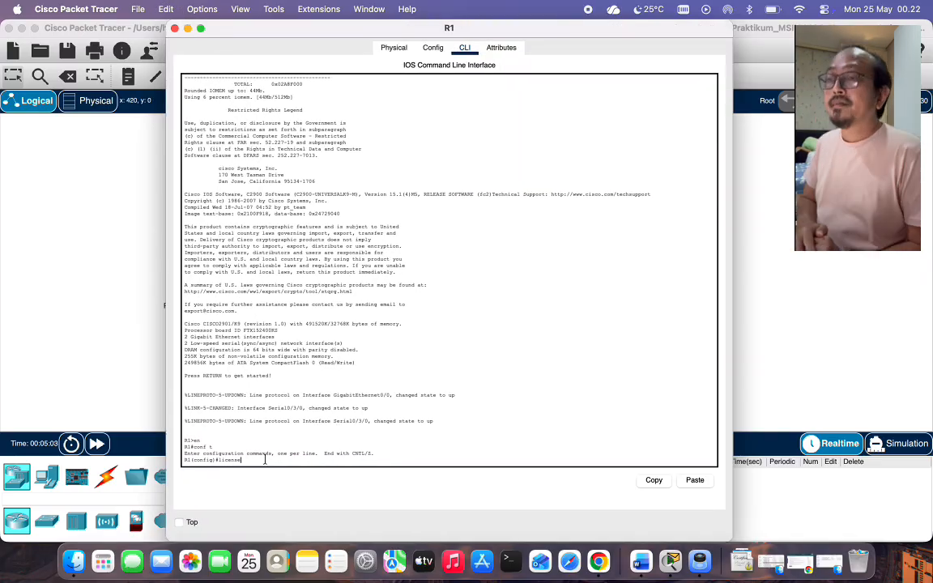
text(license boot module c2900 technology-package securityk9)
key(Return)
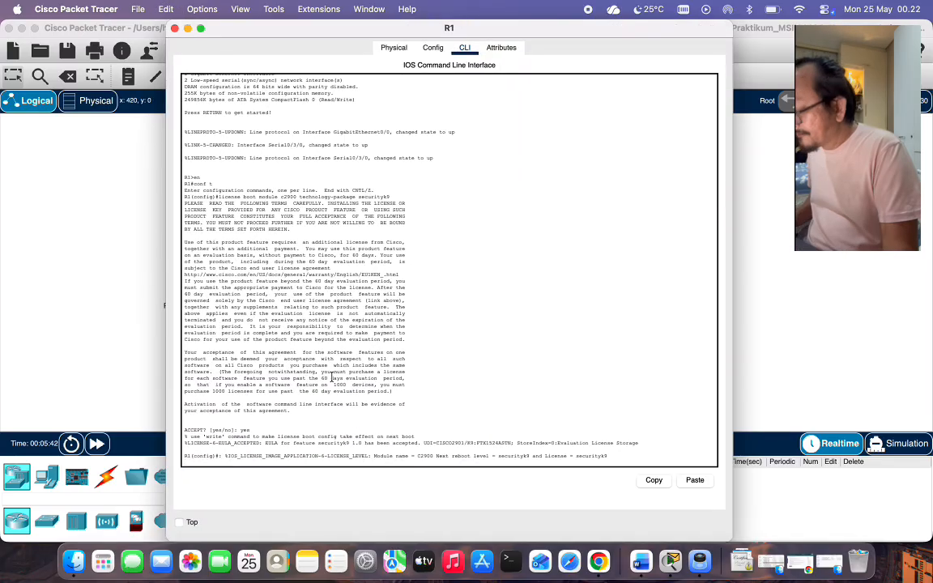
text(end)
key(Return)
text(copy running-config startup-config)
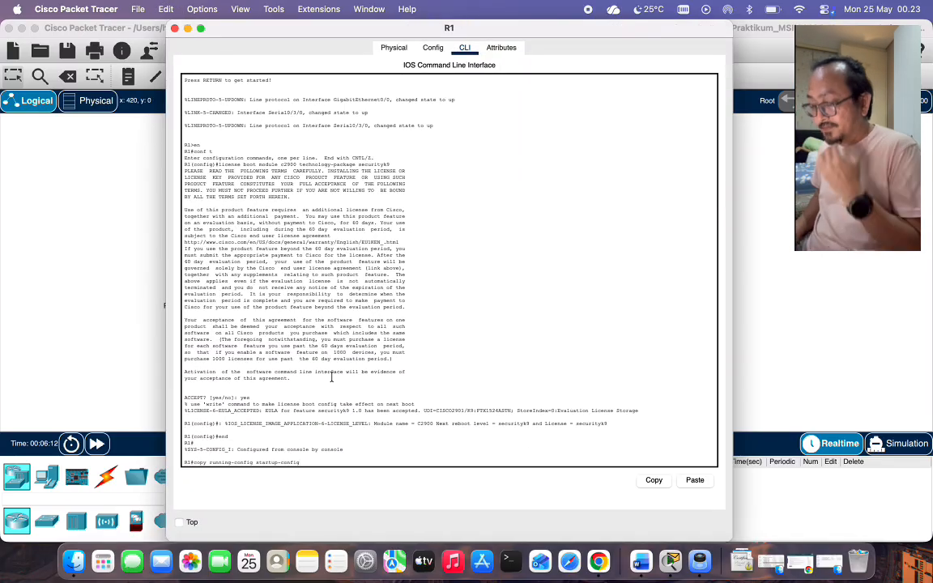
key(Return)
text(startup-config)
key(Return)
text(reload)
key(Return)
key(Return)
Verify with show version that R1's security license reads securityk9, Evaluation.
key(Return)
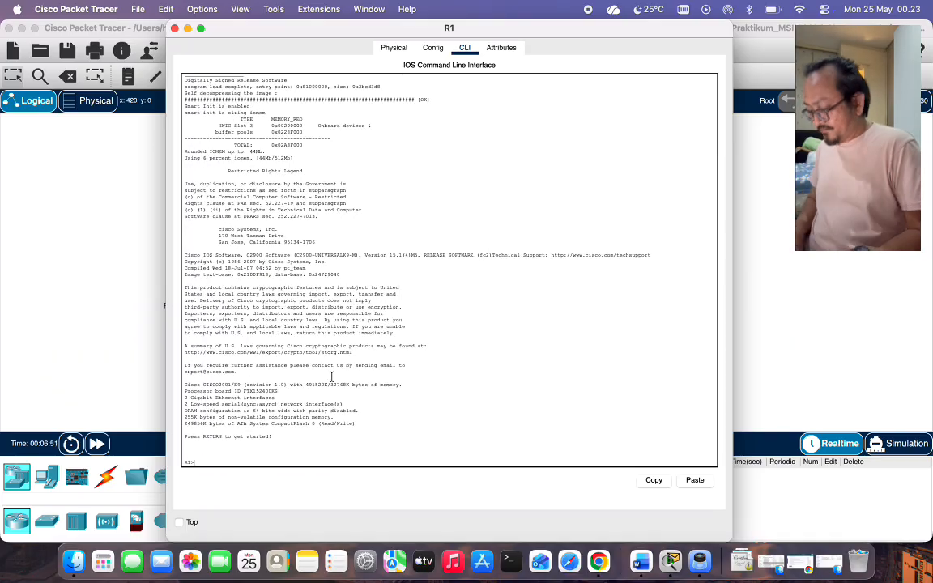
text(show vers)
key(Return)
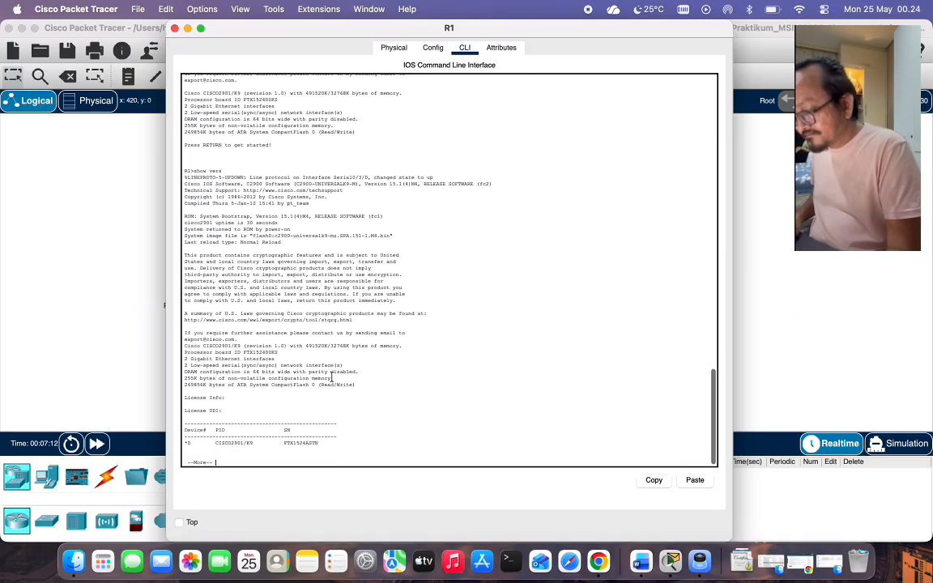
key(space)
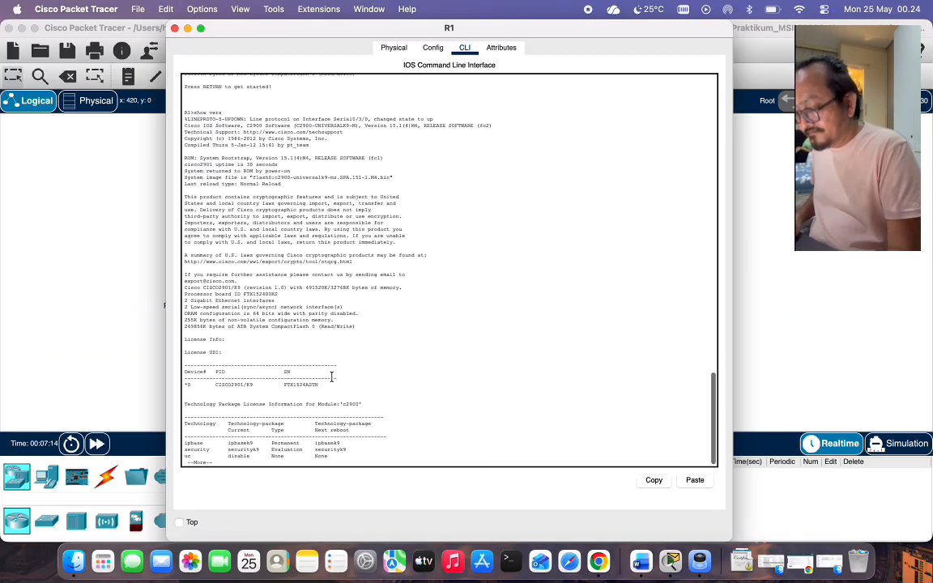
key(space)
key(Return)
key(Return)
key(Return)
key(Return)
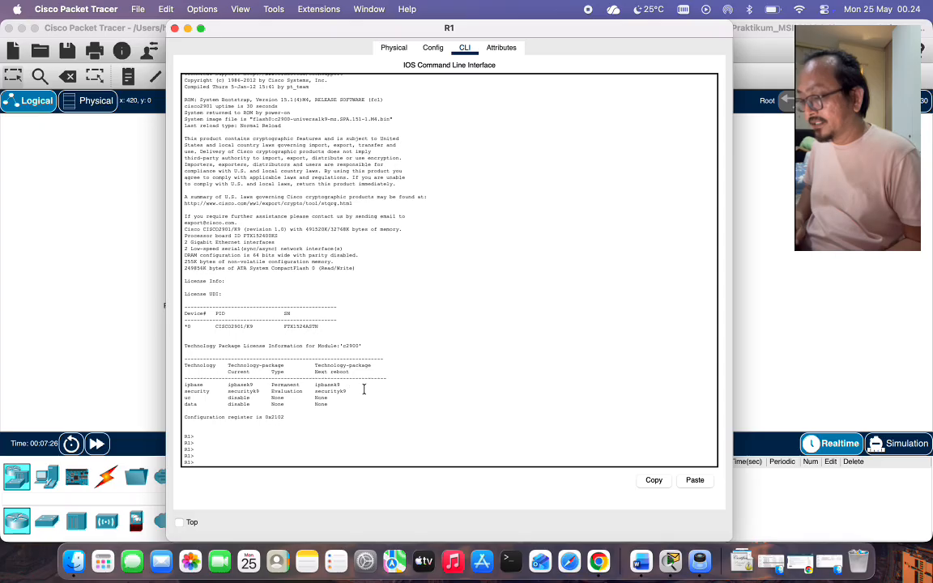
drag(346, 392, 180, 390)
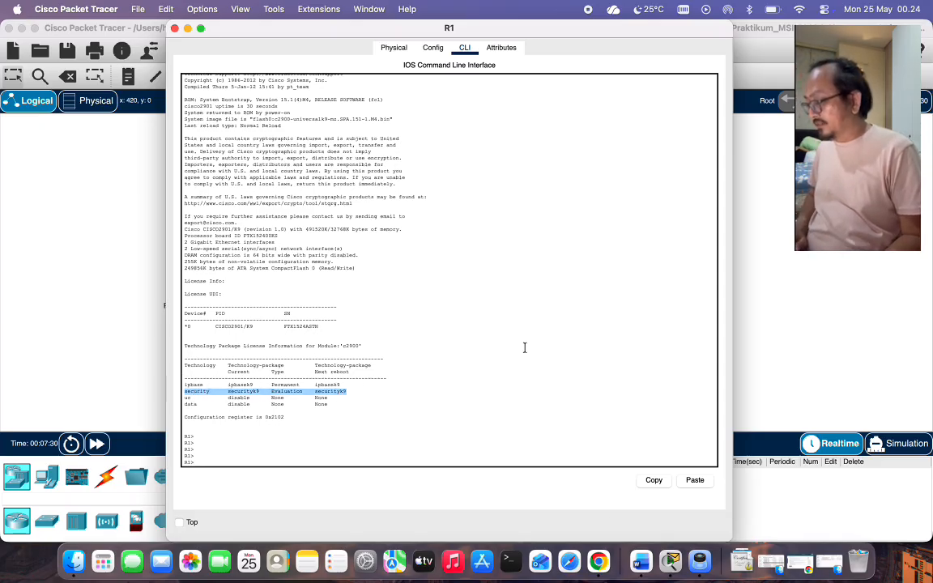
click(698, 561)
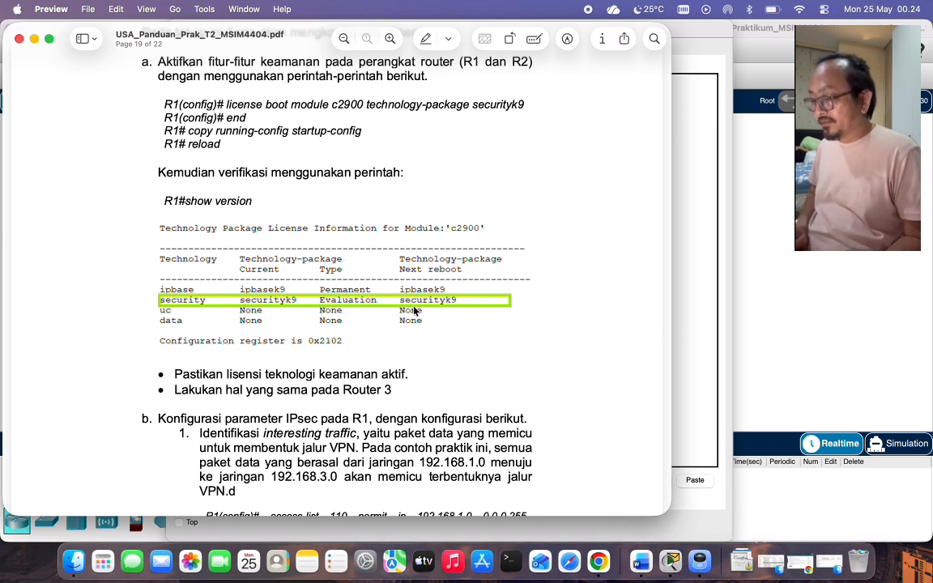
Activate the securityk9 license on R3, accept it, and save the configuration to startup.
click(701, 291)
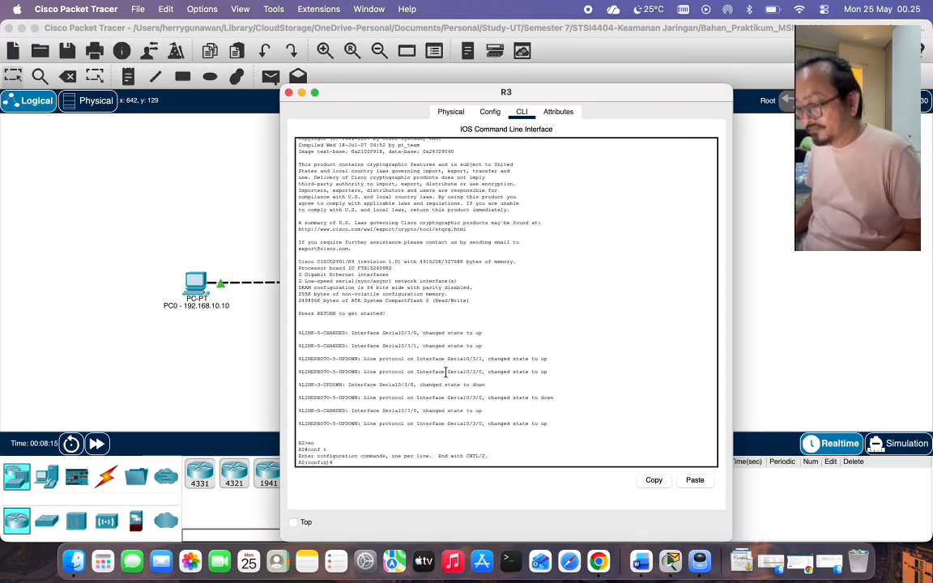
text(license boot module c2900 technology-package securityk9)
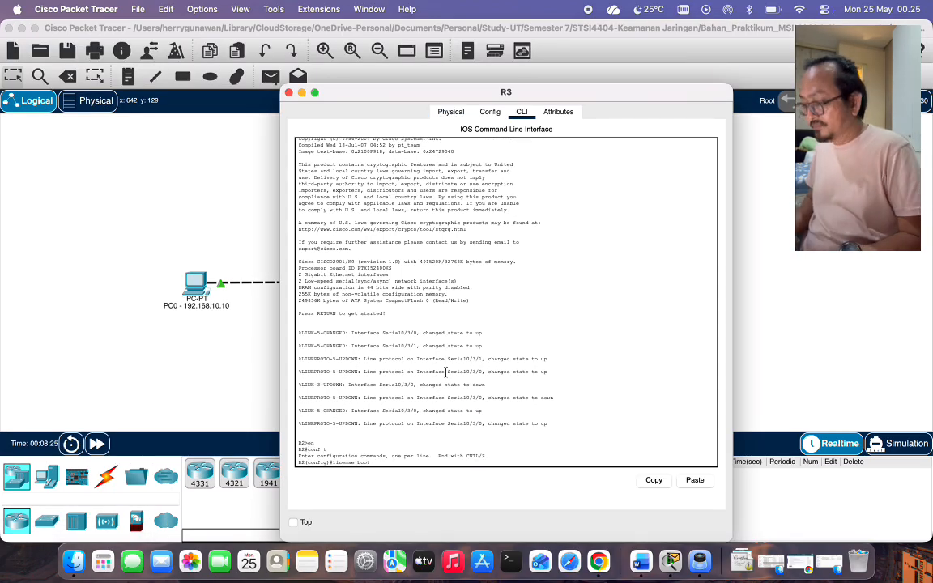
key(Return)
text(yes)
key(Return)
text(end)
key(Return)
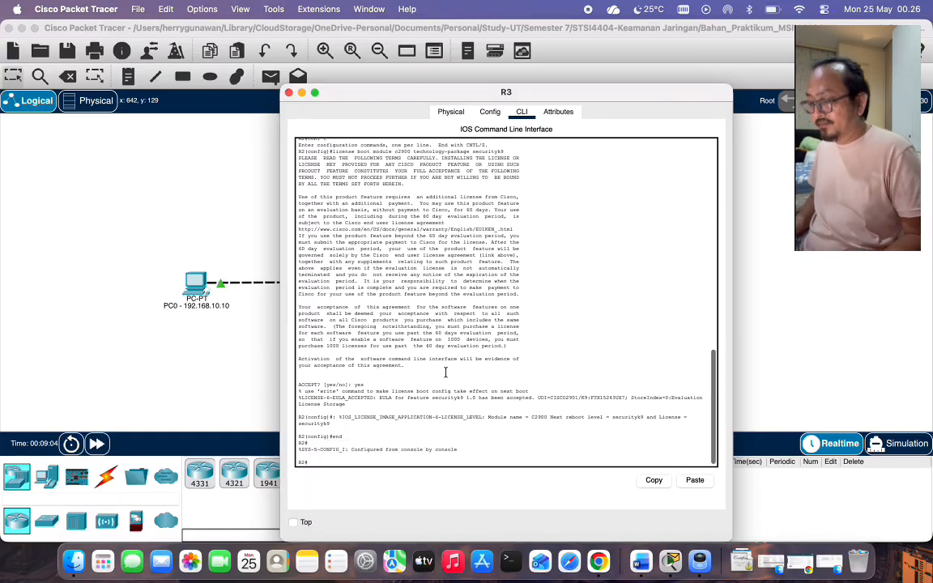
text(copy running-config startup-config)
key(Return)
key(Return)
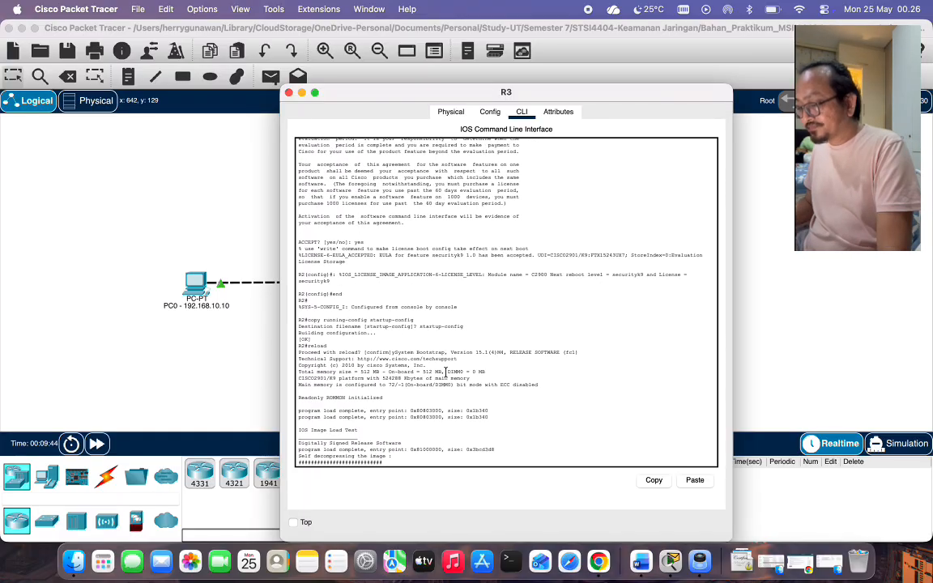
Review R3's show version output, then end the session and close its console.
key(space)
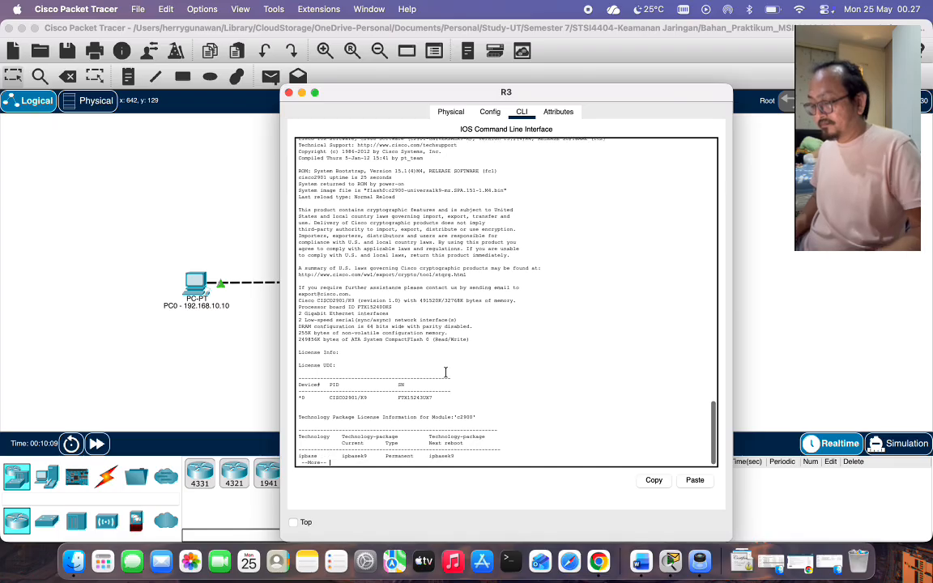
key(Return)
key(Return)
key(Return)
key(Return)
key(Return)
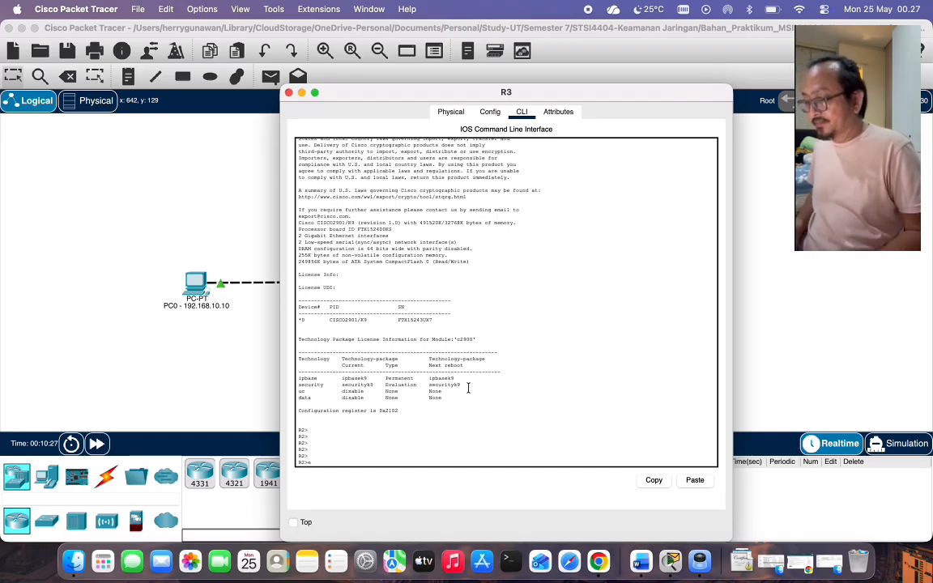
text(t)
key(Return)
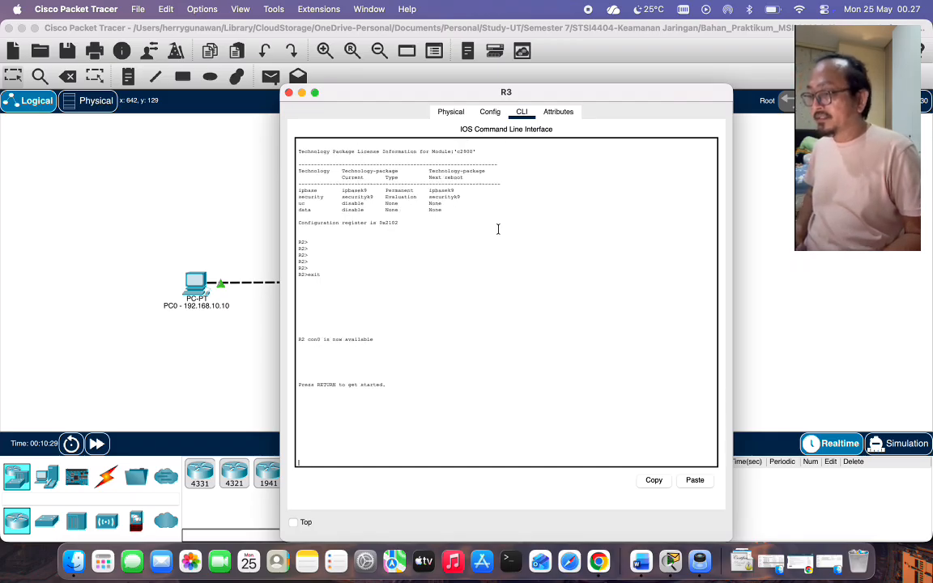
click(288, 92)
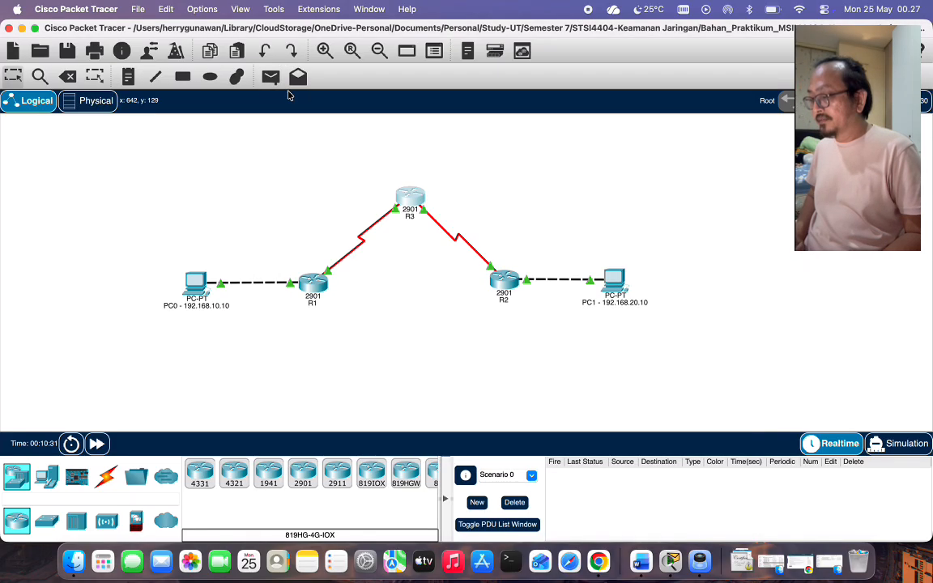
Accept the securityk9 license on R2, save to startup-config and reload the router.
click(500, 285)
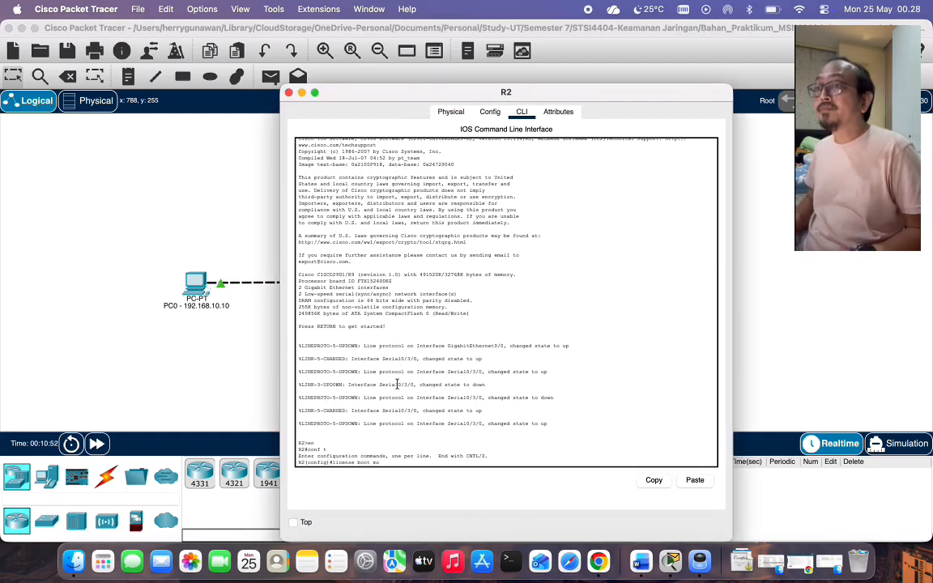
key(Return)
text(end)
key(Return)
key(Return)
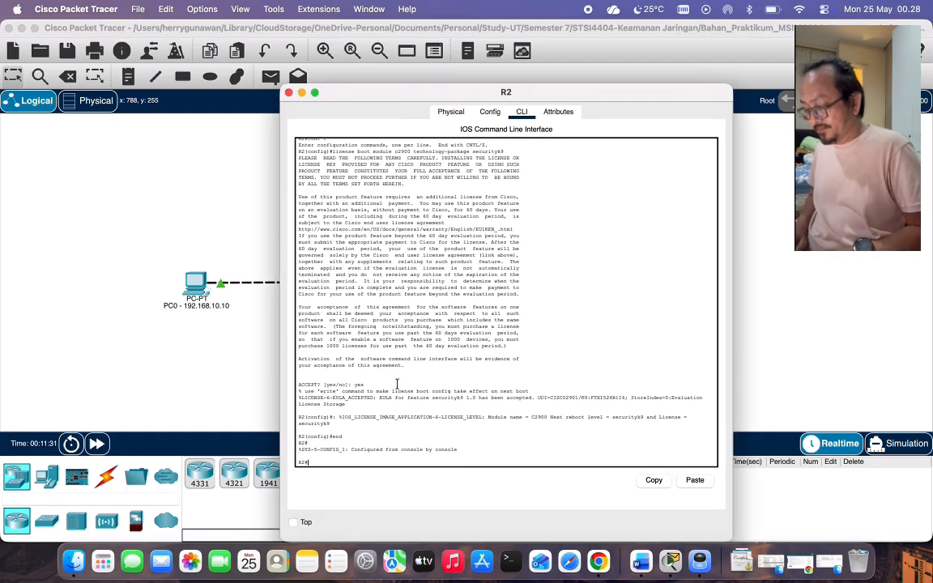
text(copy running-config startup-config)
key(Return)
text(startup-config)
key(Return)
text(reload)
key(Return)
key(Return)
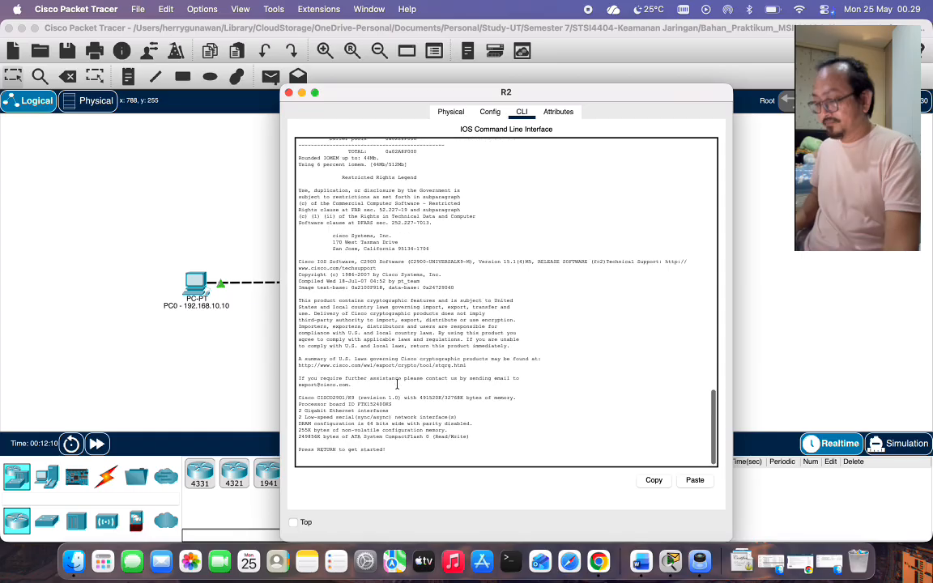
key(Return)
text(show)
key(Return)
text(show version)
key(Return)
key(Return)
key(Return)
key(Return)
key(Return)
key(Return)
key(Return)
Confirm R2's securityk9 license in the show version output and close its console.
drag(450, 85, 479, 89)
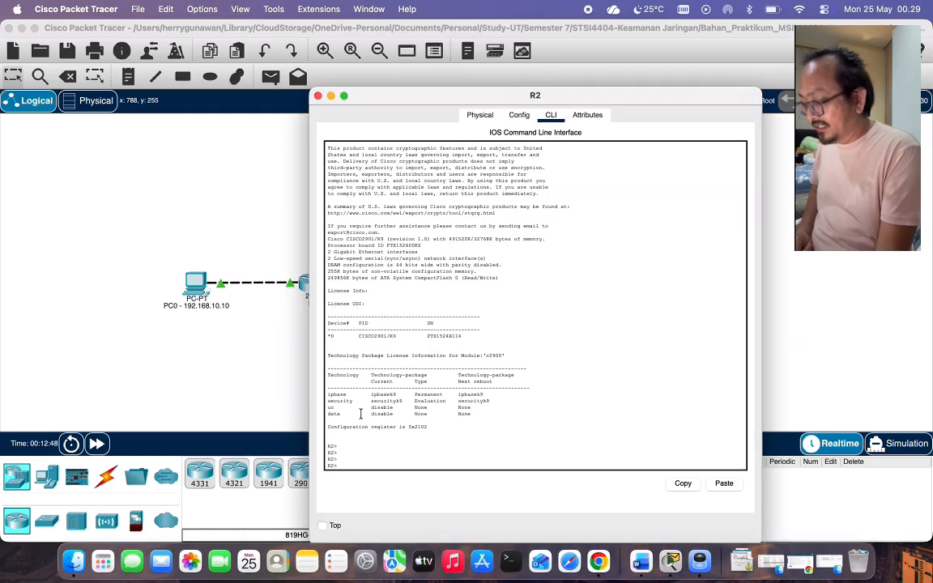
drag(327, 400, 488, 400)
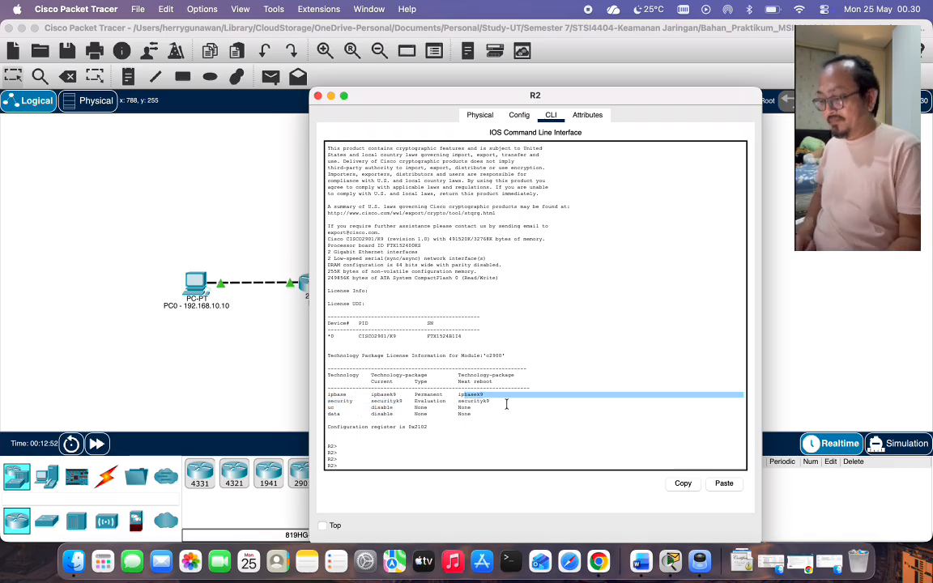
click(506, 404)
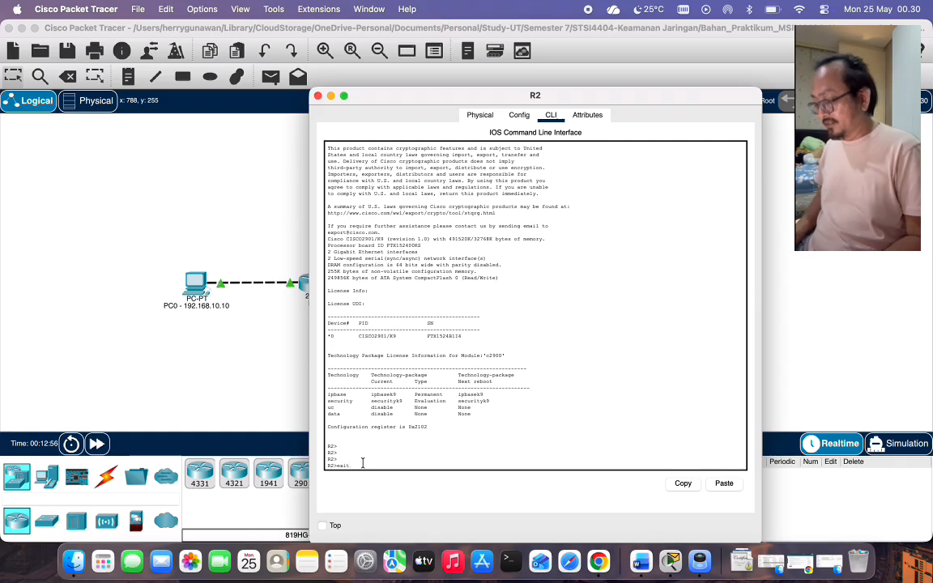
text(exit)
key(Return)
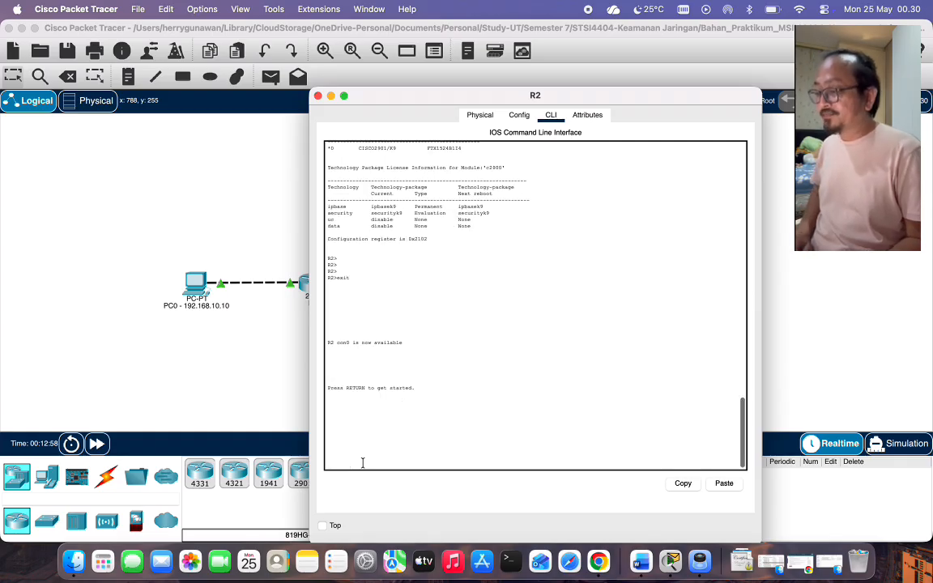
key(Return)
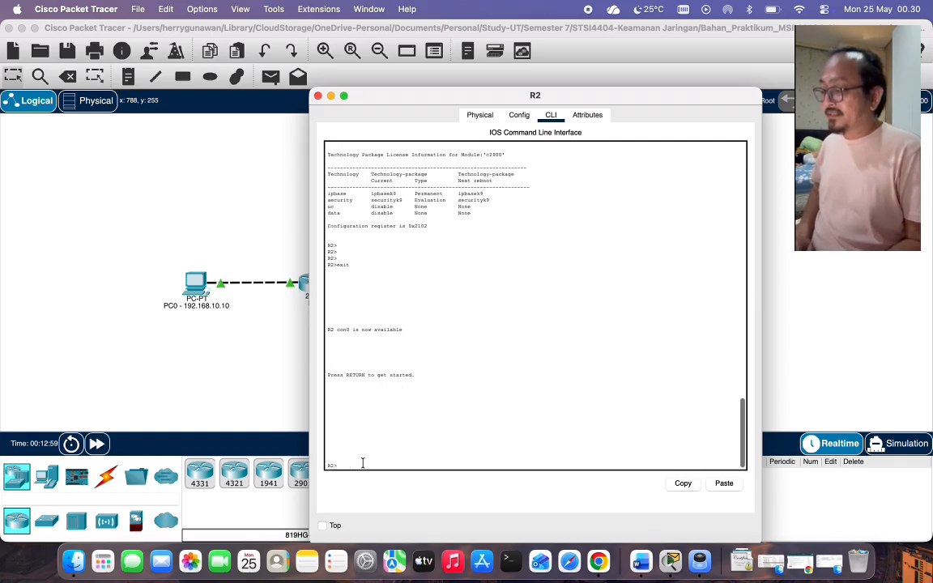
click(318, 95)
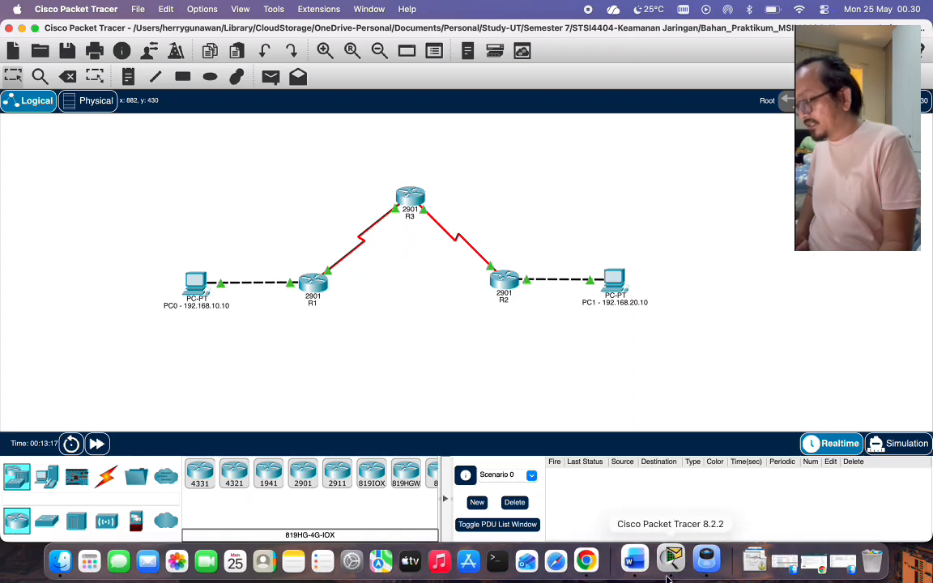
Scroll the practicum guide to page 20 to read R1's phase 2, crypto map and R3 steps.
click(698, 563)
scroll(515, 389, down, 5)
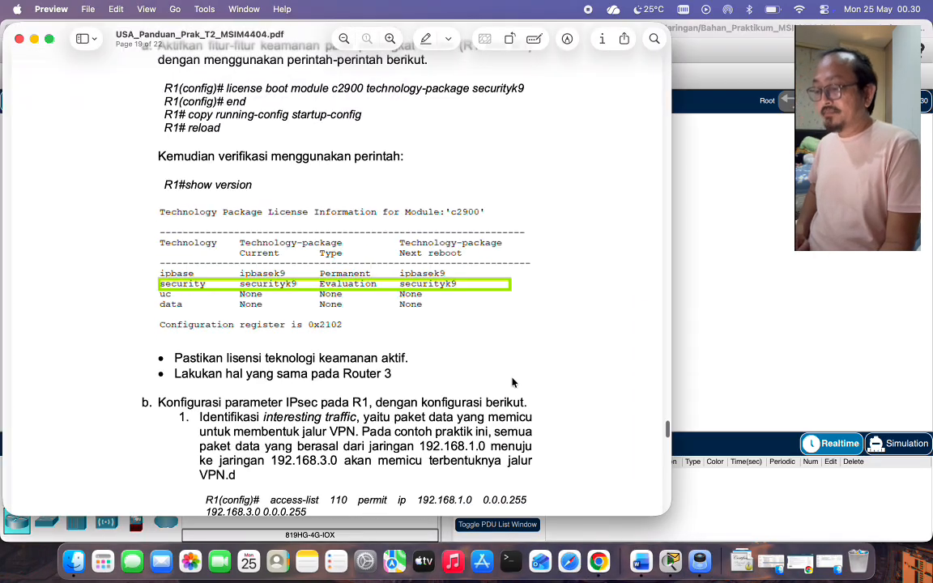
scroll(512, 382, down, 2)
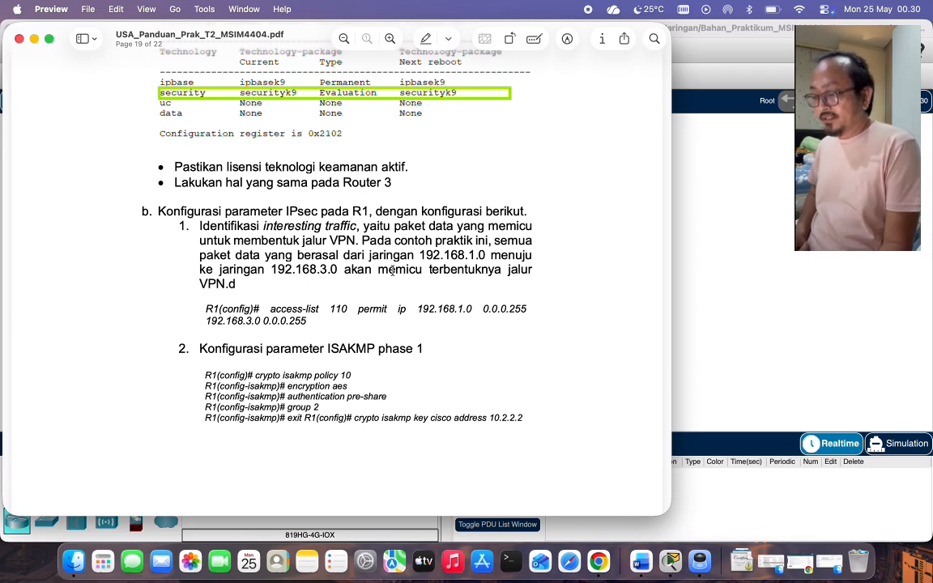
scroll(392, 271, down, 2)
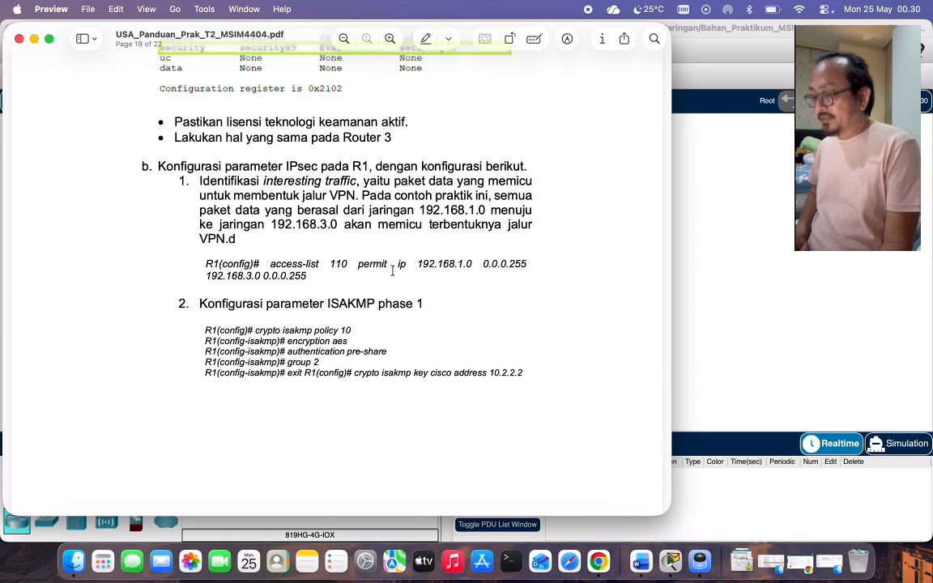
scroll(387, 255, down, 10)
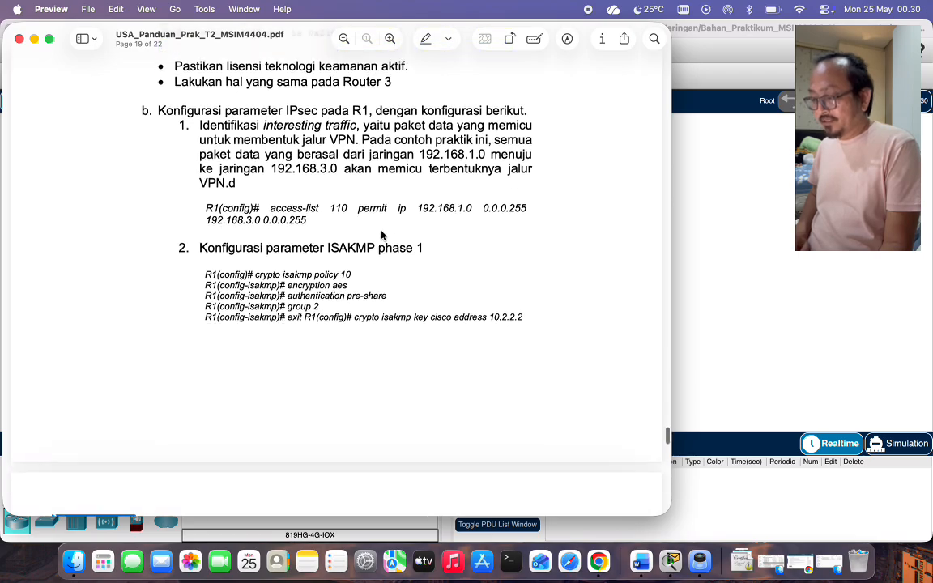
scroll(382, 234, down, 8)
scroll(382, 234, down, 2)
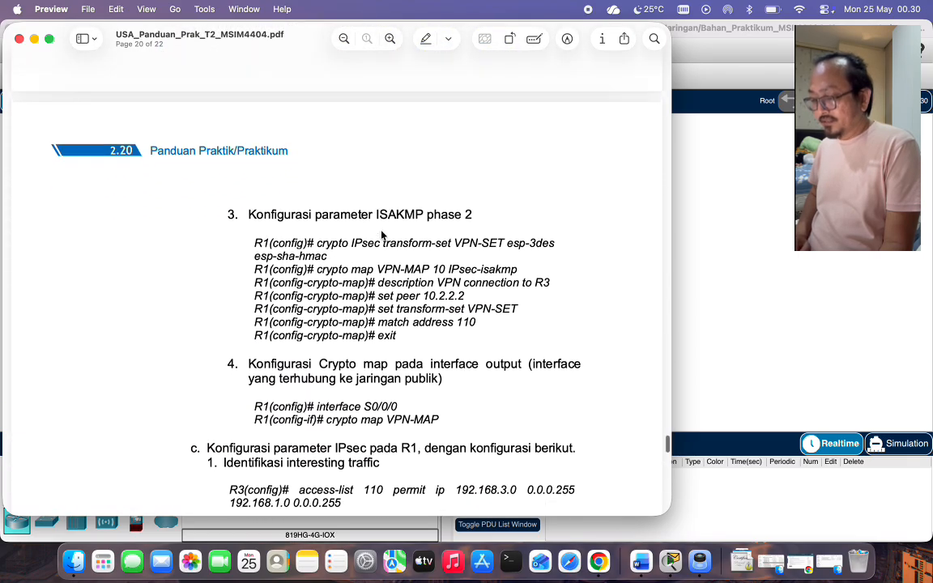
scroll(382, 234, down, 6)
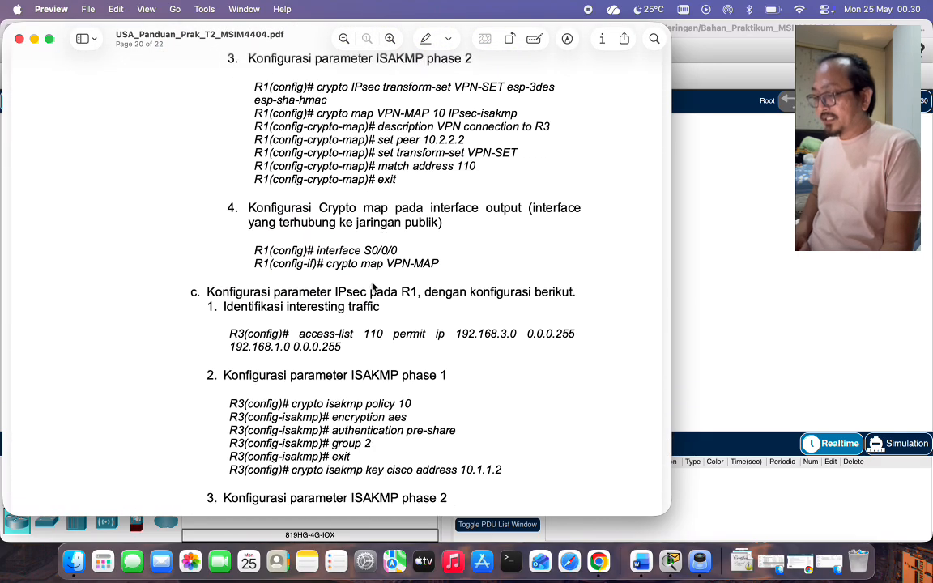
scroll(369, 297, down, 3)
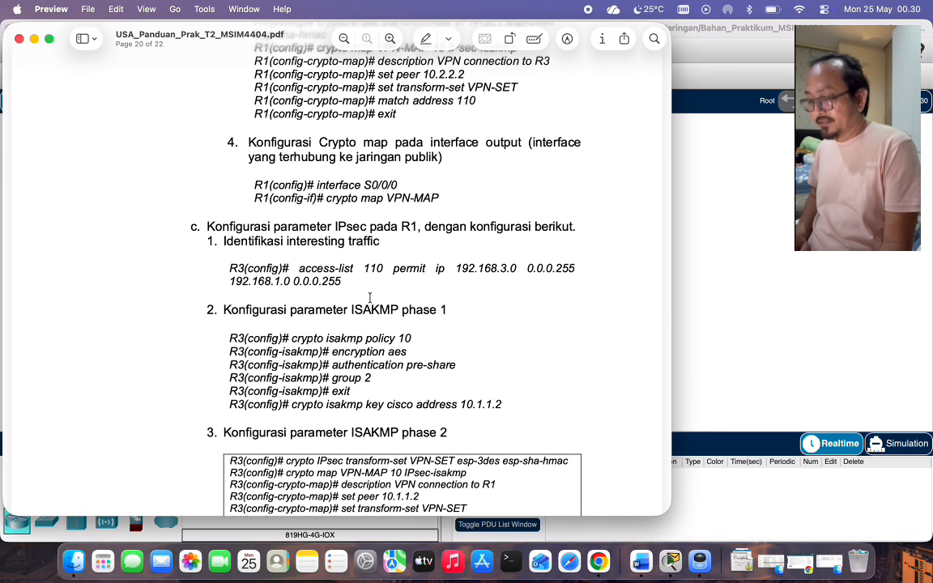
scroll(369, 297, down, 1)
scroll(369, 298, up, 10)
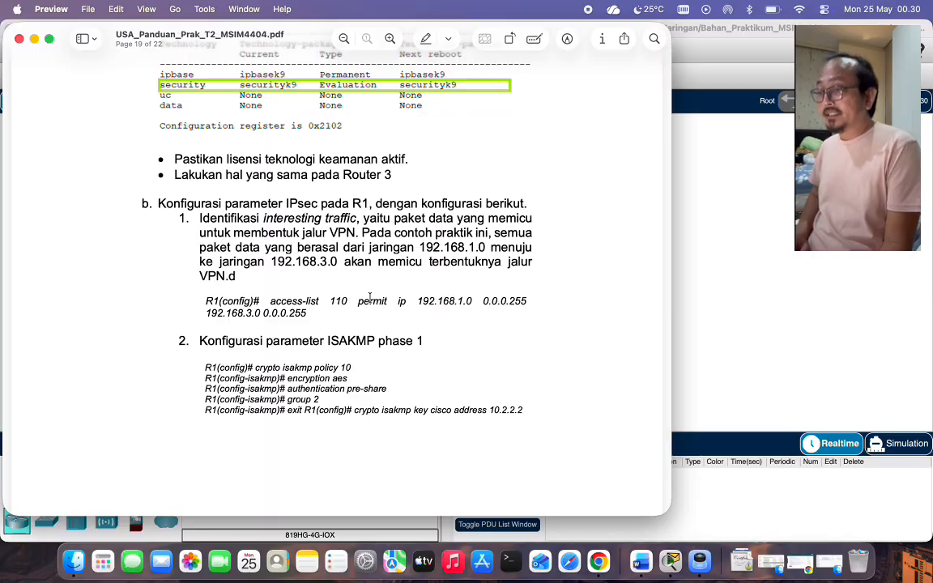
scroll(369, 298, down, 15)
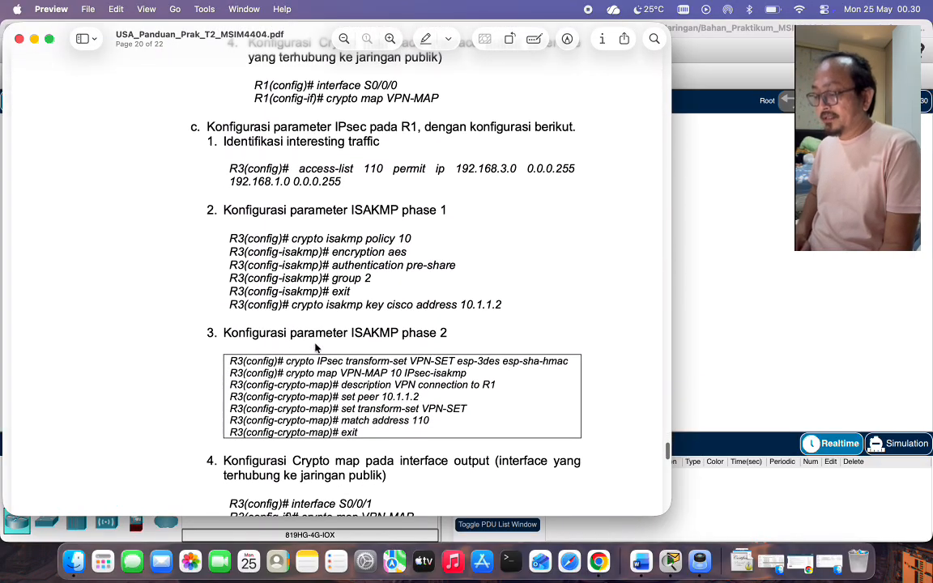
scroll(309, 296, up, 2)
scroll(309, 296, down, 5)
scroll(309, 296, down, 10)
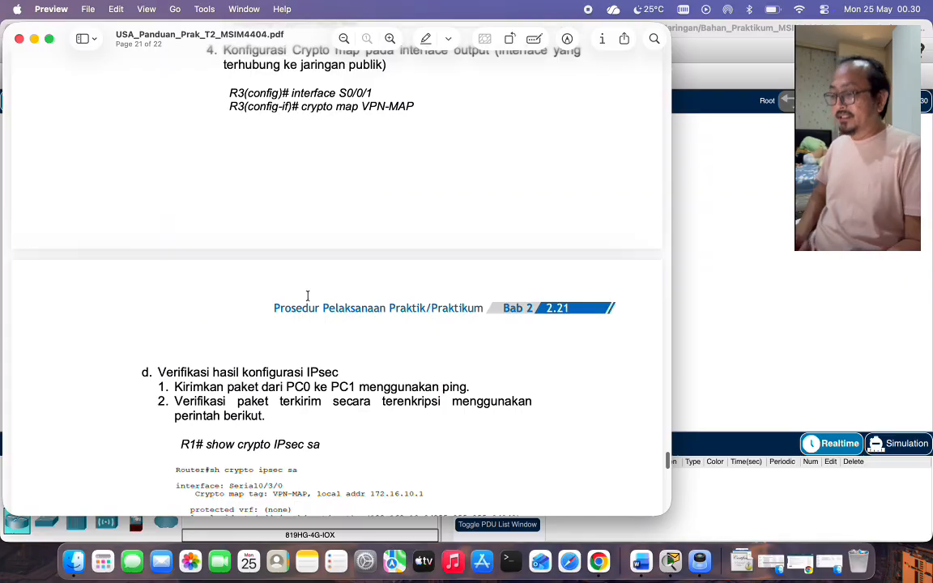
scroll(308, 303, up, 20)
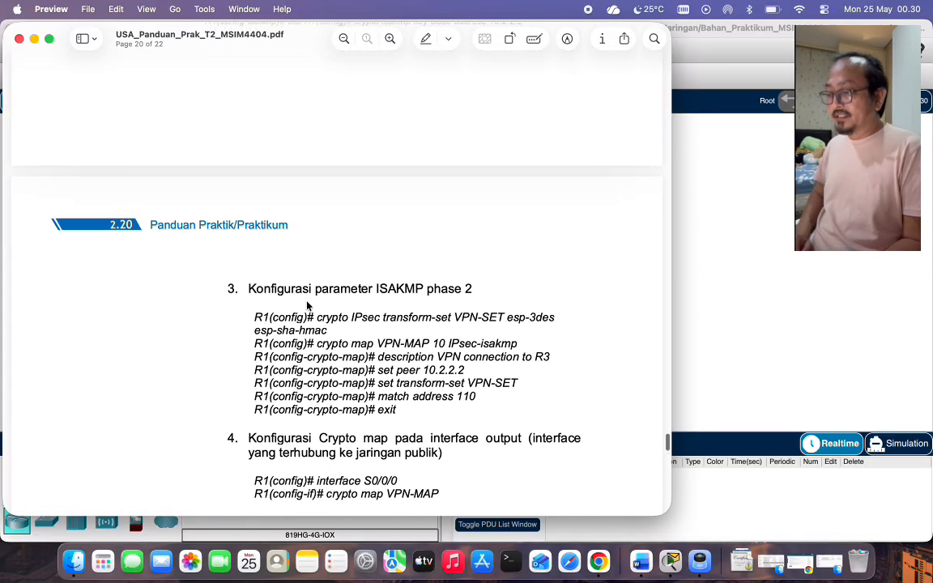
scroll(240, 232, up, 3)
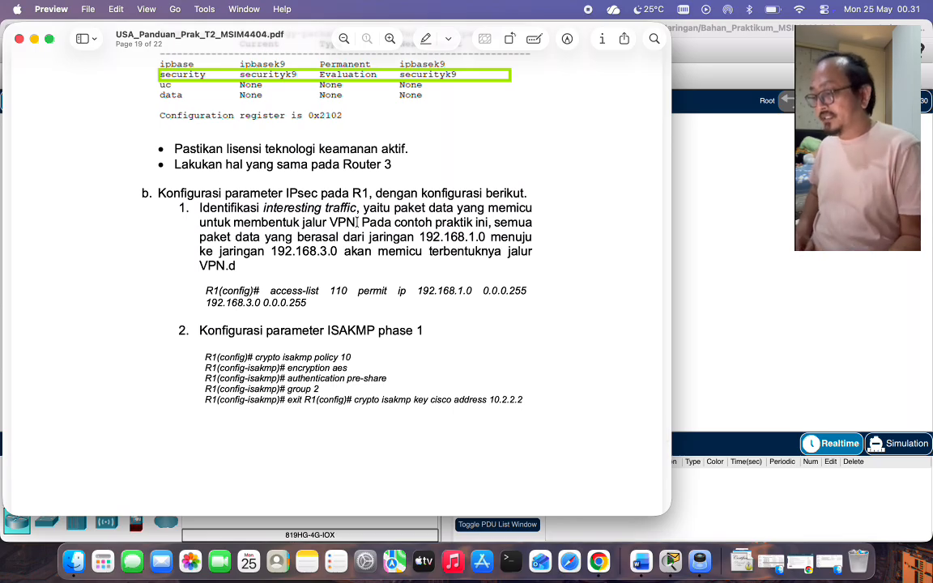
scroll(436, 202, down, 3)
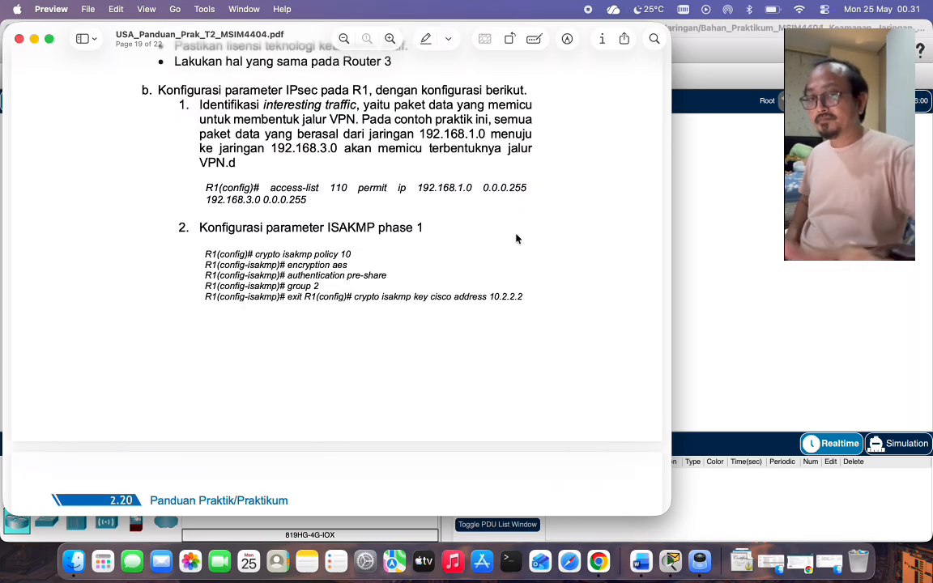
scroll(348, 271, up, 2)
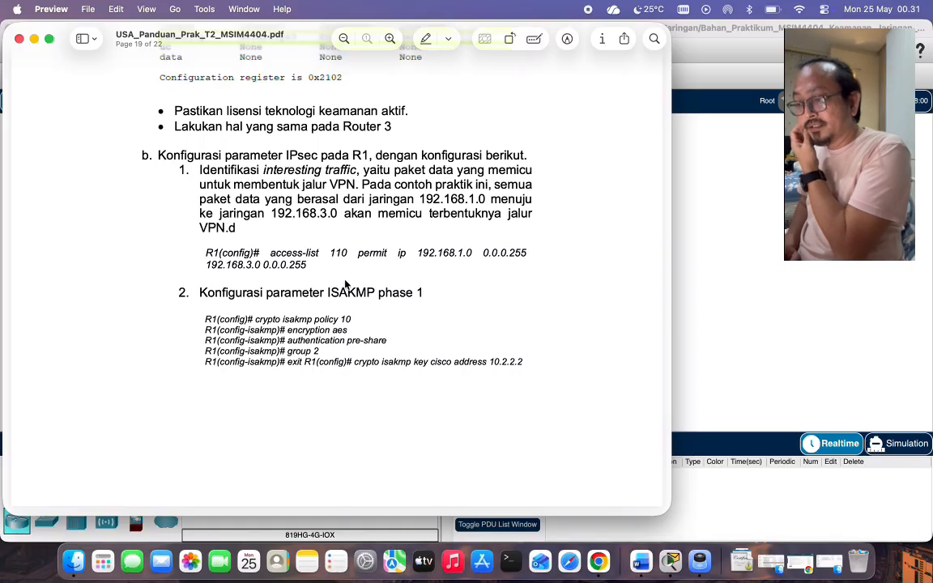
scroll(346, 284, down, 2)
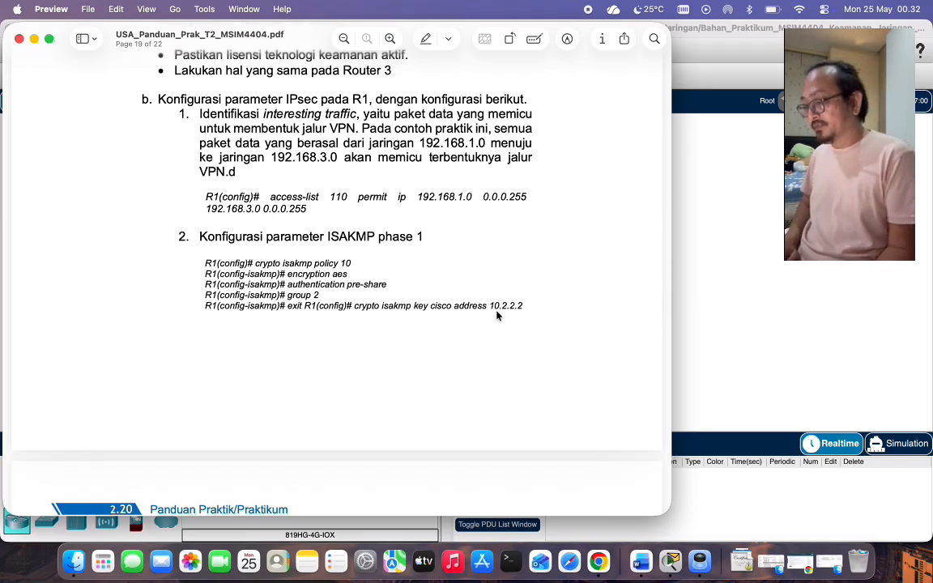
scroll(505, 316, down, 15)
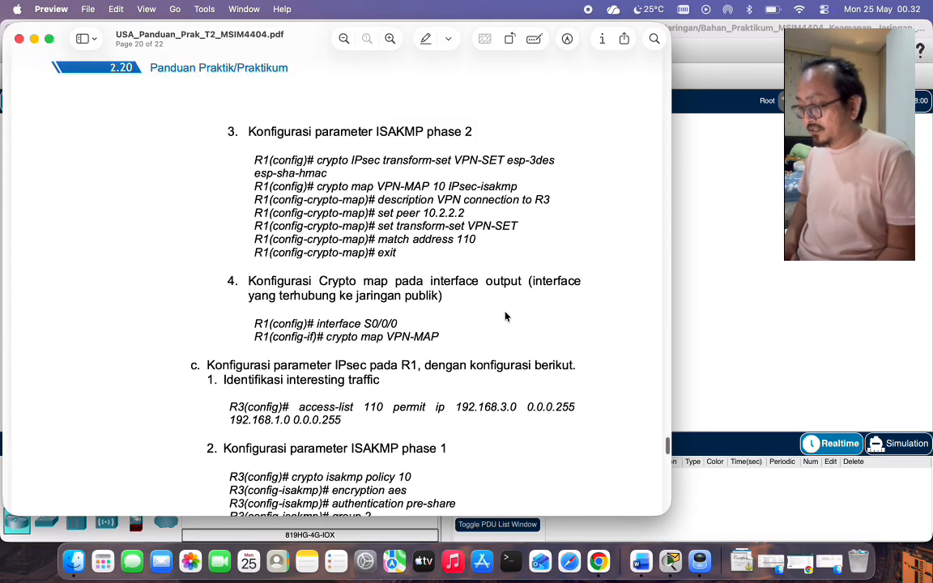
scroll(505, 316, down, 4)
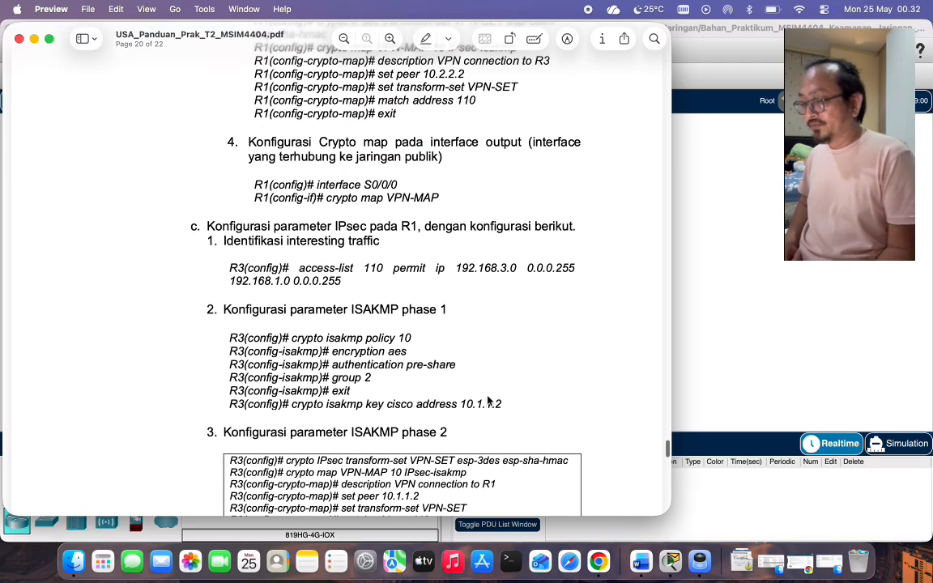
scroll(453, 267, up, 8)
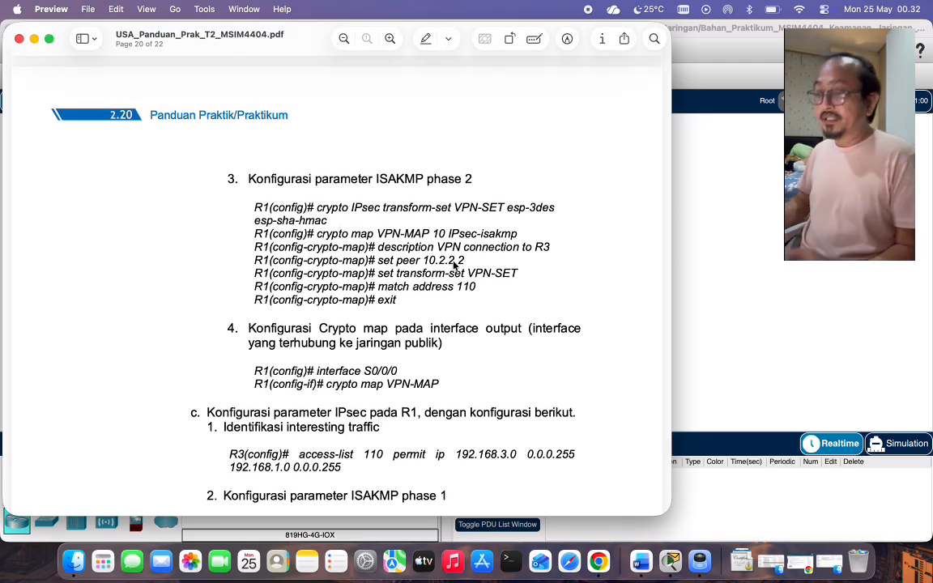
click(733, 251)
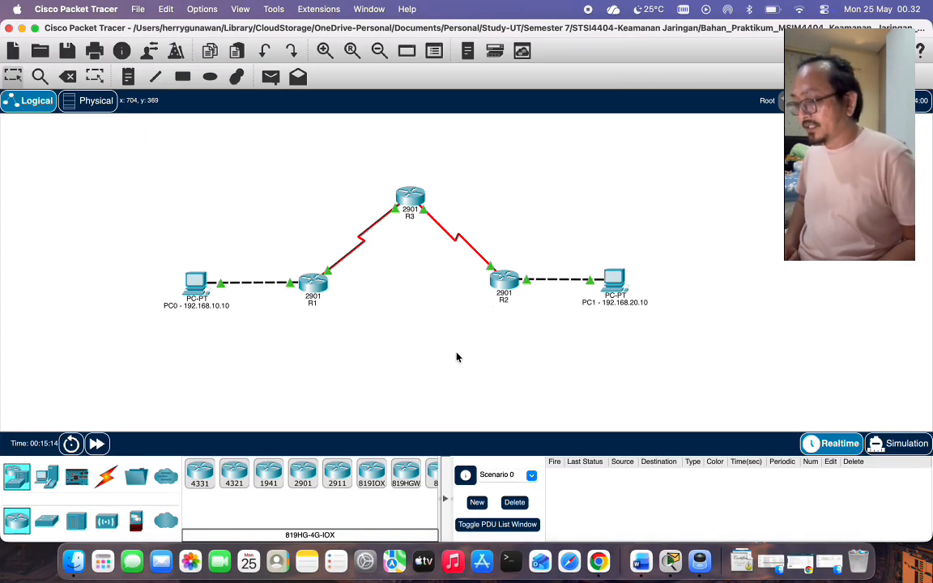
On R1, create access list 110 permitting 192.168.10.0/24 to 192.168.20.0/24.
click(310, 289)
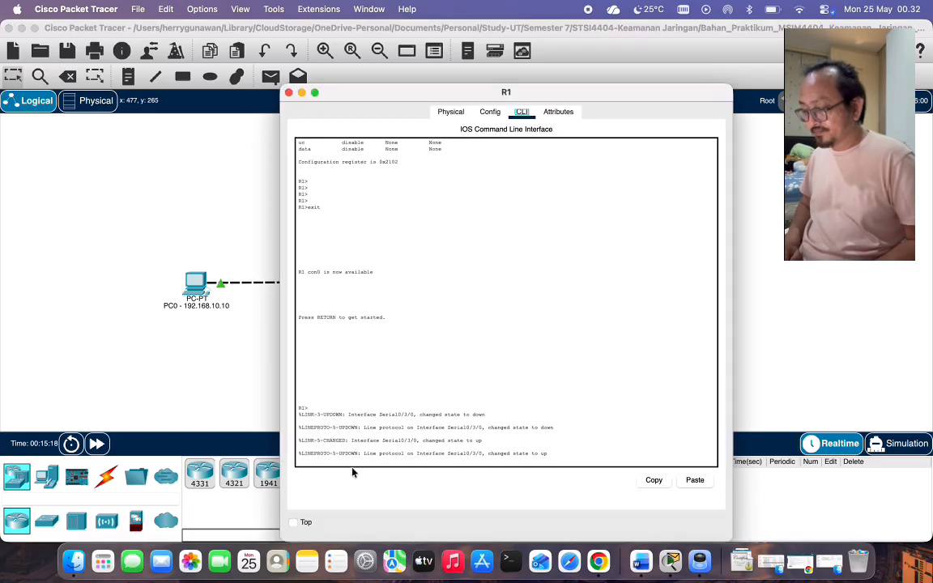
text(en)
key(Return)
text(conf t)
key(Return)
text(access-list 110 permit ip 192.168.10.0)
text( 0.0.0.255 192.168.20.0 0.0.0.255)
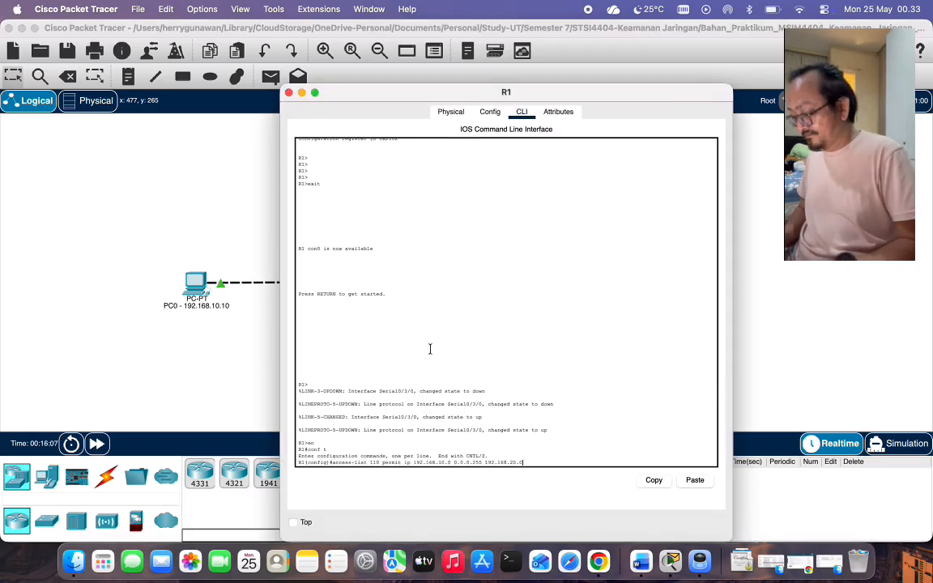
key(Return)
Create ISAKMP policy 10 (aes, pre-share, group 2) and set the pre-shared key for peer 172.16.10.1.
text(crypto isakmp policy 10)
key(Return)
text(encryption aes)
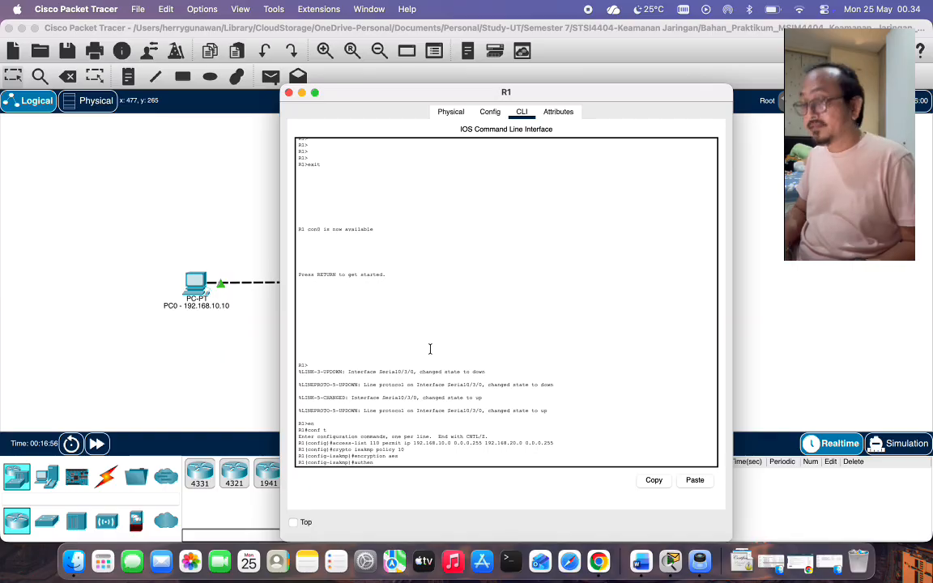
key(Return)
text(authentication pre-share)
key(Return)
text(group 2 exit)
key(Return)
text(crypto isakmp key cisco address 172.16.10.1)
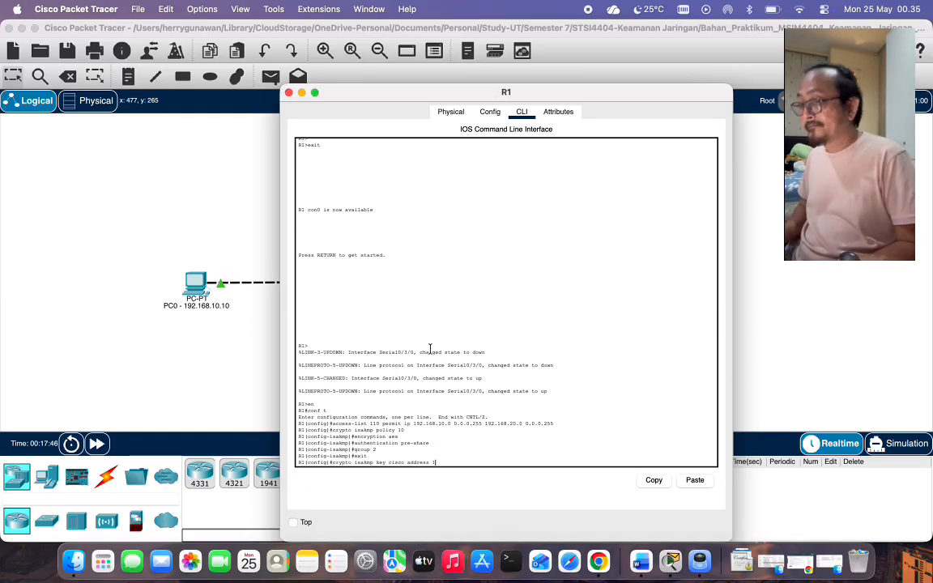
key(Return)
Create transform set VPN-SET (esp-3des, esp-sha-hmac) and crypto map VPN-MAP 10 with peer 172.16.10.1.
text(crypto ipsec transform-set VPN-SET esp-3des esp-sha-hmac)
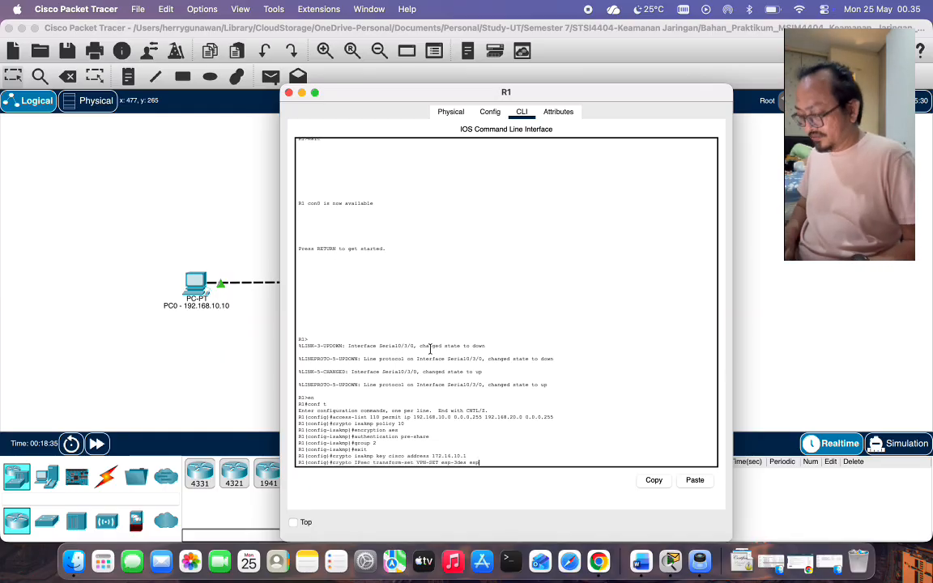
key(Return)
text(crypto map VPN-MAP 10 ipsec-isakmp)
key(Return)
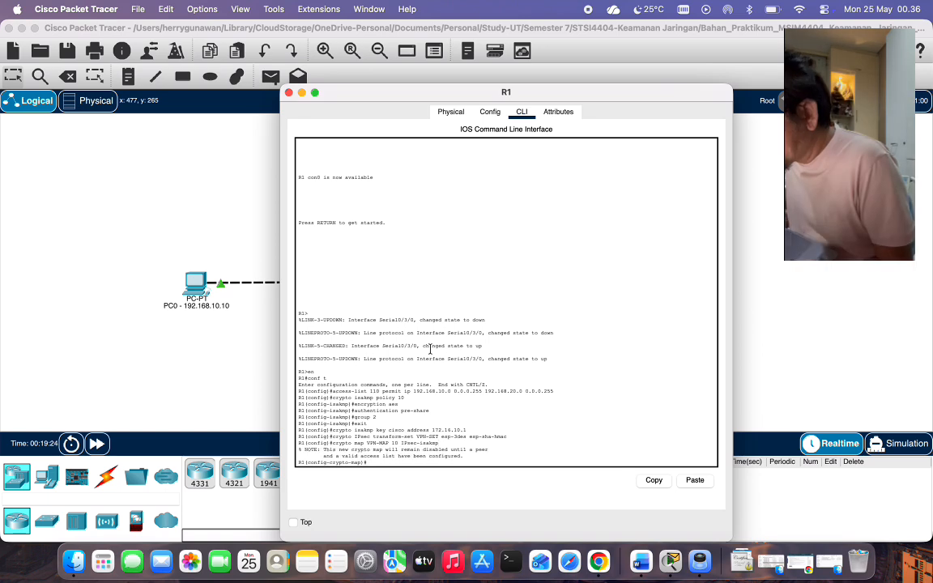
text(description VPN connection to R3)
key(Return)
text(set peer 172.16.10.1)
key(Return)
text(set transform)
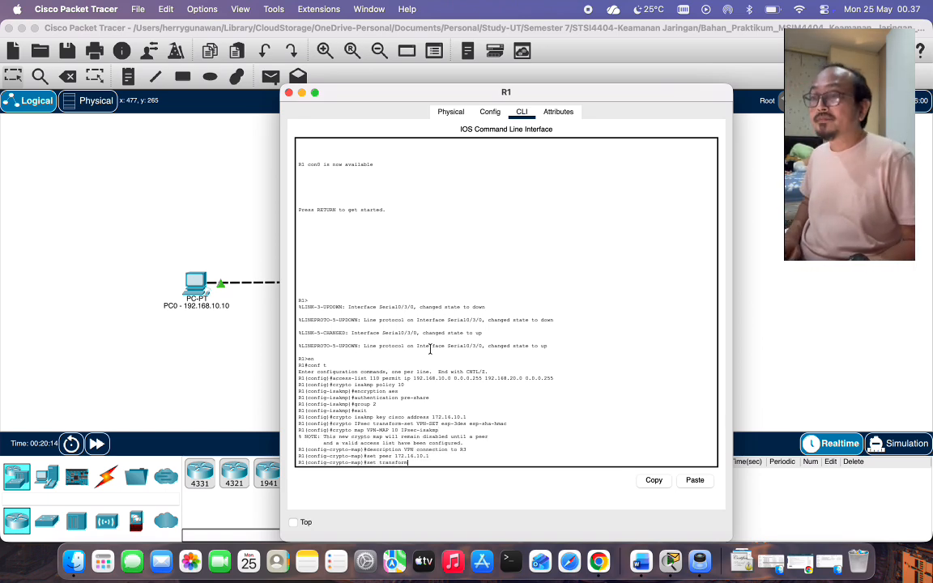
text(-set VPN-SET)
key(Return)
Match ACL 110, apply VPN-MAP to Serial0/3/0, save with wr, and close R1's window.
text(match address 110 R1(config-crypto-map)#exit R1(config)#interface s0/3/0)
key(Return)
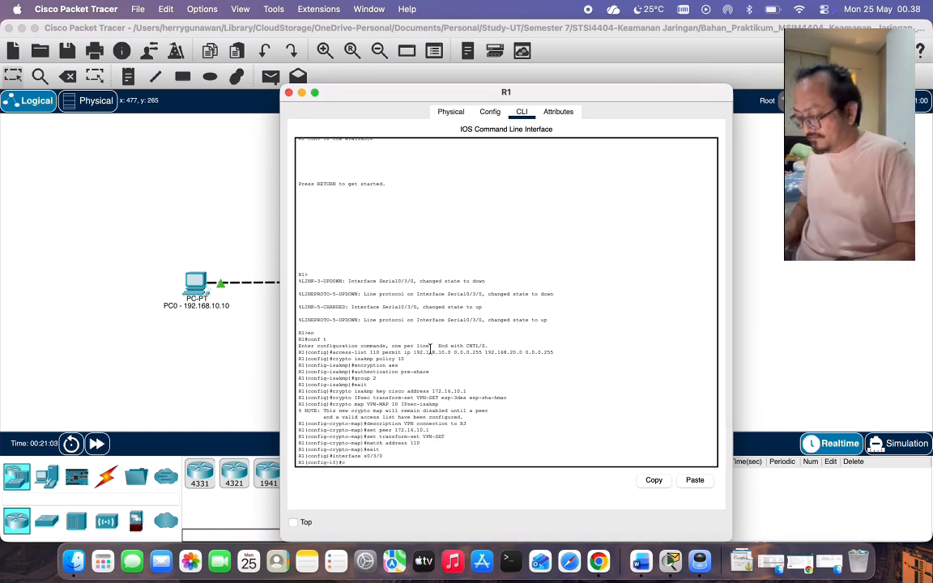
text(crypto map VPN-MAP)
key(Return)
text(exit)
key(Return)
text(exit)
key(Return)
text(wr)
key(Return)
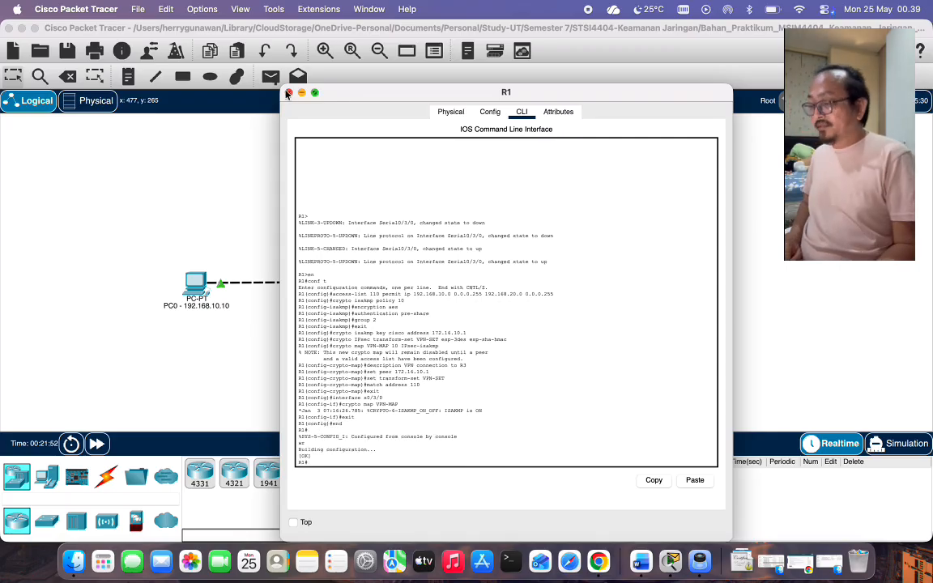
click(289, 92)
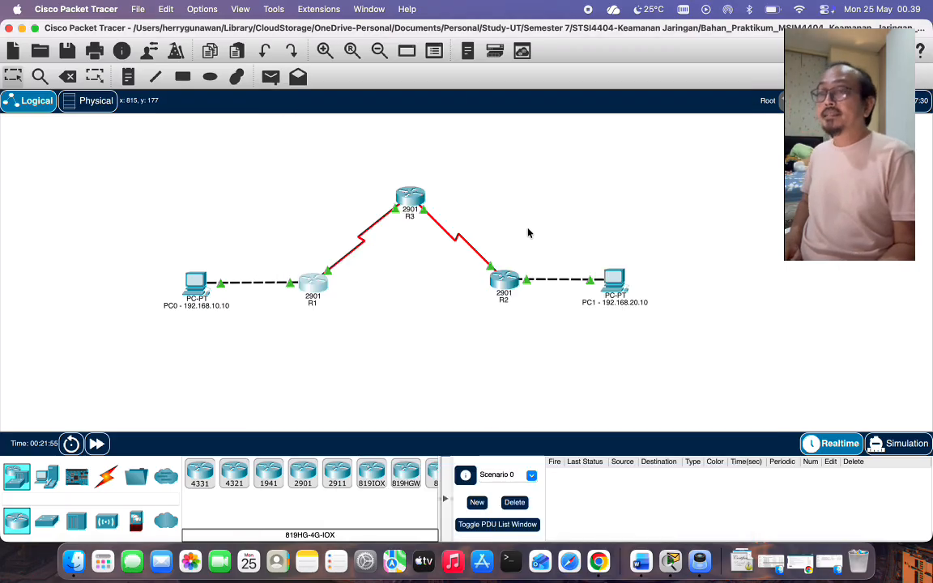
On R3, create access list 110 permitting 192.168.20.0/24 to 192.168.10.0/24.
click(413, 199)
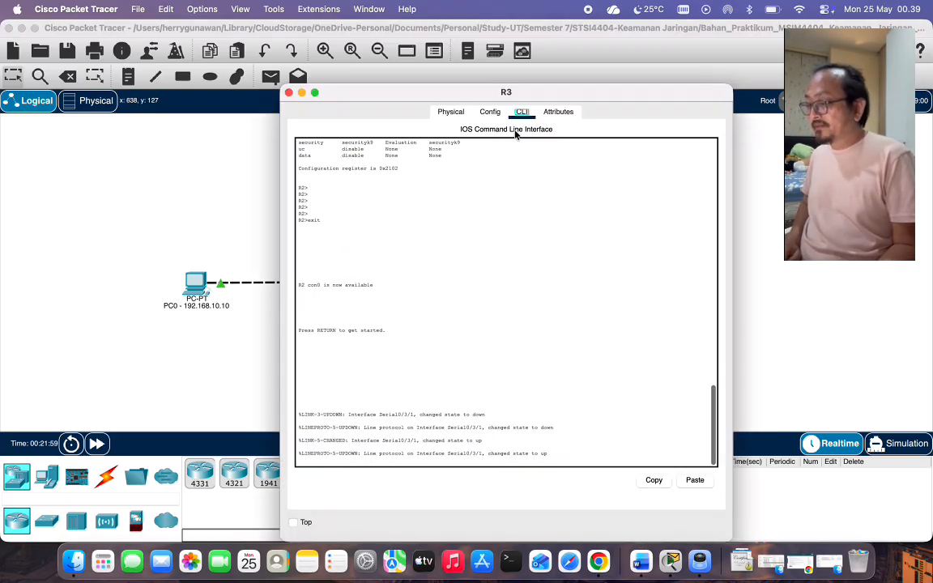
key(Return)
text(en)
key(Return)
text(conf t)
key(Return)
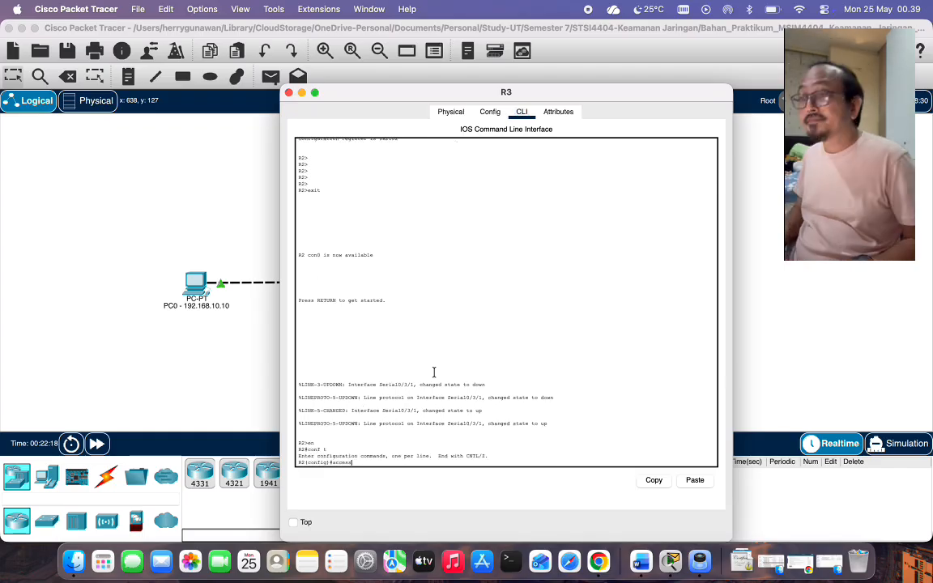
text(access-list 110 permit ip 192.168.20.0 0.0.0.255 192.168.10.0 0.0.0.255)
Create ISAKMP policy 10 (aes, pre-share, group 2) and set the pre-shared key for peer 172.16.10.2.
key(Return)
text(crypto isakmp policy 10)
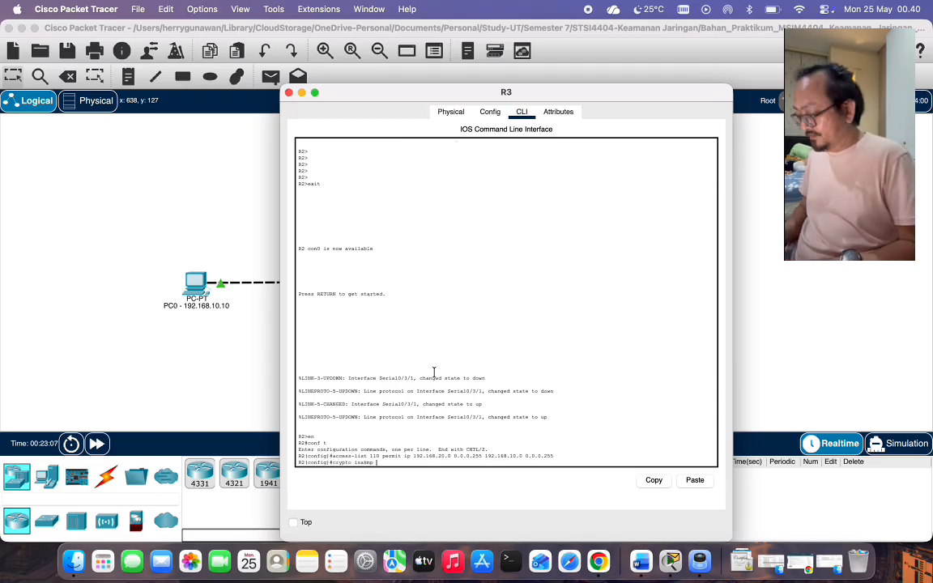
key(Return)
text(encryption aes)
key(Return)
text(authentication pre-share)
key(Return)
text(group 2)
key(Return)
text(exit)
key(Return)
text(crypto isakmp key cisco address 172.16.10.2)
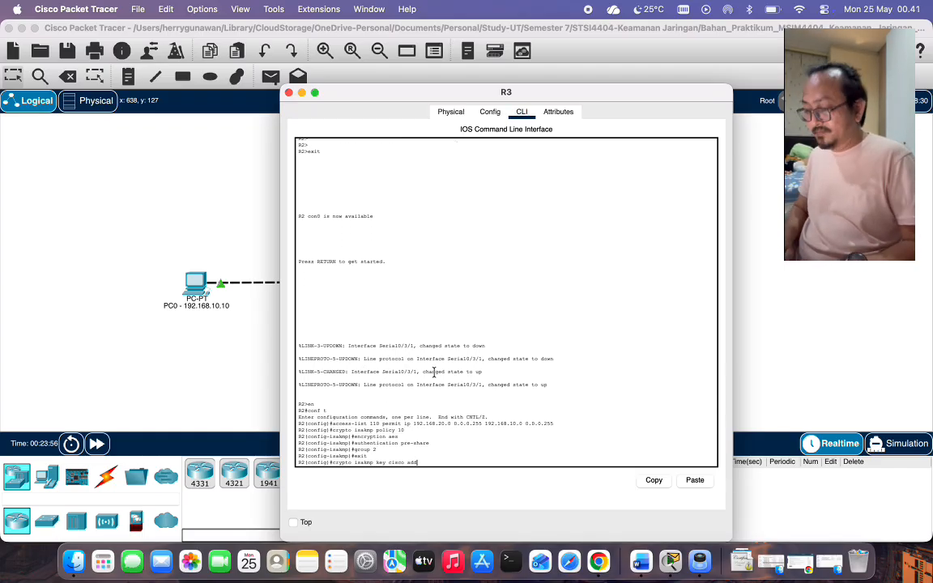
key(Return)
Create transform set VPN-SET and crypto map VPN-MAP 10, described 'VPN connection to R1', peering 172.16.10.2.
text(crypto IPsec transform-set VPN-SET esp-3des esp-sha-hmac)
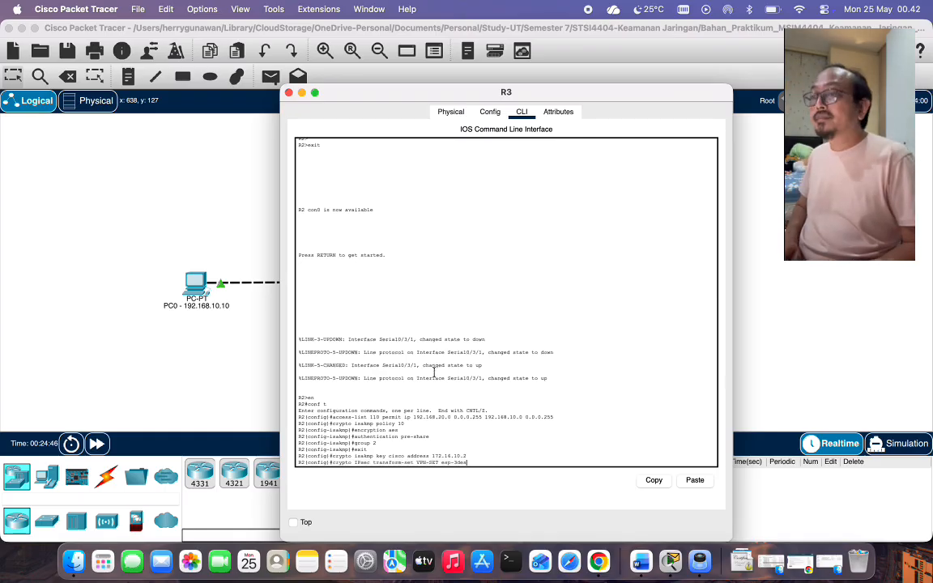
key(Return)
text(crypto map VPN-MAP 10 IPsec-isakmp)
key(Return)
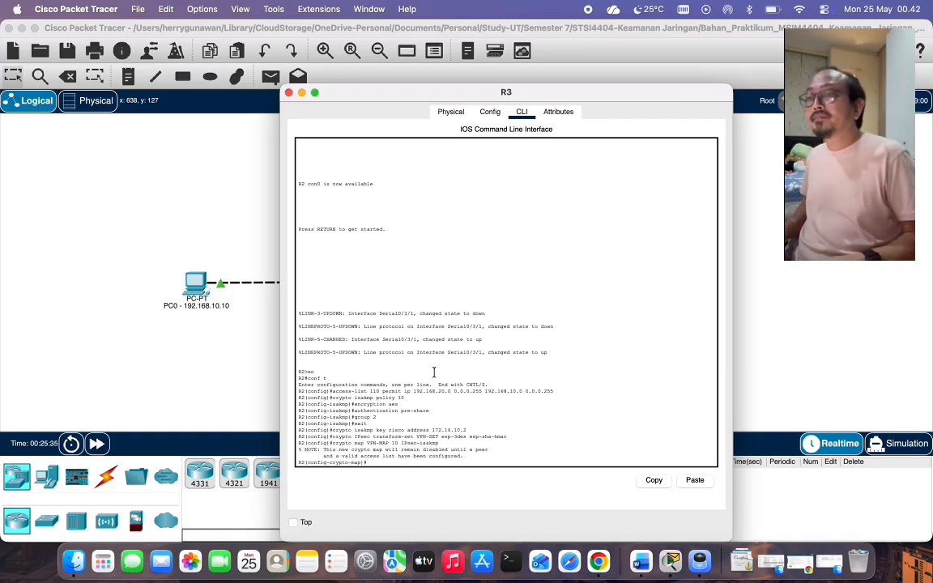
text(description VPN connection to R1)
key(Return)
text(set peer 172.16.10.2)
key(Return)
text(set transform-set VPN-SET)
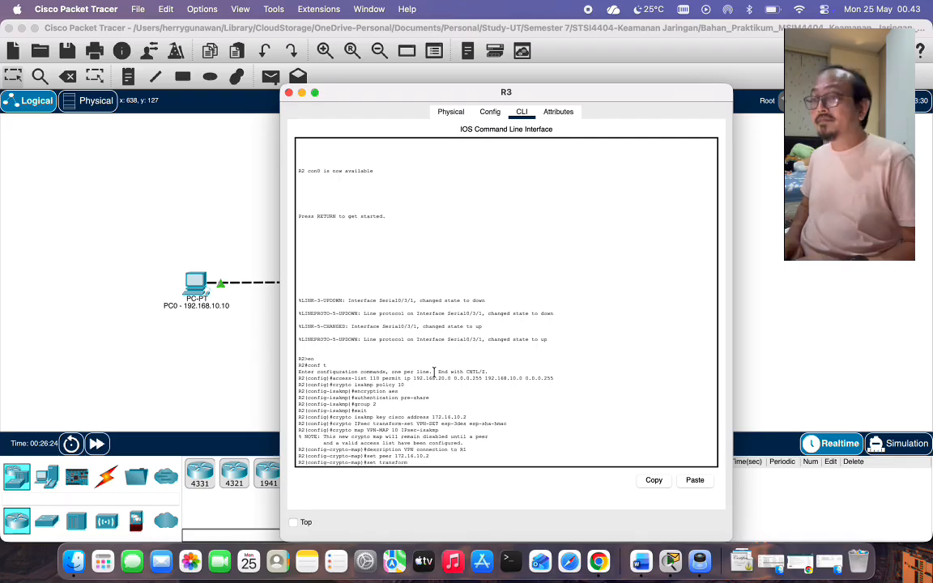
key(Return)
Match ACL 110, apply VPN-MAP to Serial0/3/0, exit and save, and close R3's window.
text(match address 110)
key(Return)
text(exit)
key(Return)
text(interface s0/3/0)
key(Return)
text(crypto map VPN-MAP)
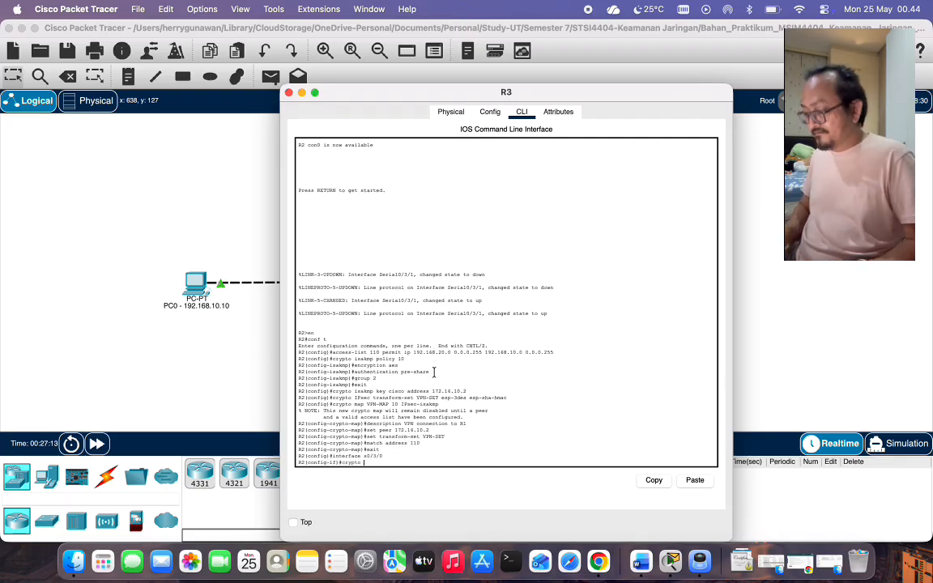
key(Return)
text(exit)
key(Return)
click(289, 93)
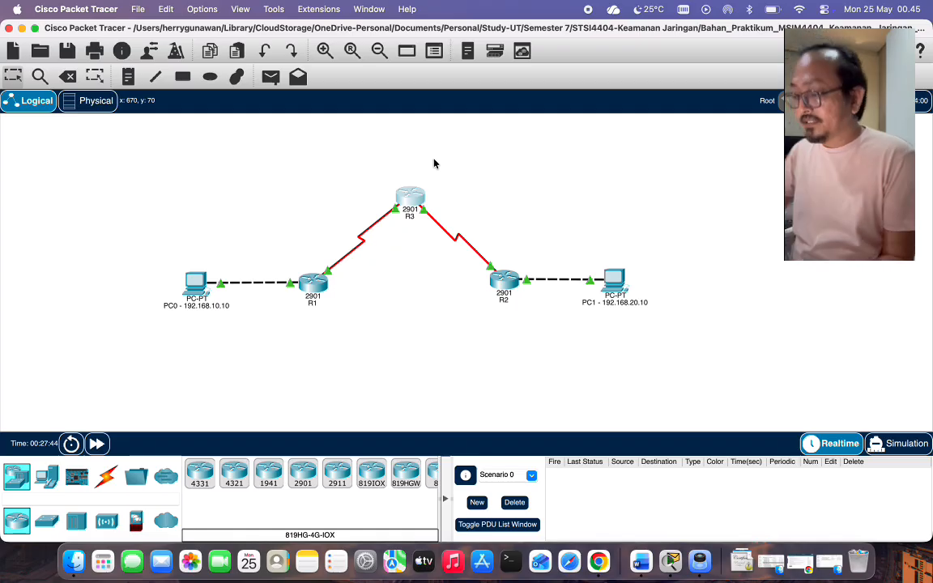
Read page 21's verification step (ping PC0 to PC1, show crypto ipsec sa), then return to the topology.
click(700, 561)
scroll(444, 370, down, 10)
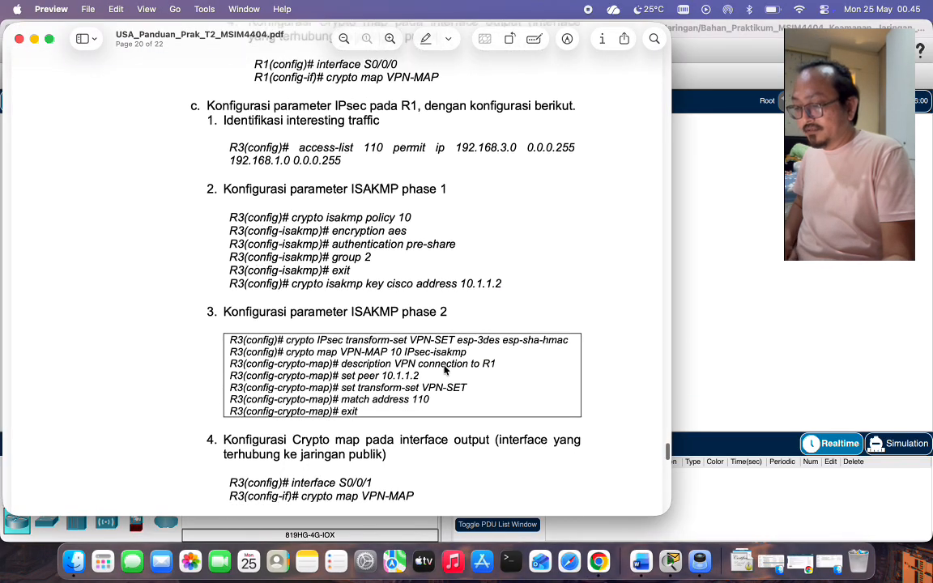
scroll(444, 369, down, 9)
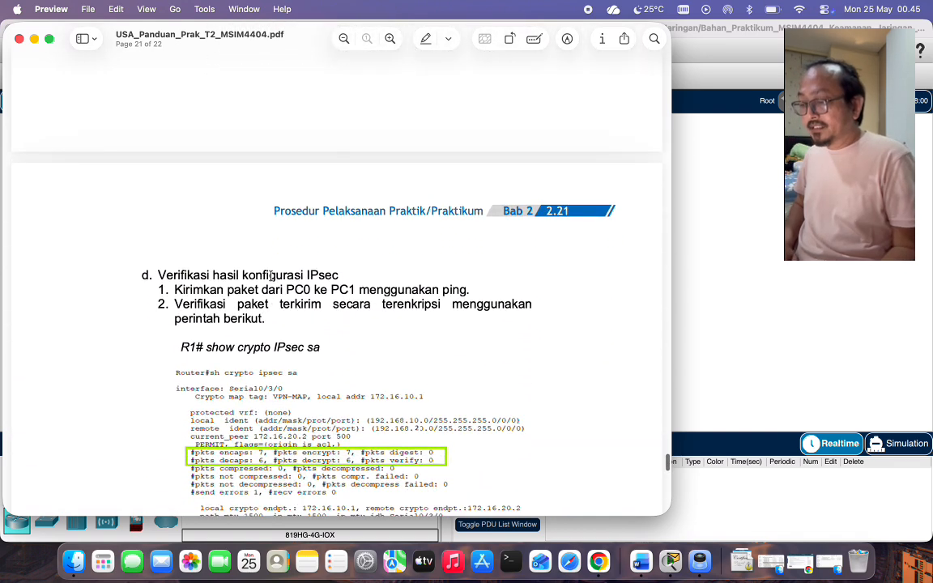
scroll(255, 241, down, 2)
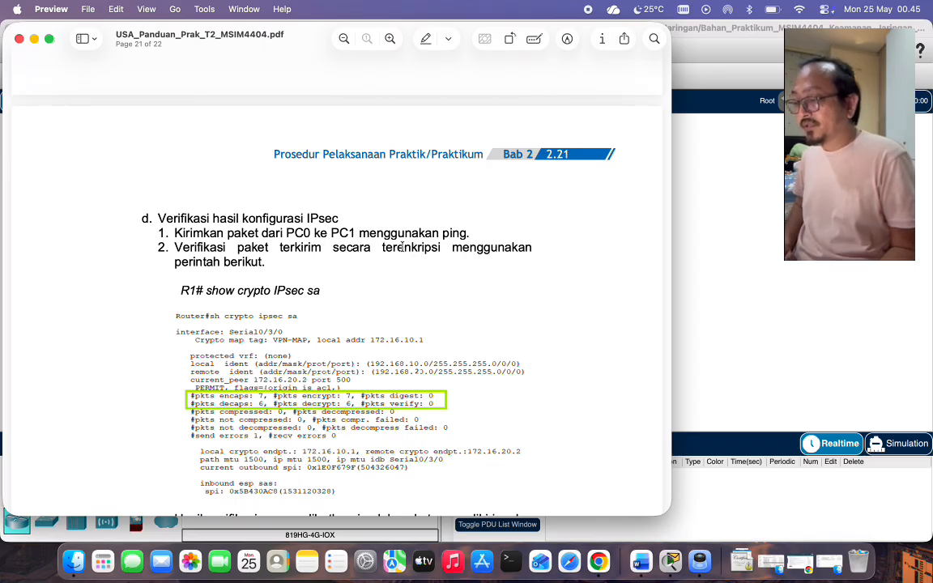
scroll(444, 247, down, 2)
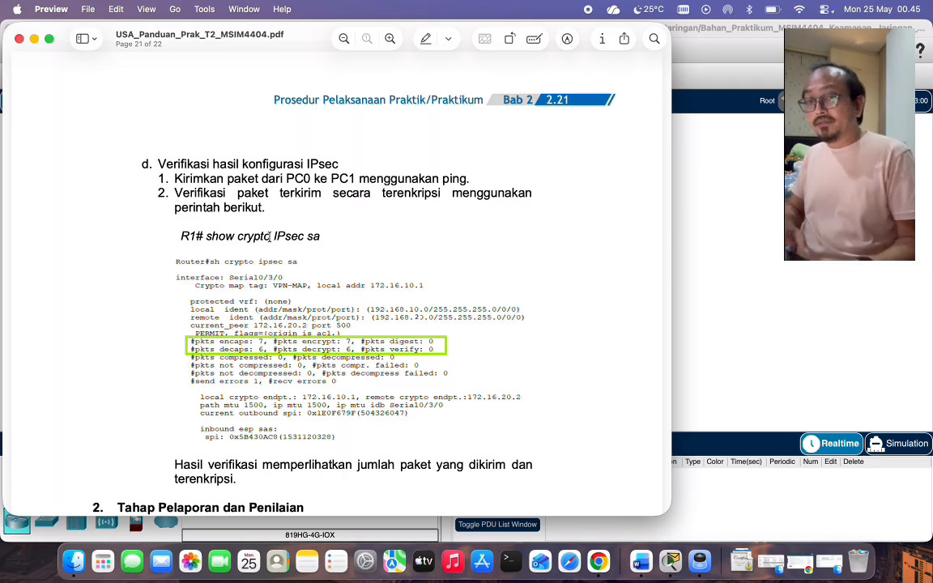
click(720, 275)
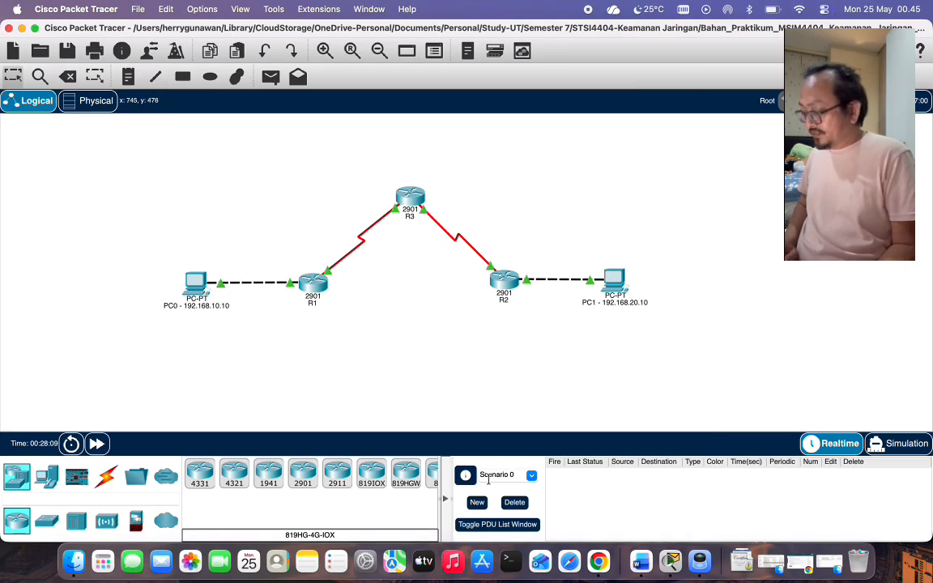
click(702, 558)
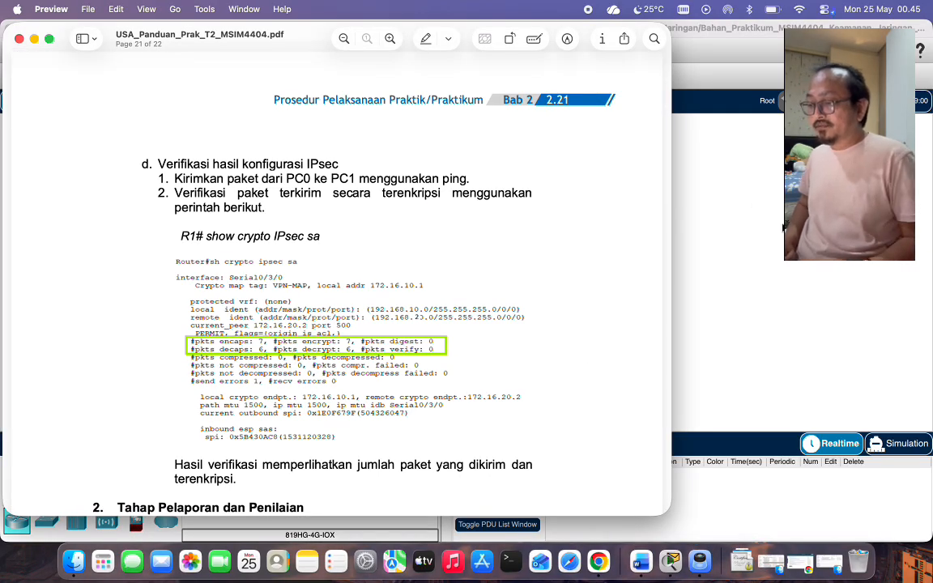
click(753, 207)
click(316, 285)
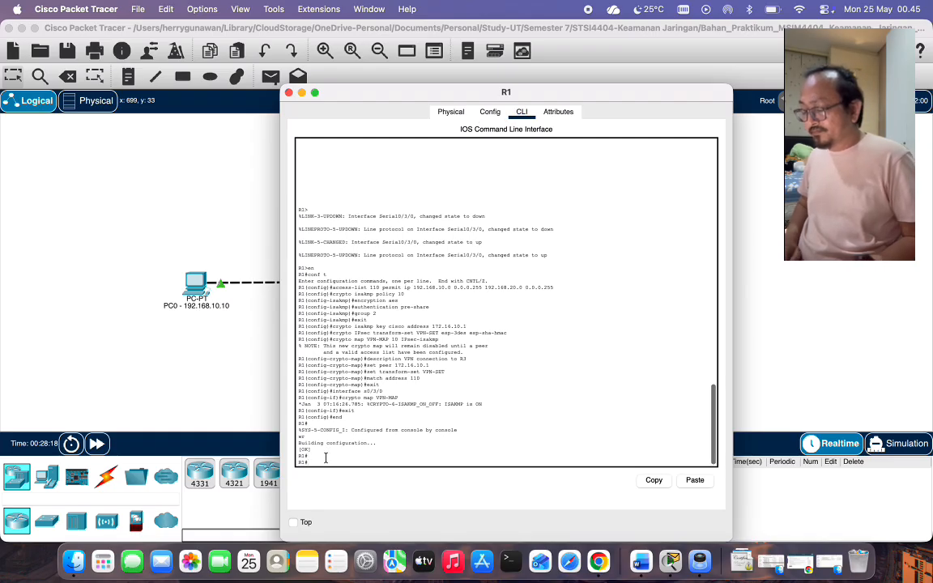
click(164, 337)
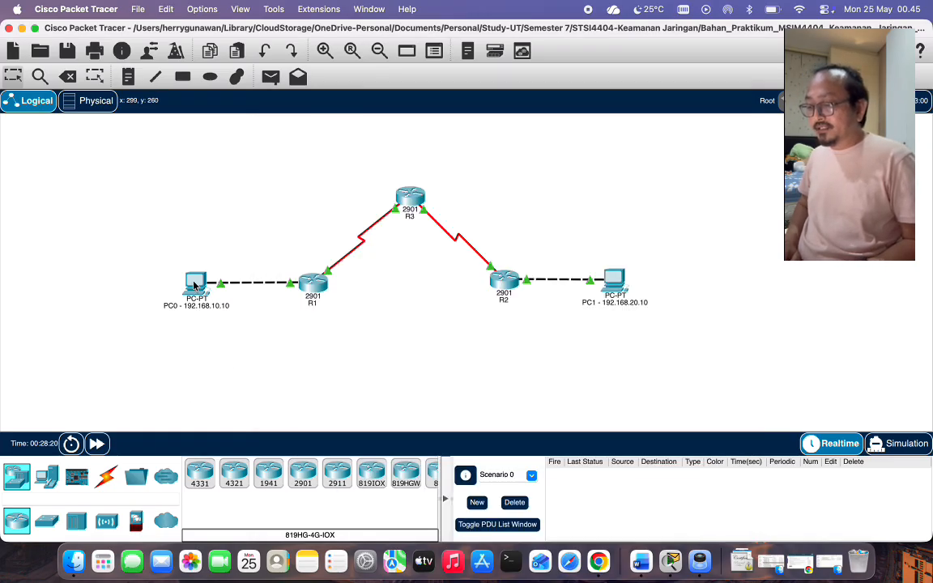
From PC0's command prompt, ping PC1 at 192.168.20.10 twice until replies come back consistently.
click(194, 283)
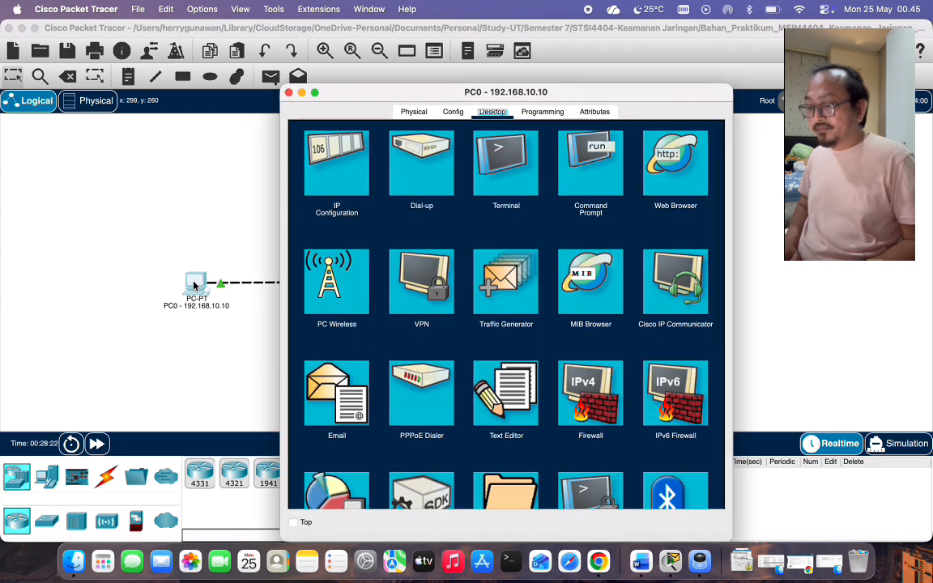
drag(558, 94, 284, 91)
click(291, 145)
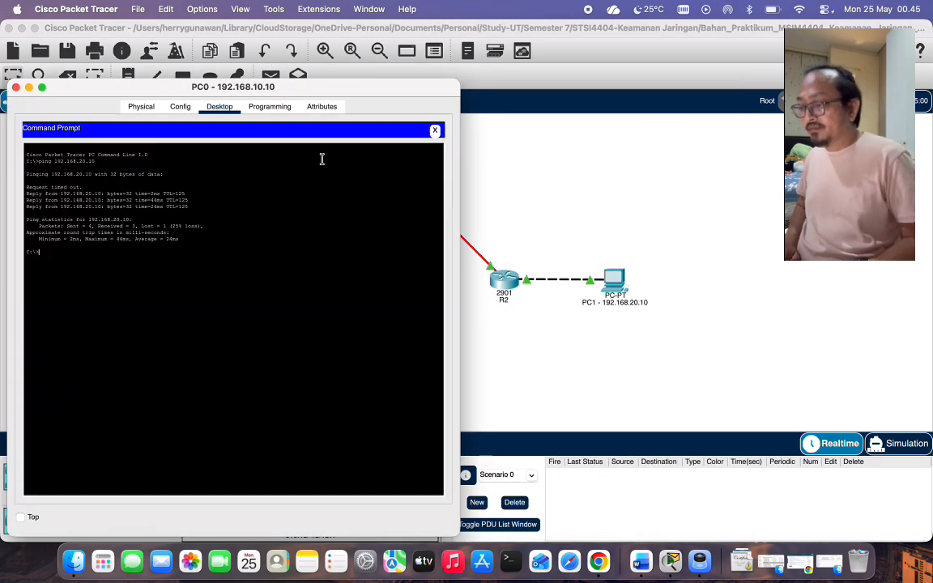
text(ping)
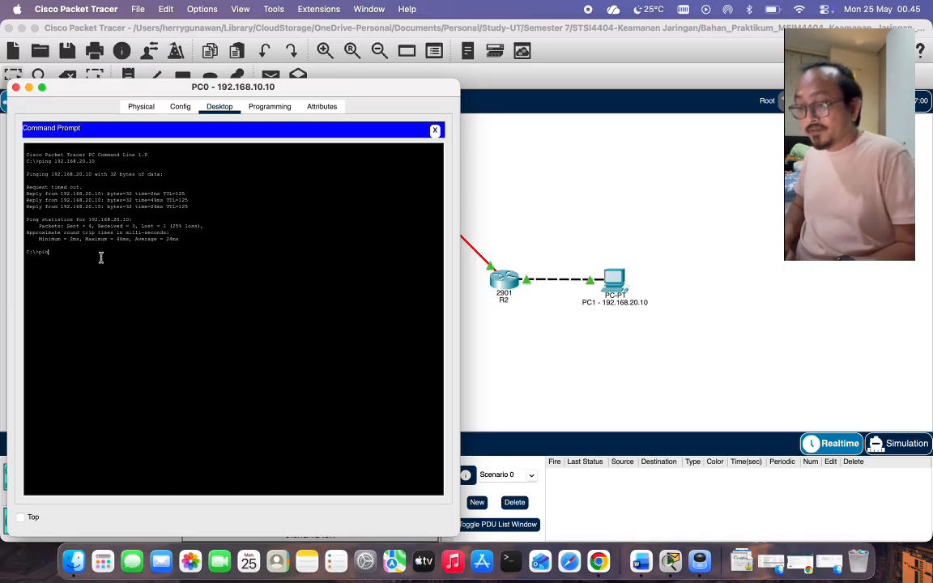
text( 192)
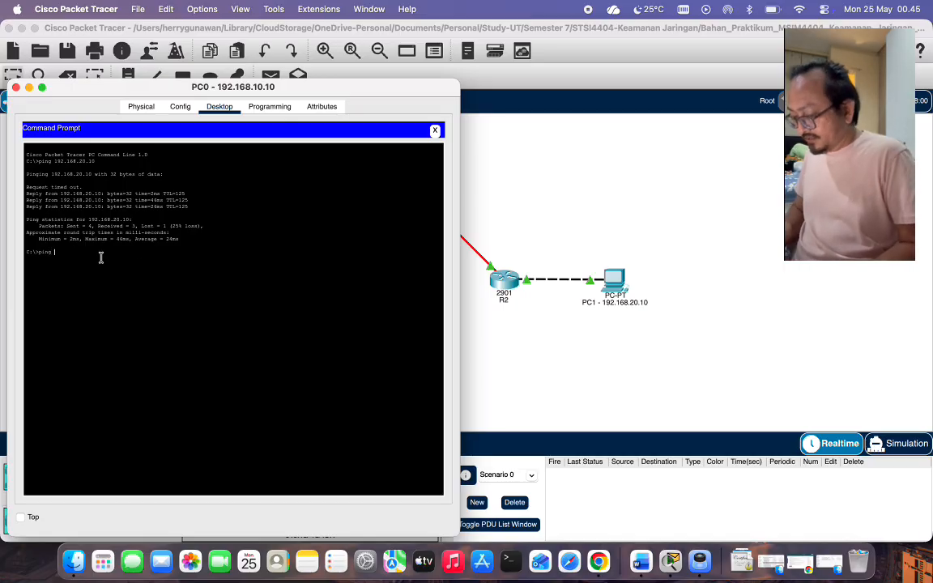
text(.16)
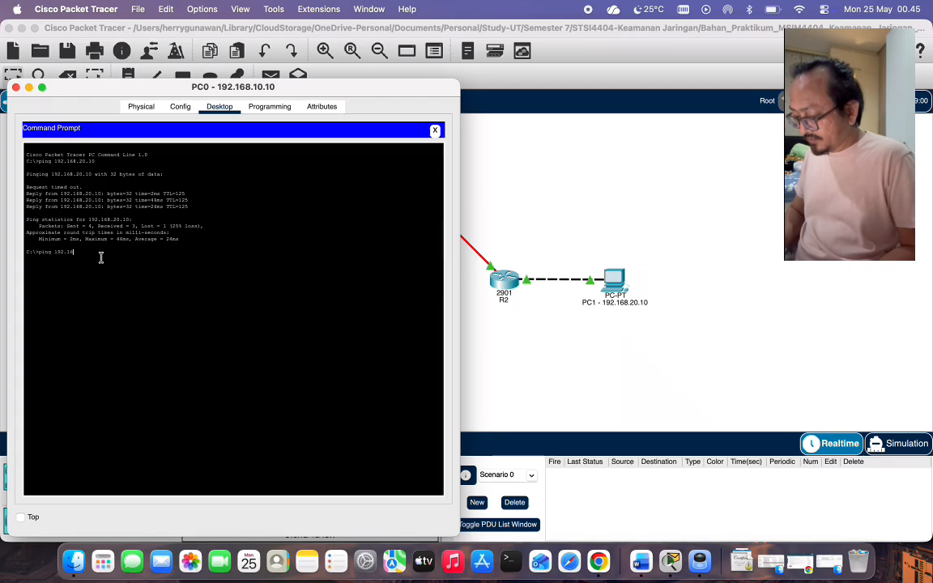
text(8.20)
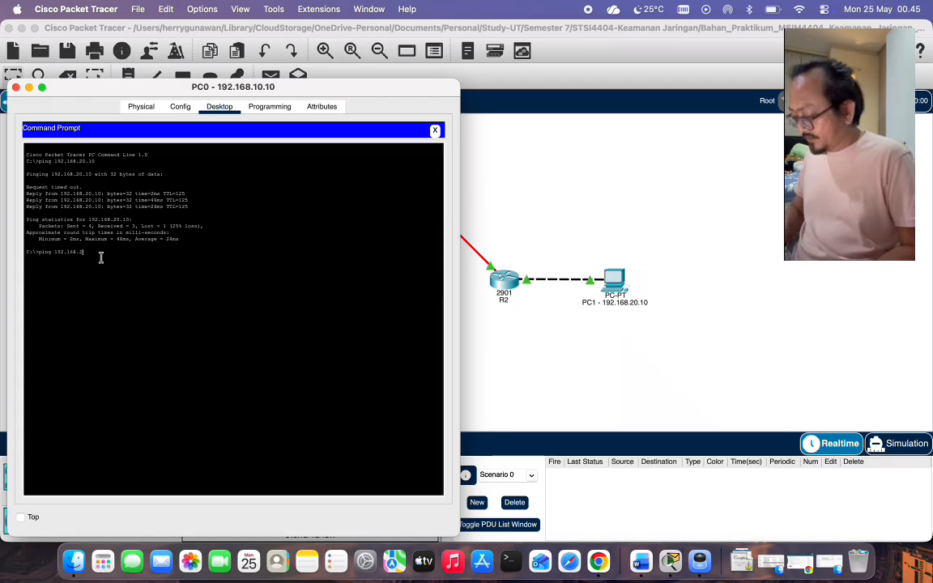
text(.10)
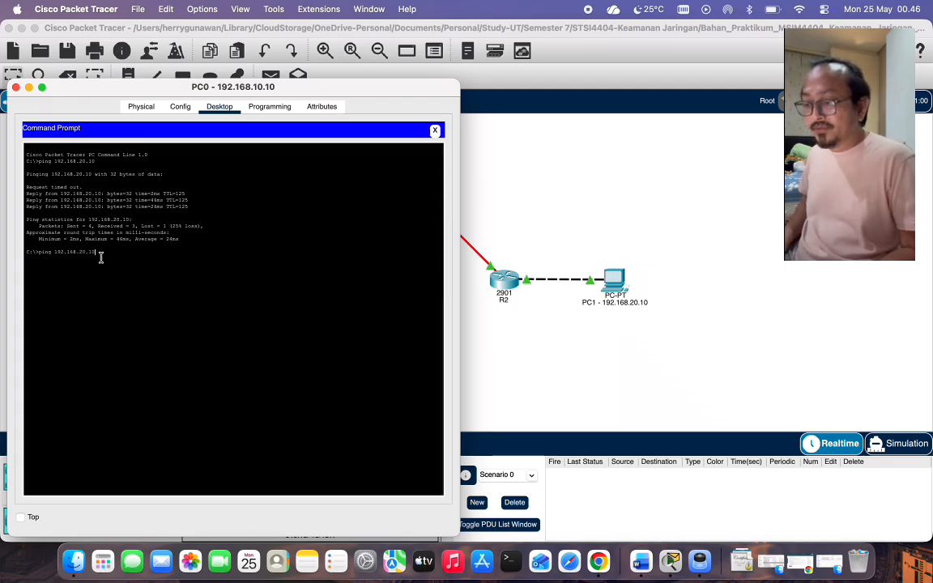
key(Return)
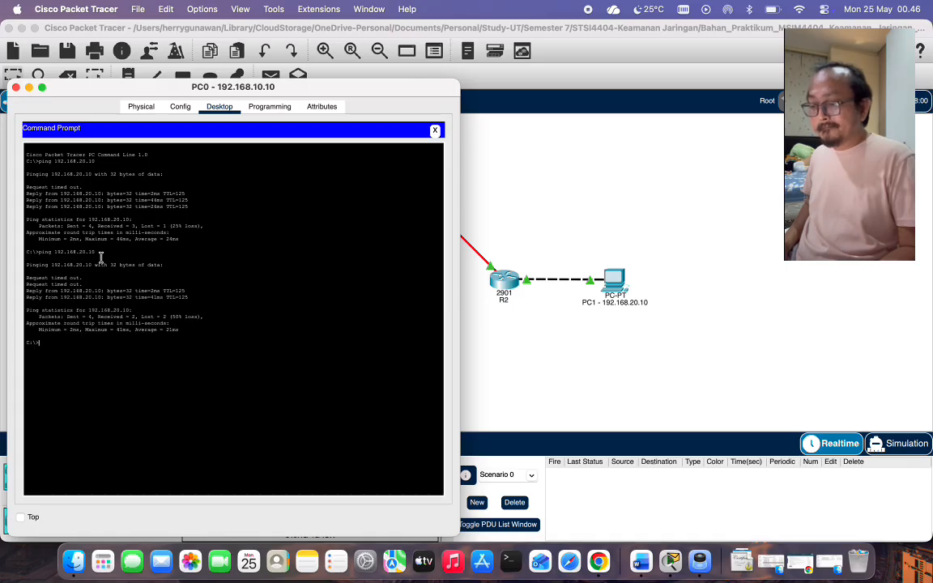
key(Up)
key(Return)
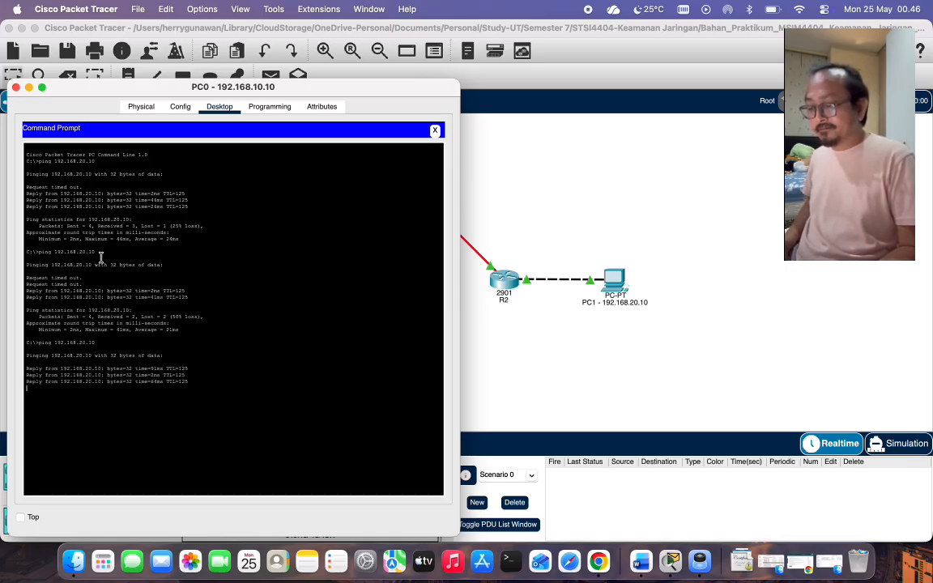
Bring R1's CLI up and position it beside the lab guide.
click(538, 184)
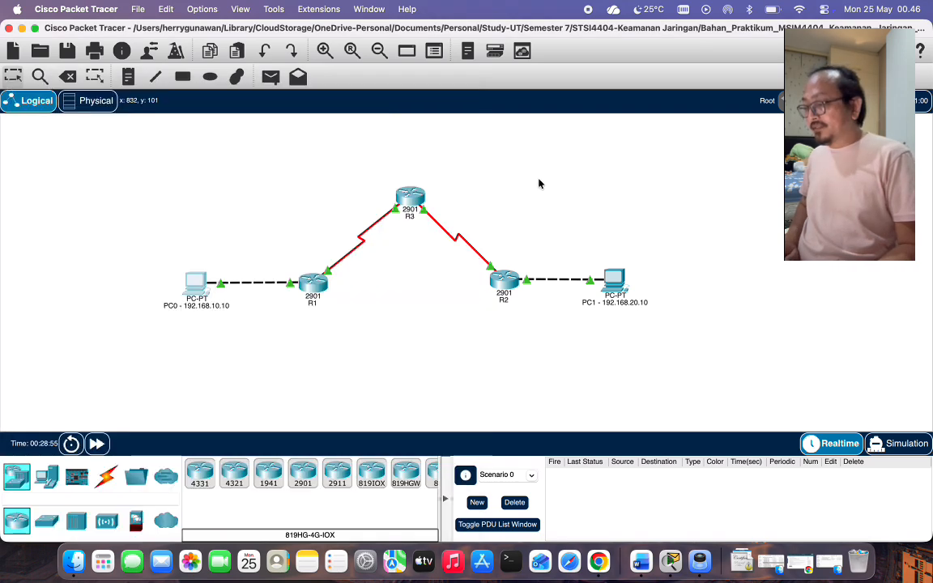
click(407, 202)
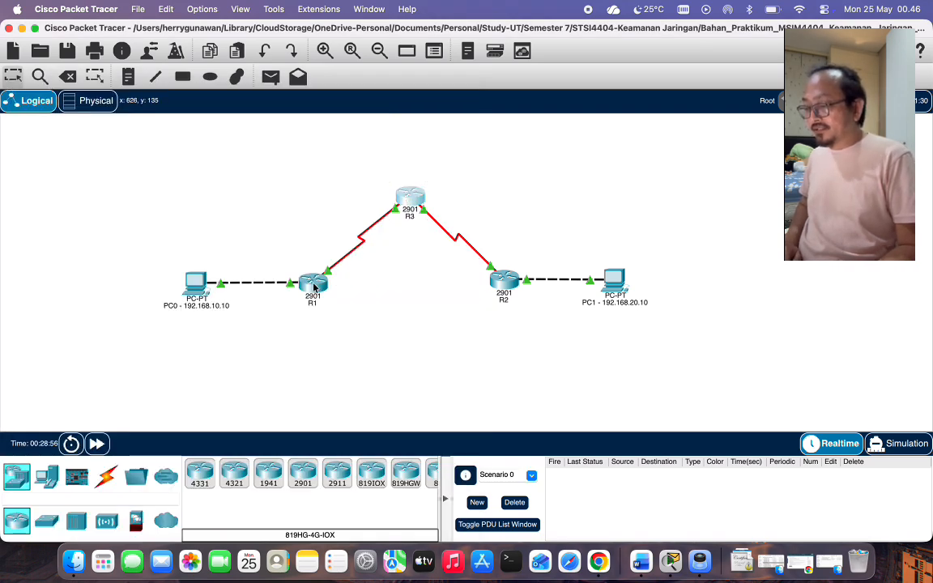
click(314, 287)
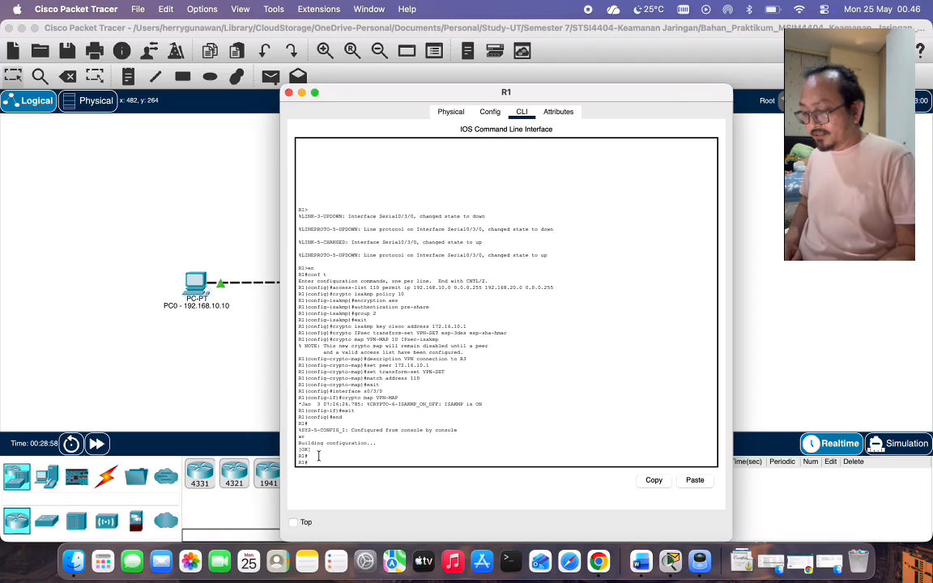
click(699, 561)
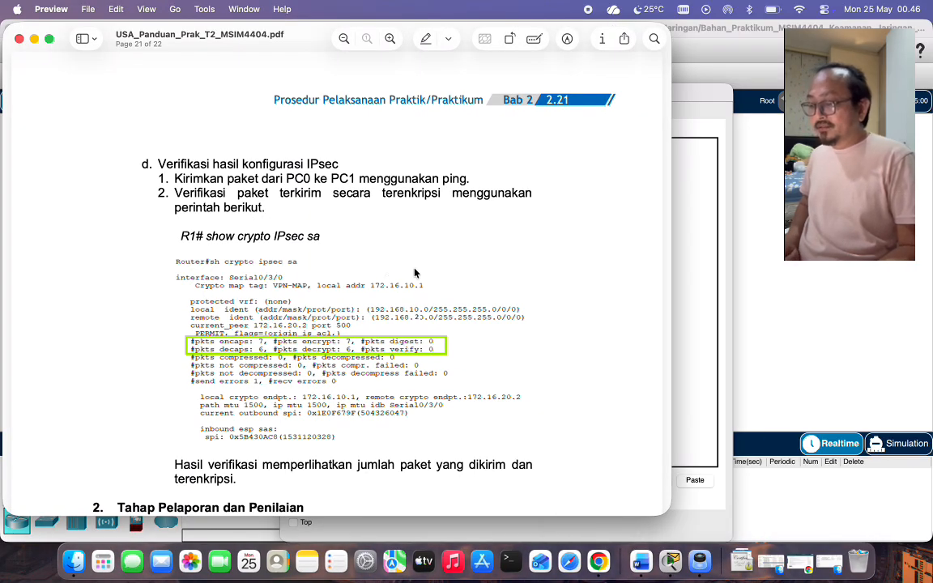
click(689, 288)
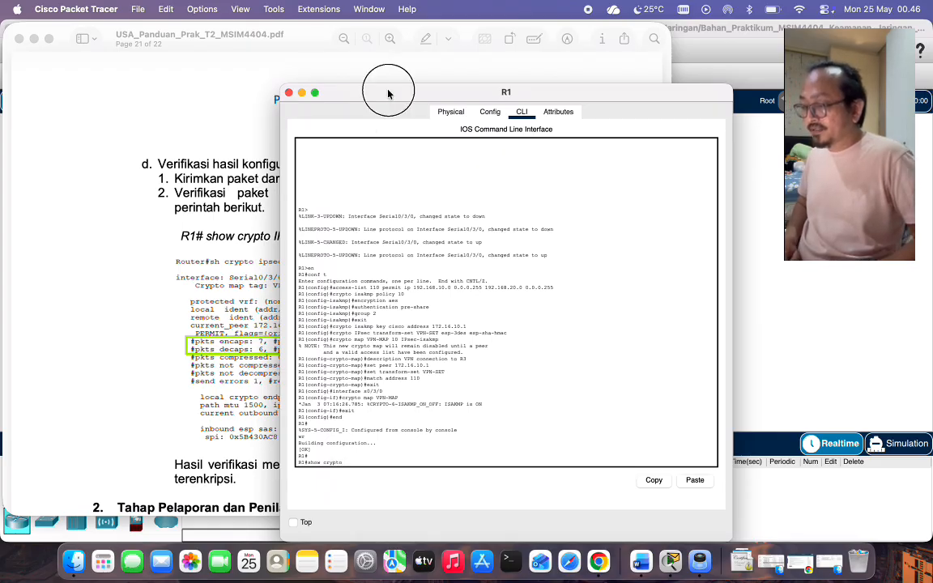
drag(387, 94, 462, 91)
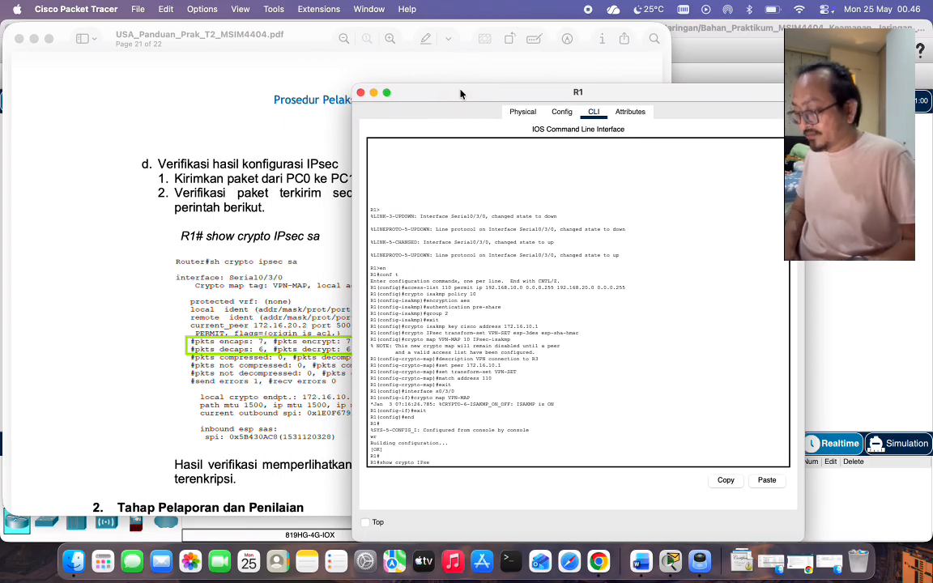
Run show crypto ipsec sa on R1 and highlight the 7 encrypted and 6 decrypted packet counts.
text(sa)
key(Return)
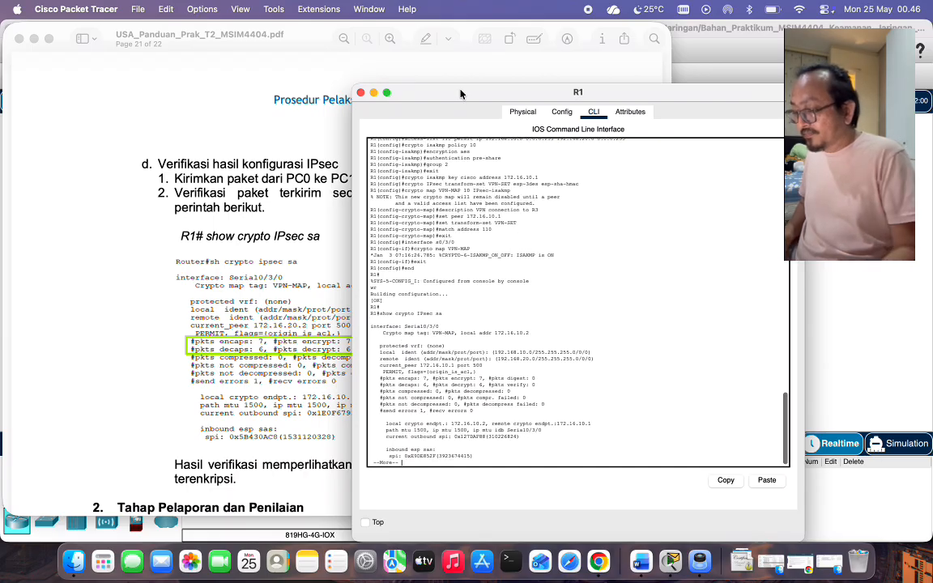
key(Return)
key(Return)
key(Return)
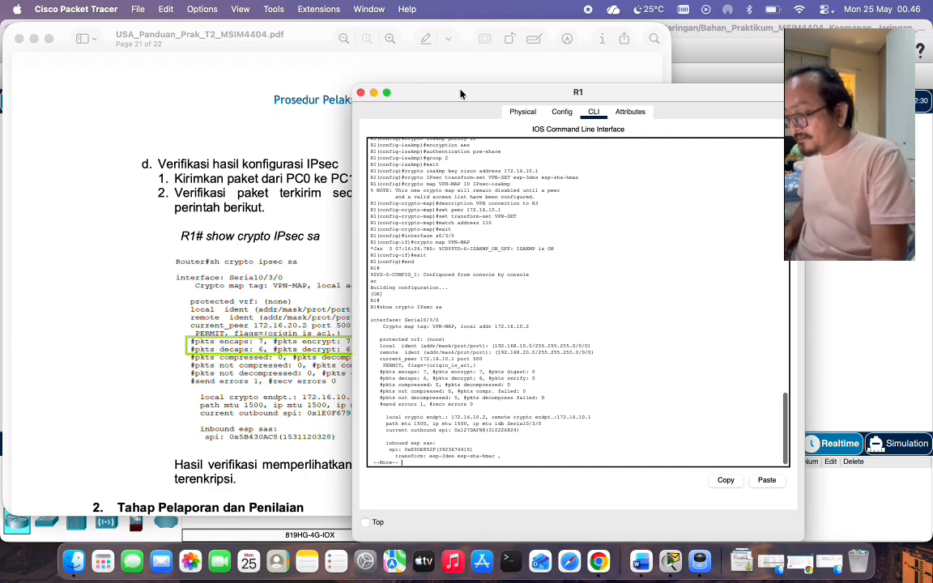
key(Return)
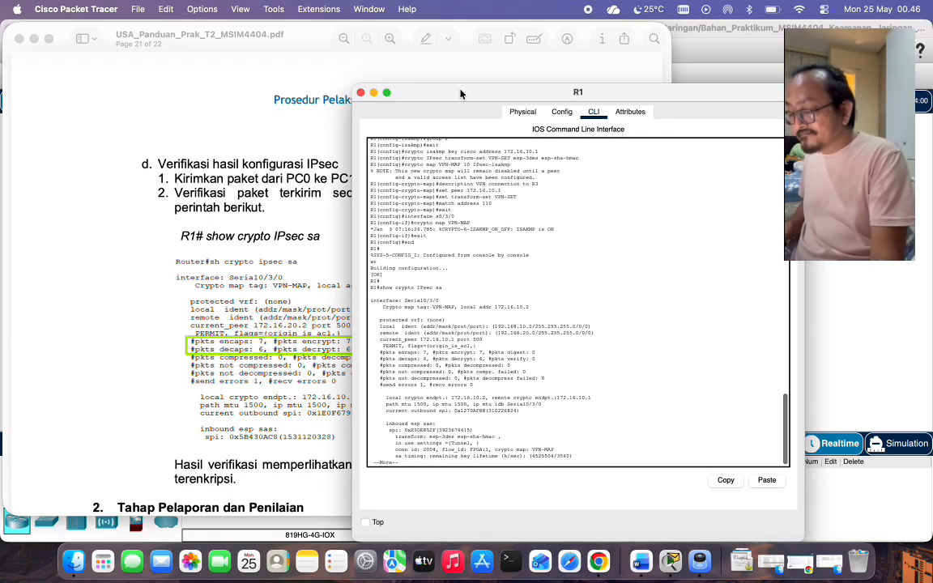
key(Return)
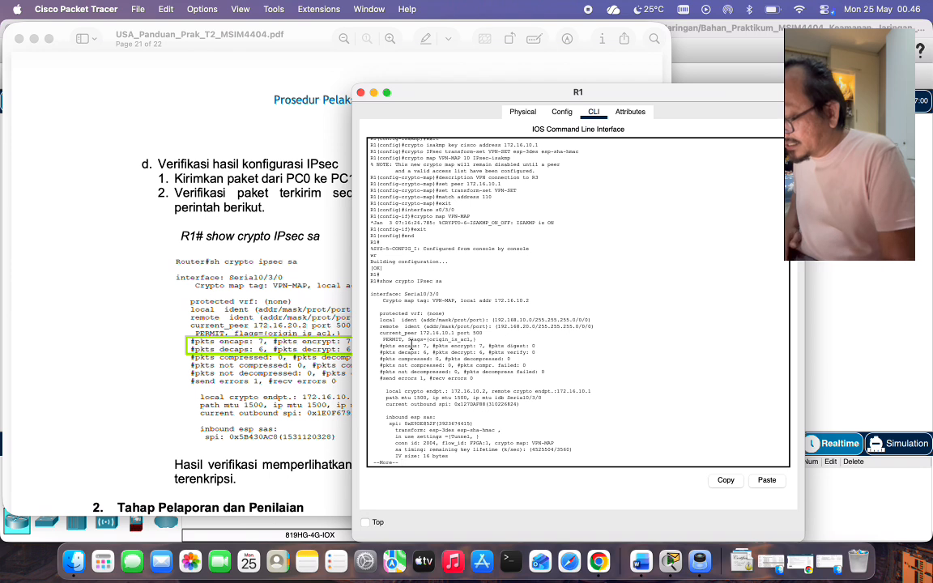
mouse_move(376, 347)
mouse_down()
mouse_move(546, 355)
mouse_move(374, 343)
mouse_up()
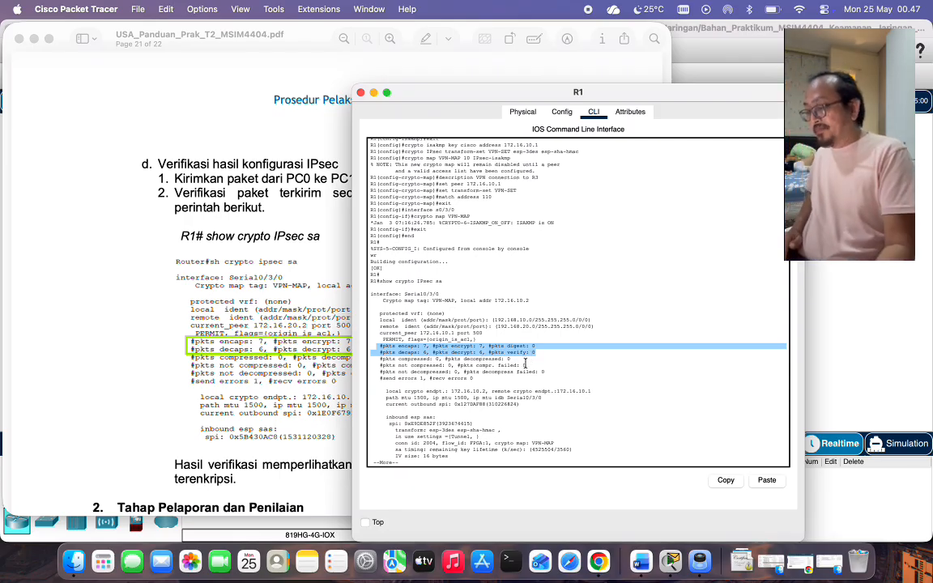
Scroll the guide to section 2, Tahap Pelaporan dan Penilaian, then bring R1's SA output back in front.
scroll(263, 371, down, 3)
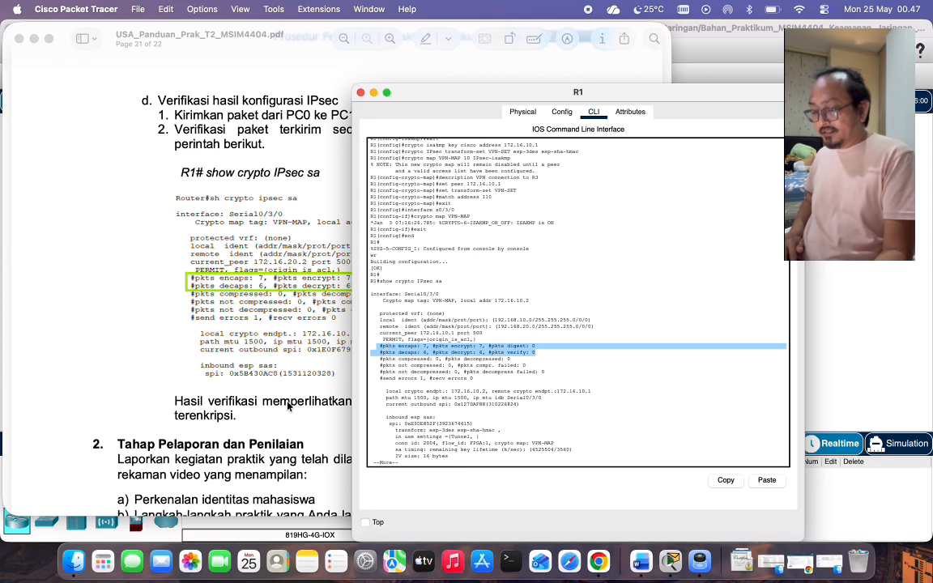
click(291, 395)
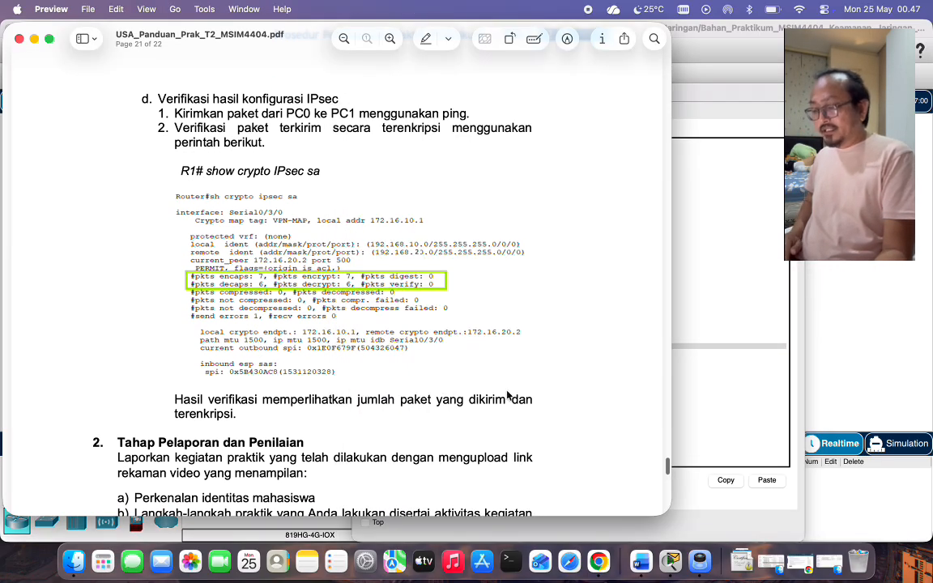
scroll(455, 350, down, 5)
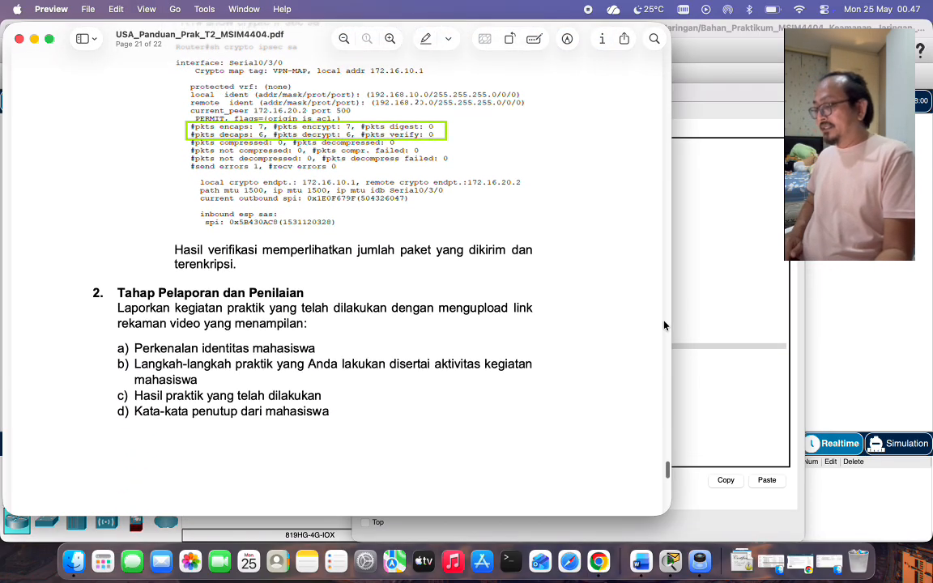
click(713, 302)
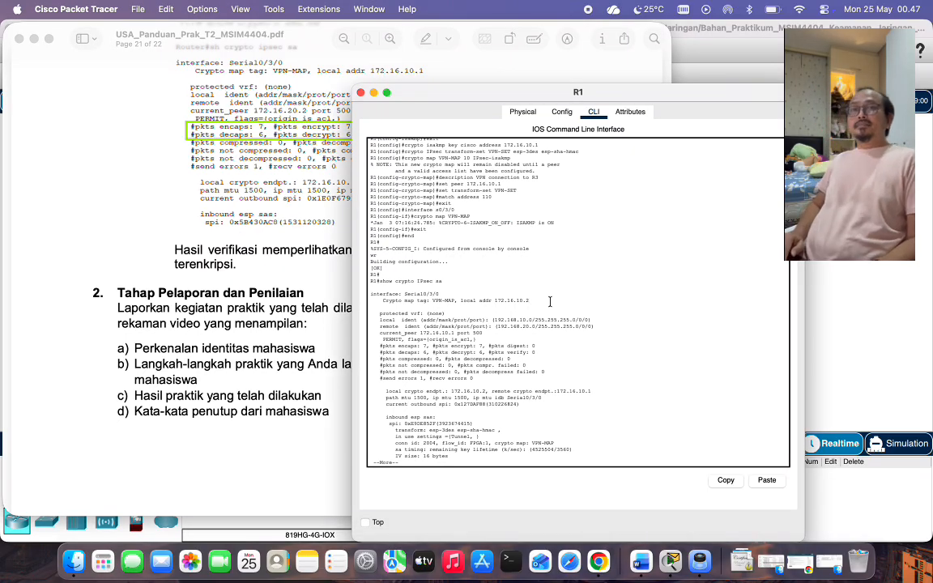